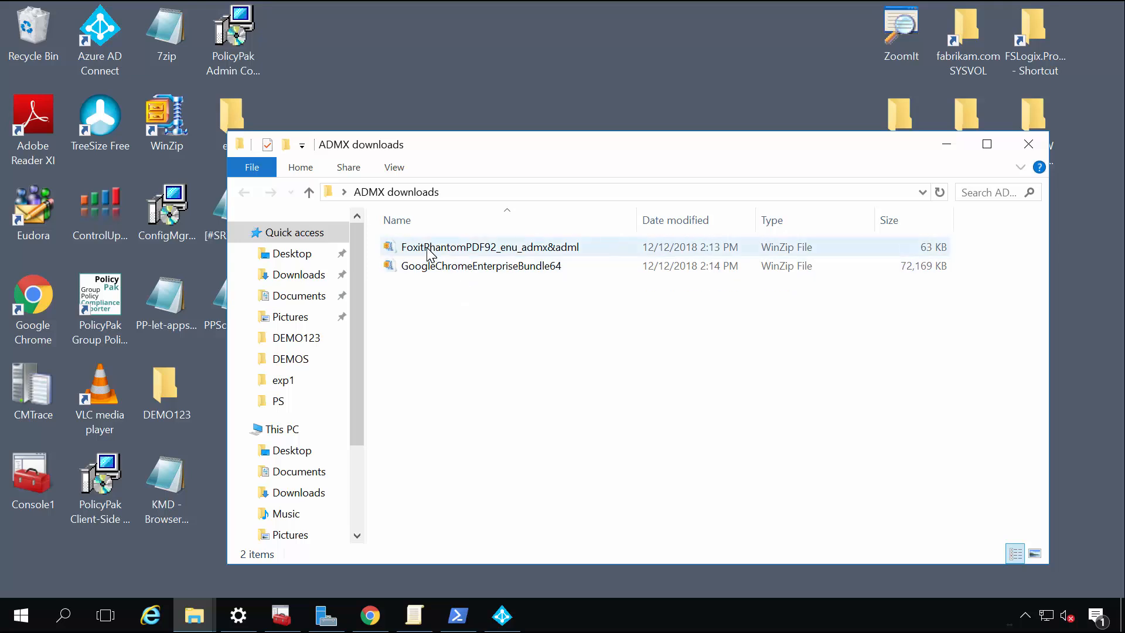
- Inspect the ADMX and ADML files inside the FoxitPhantomPDF92_enu_admx&adml archive, then close the archive
mouse_move(448, 269)
double_click(441, 249)
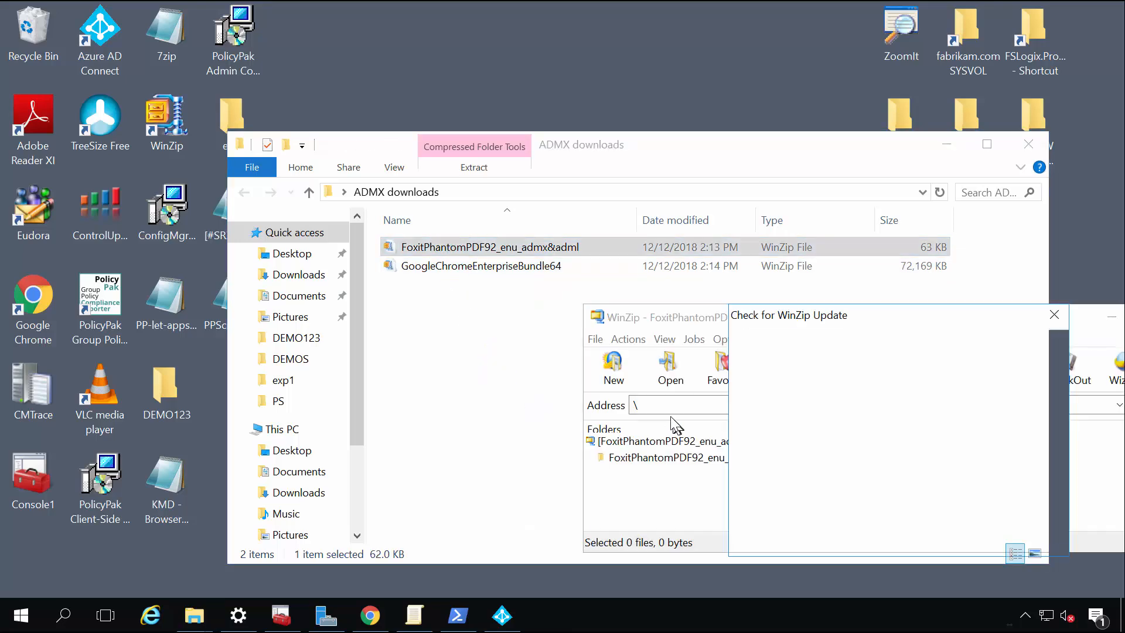
key("Return")
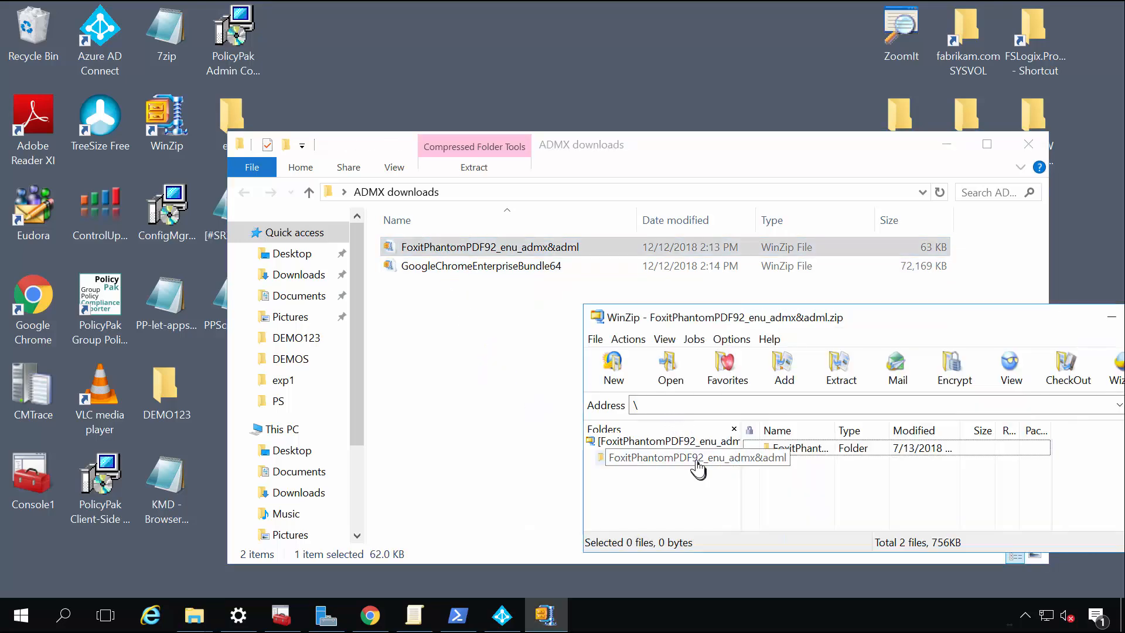
left_click(696, 464)
left_click_drag(832, 430, 919, 435)
left_click_drag(908, 321, 678, 304)
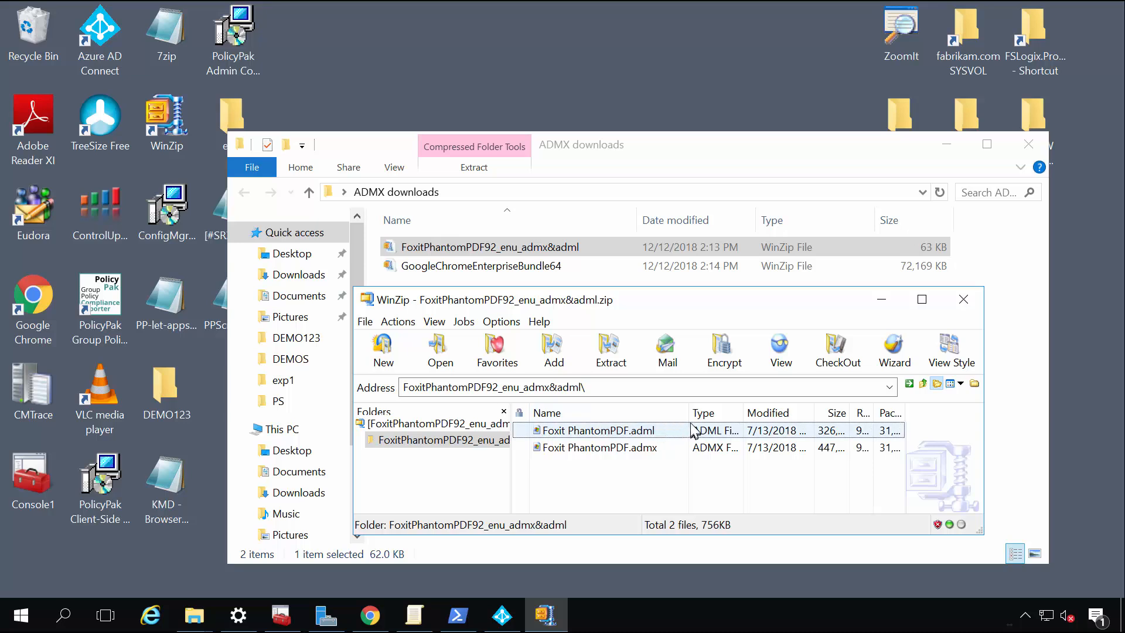
left_click_drag(689, 420, 750, 421)
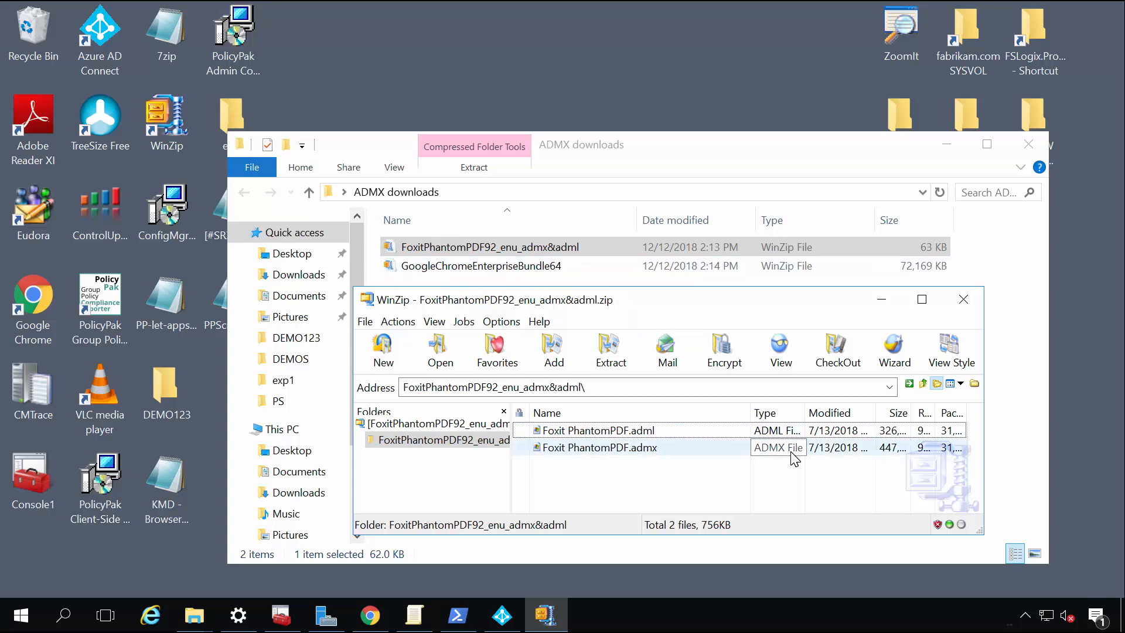
left_click(963, 300)
- Copy the full path of the ADMX downloads folder
left_click(607, 193)
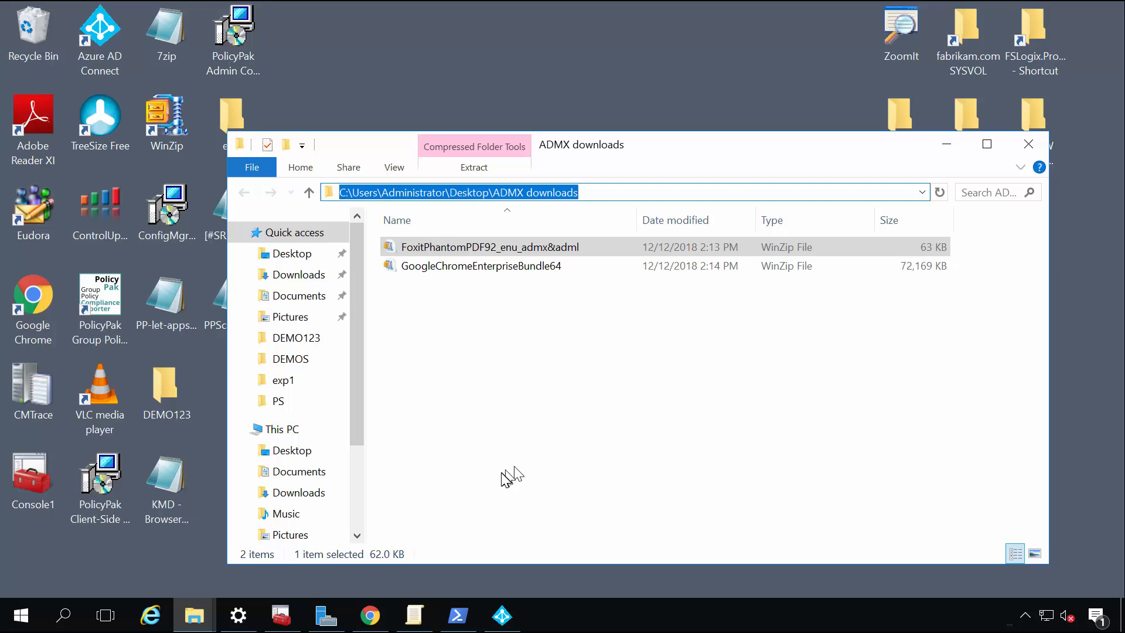
right_click(551, 195)
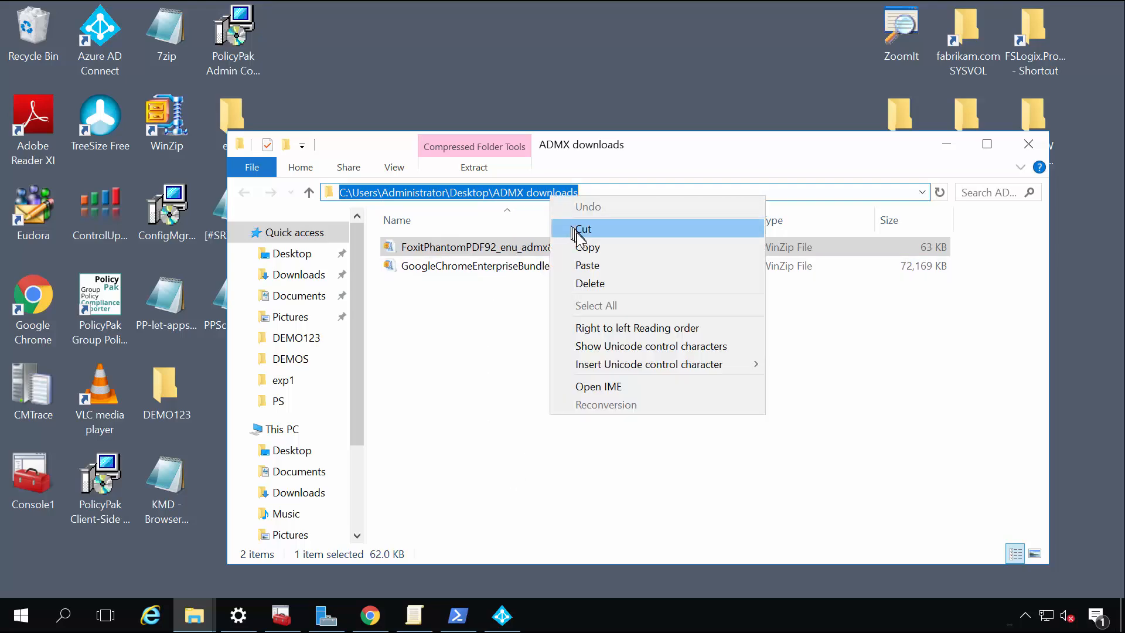
left_click(582, 246)
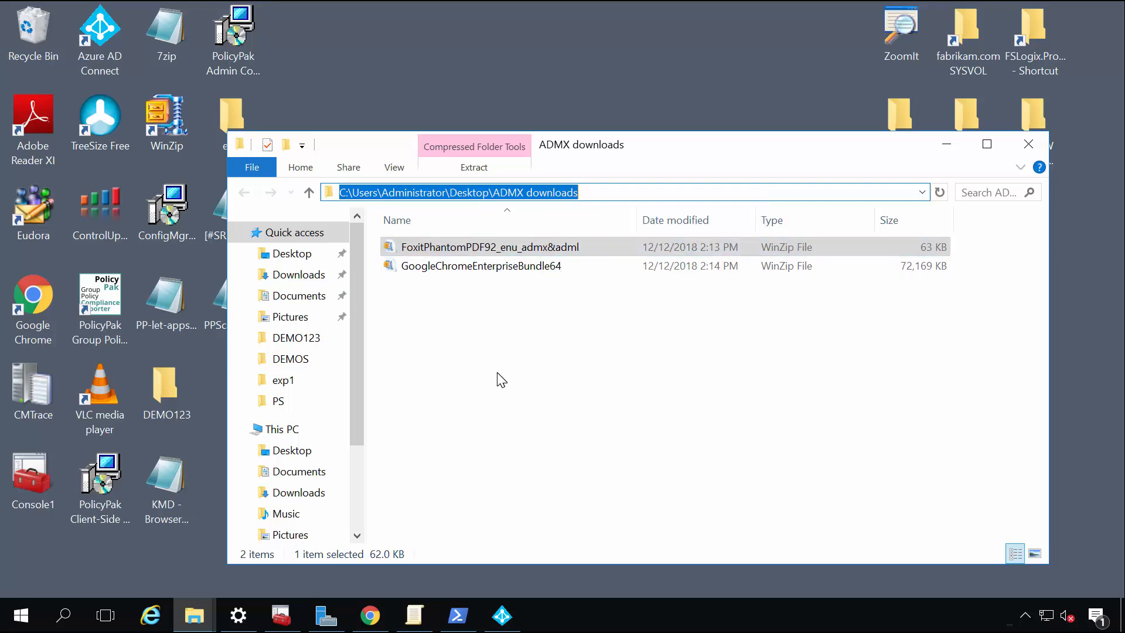
- Switch to Chrome and upload FoxitPhantomPDF92_enu_admx&adml from the copied ADMX downloads path as a new ADMX file
left_click(378, 609)
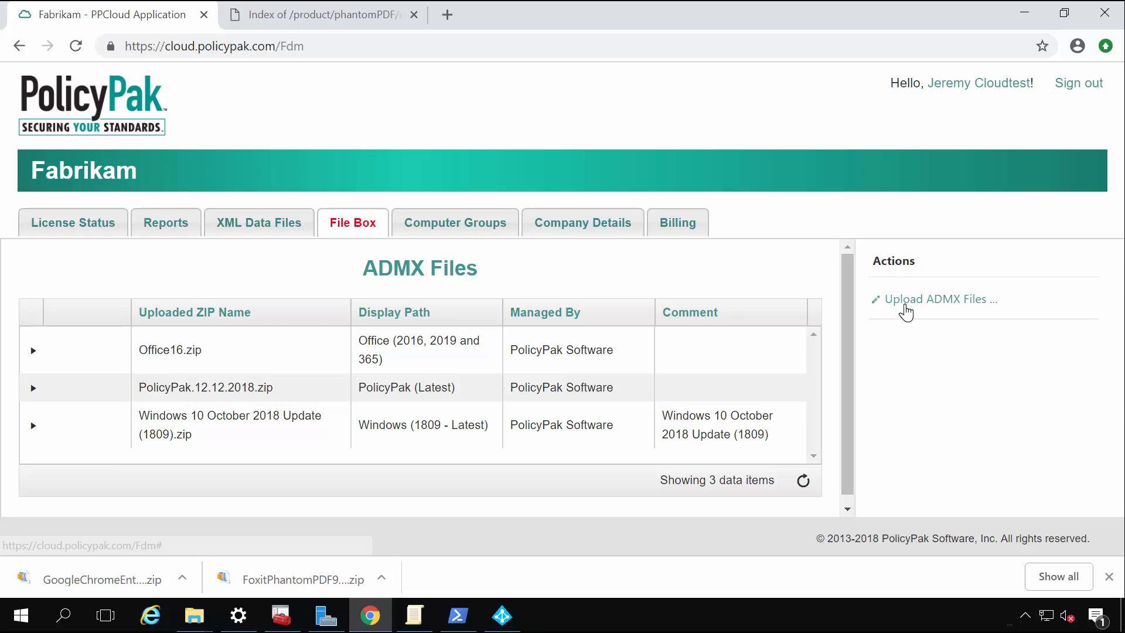
left_click(907, 300)
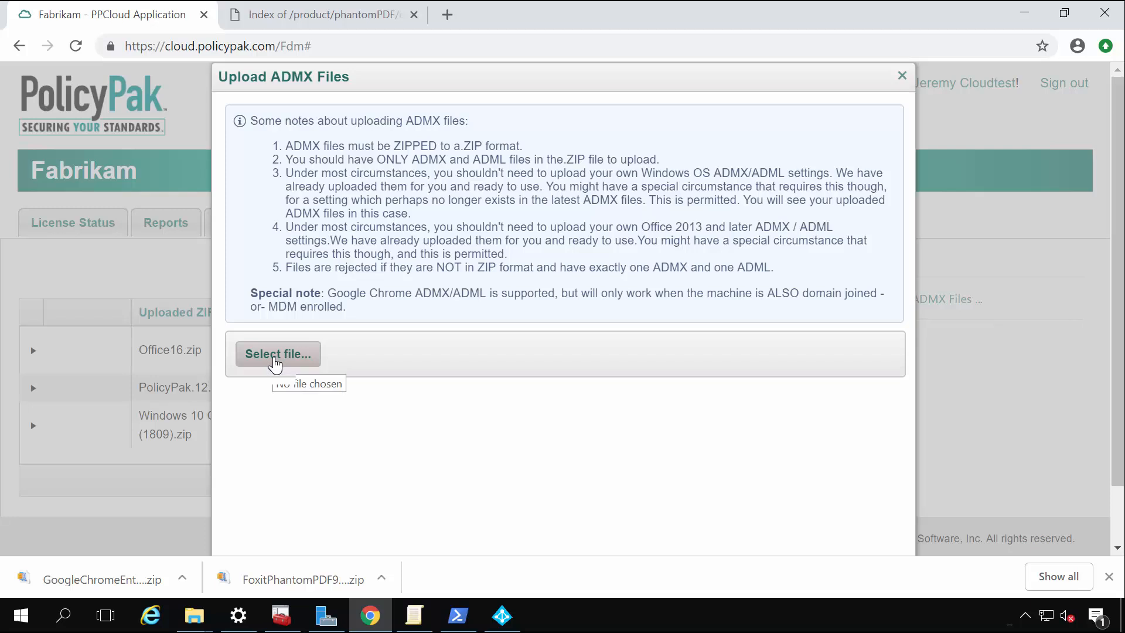
left_click(275, 359)
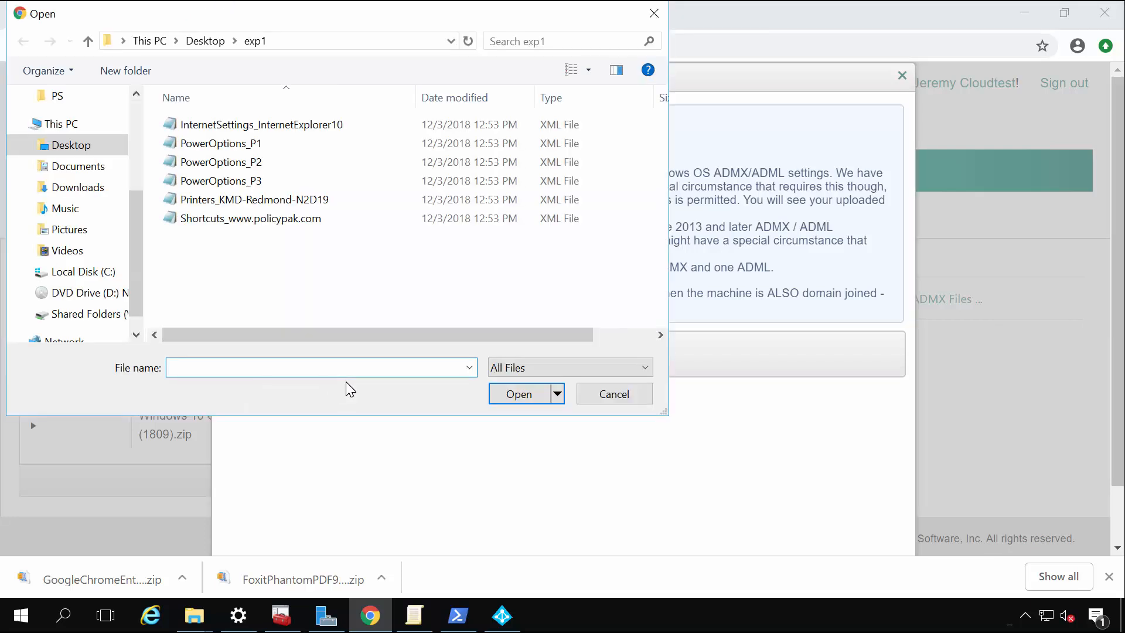
key("ctrl+v")
key("Return")
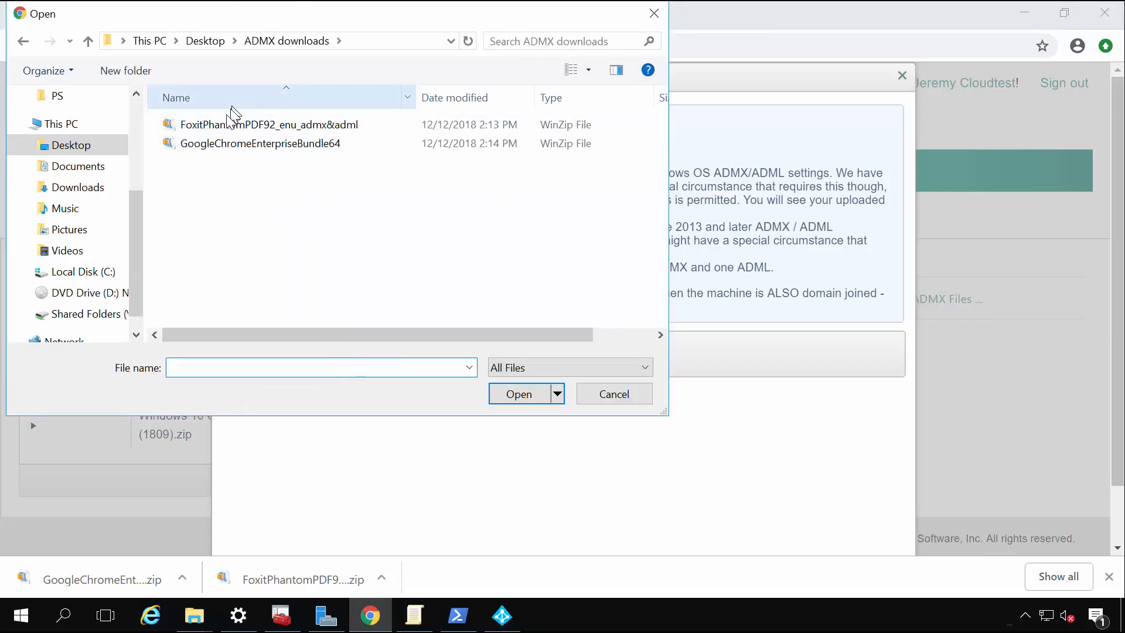
left_click(222, 126)
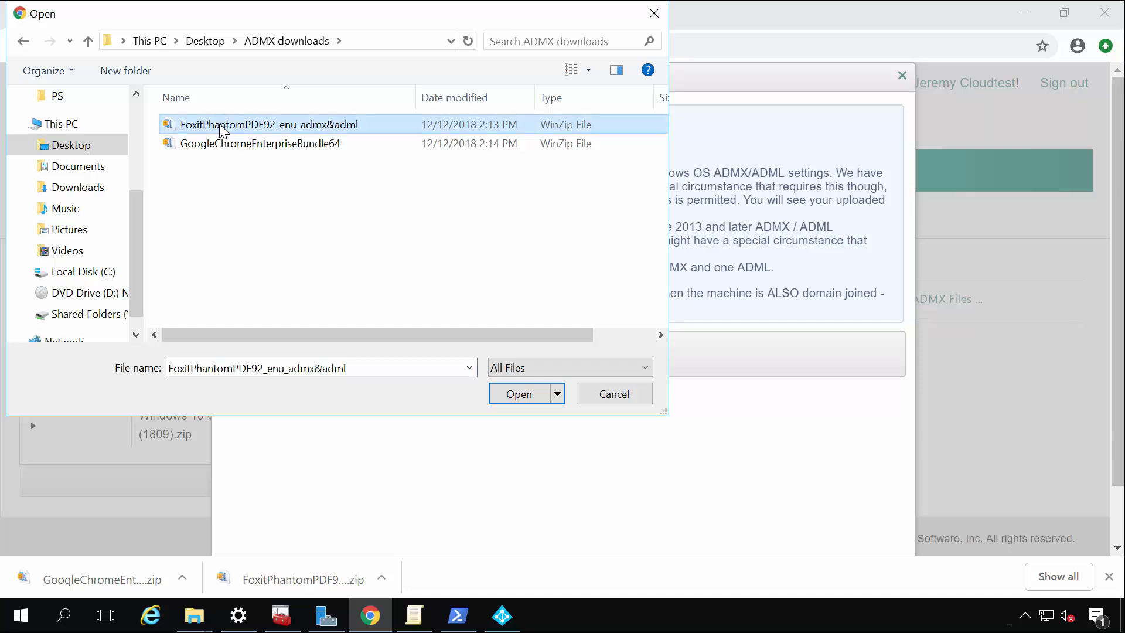
double_click(222, 126)
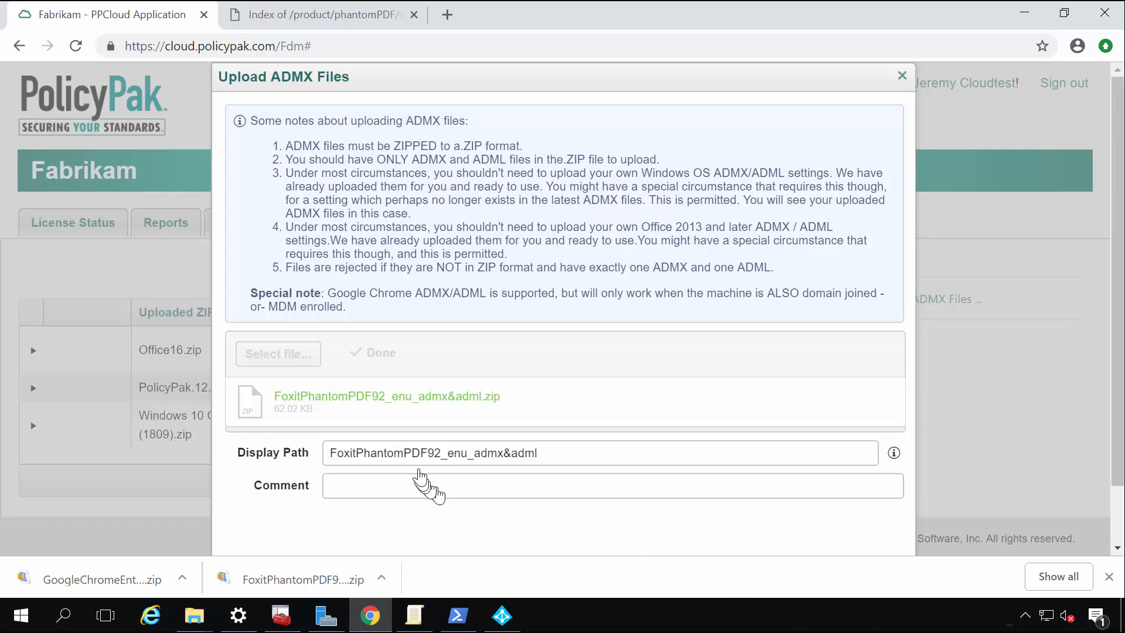
- Change the uploaded file's display path to "Foxit Phantom PDF92"
left_click(559, 457)
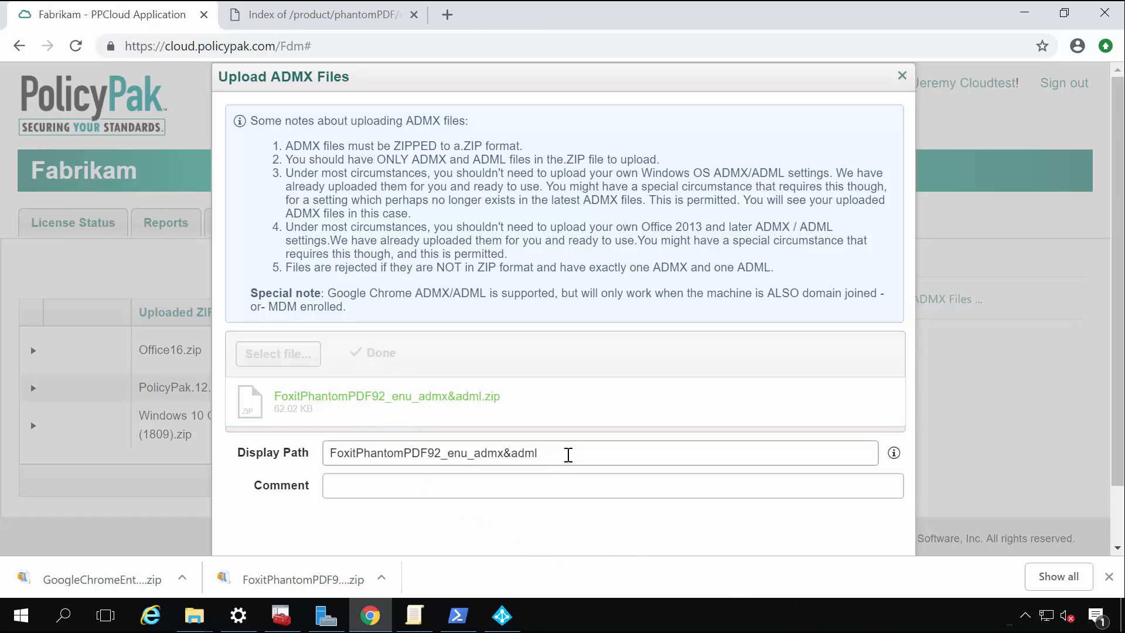
left_click_drag(537, 452, 472, 450)
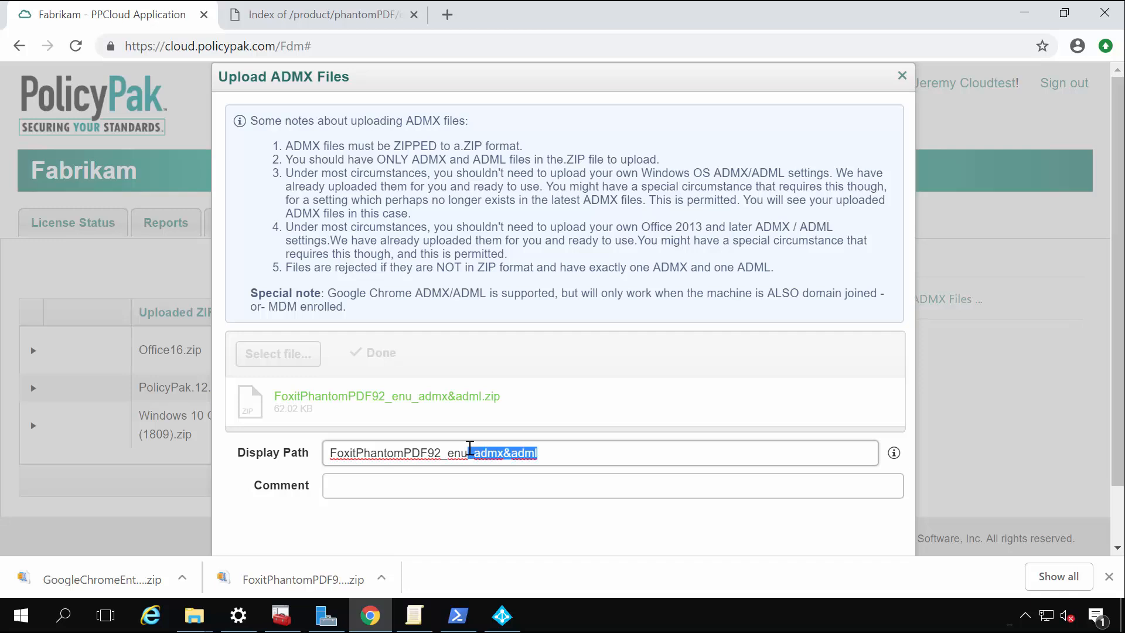
left_click(359, 453)
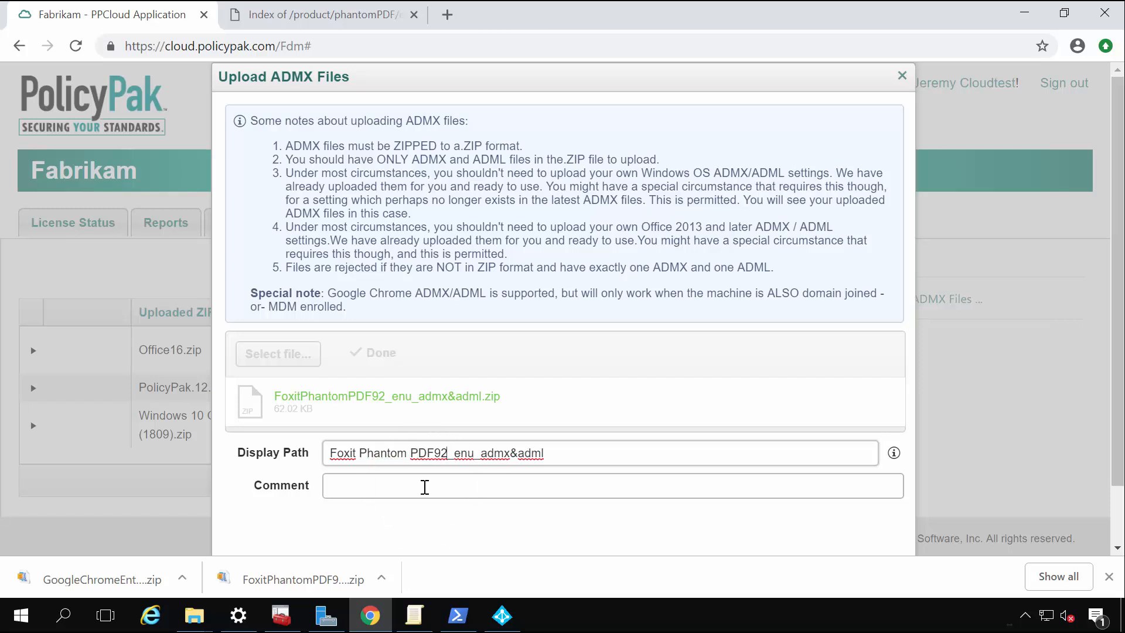
key("ctrl+shift+Right")
key("ctrl+shift+Right")
key("BackSpace")
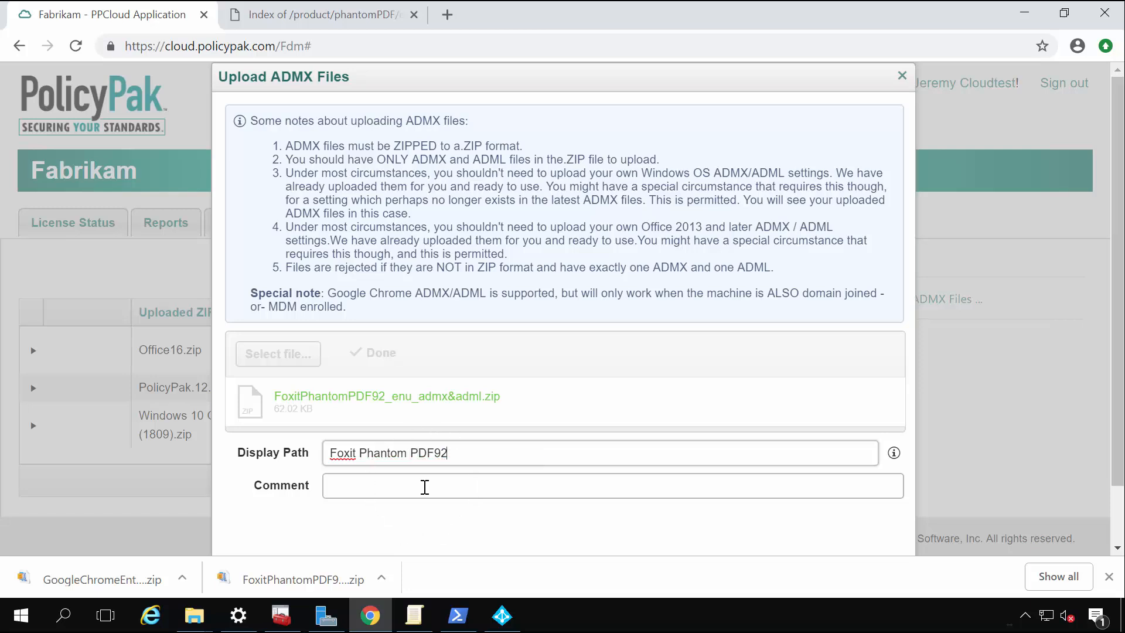
- Add a comment stating who uploaded the file, by first name, and save the ADMX upload
left_click(425, 487)
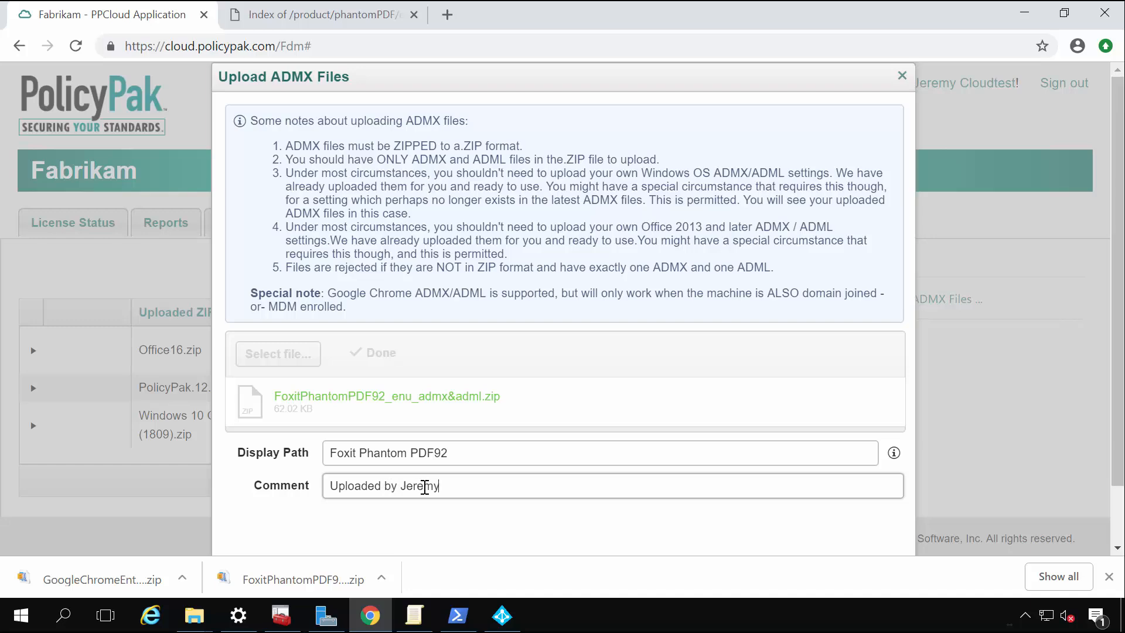
scroll(578, 498, "down", 1)
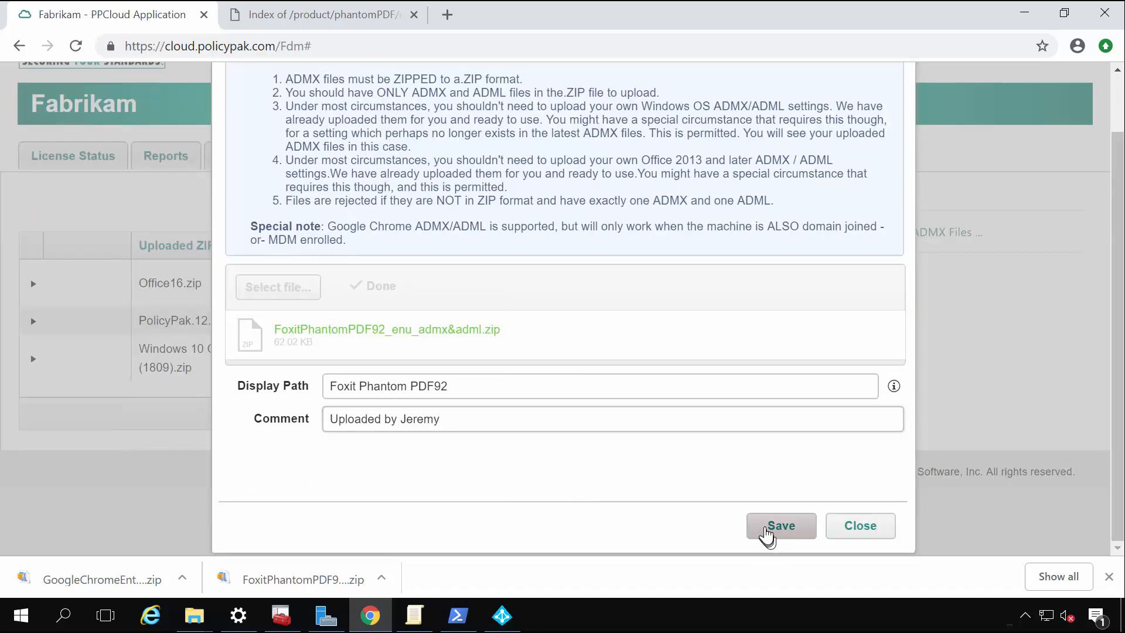
left_click(766, 530)
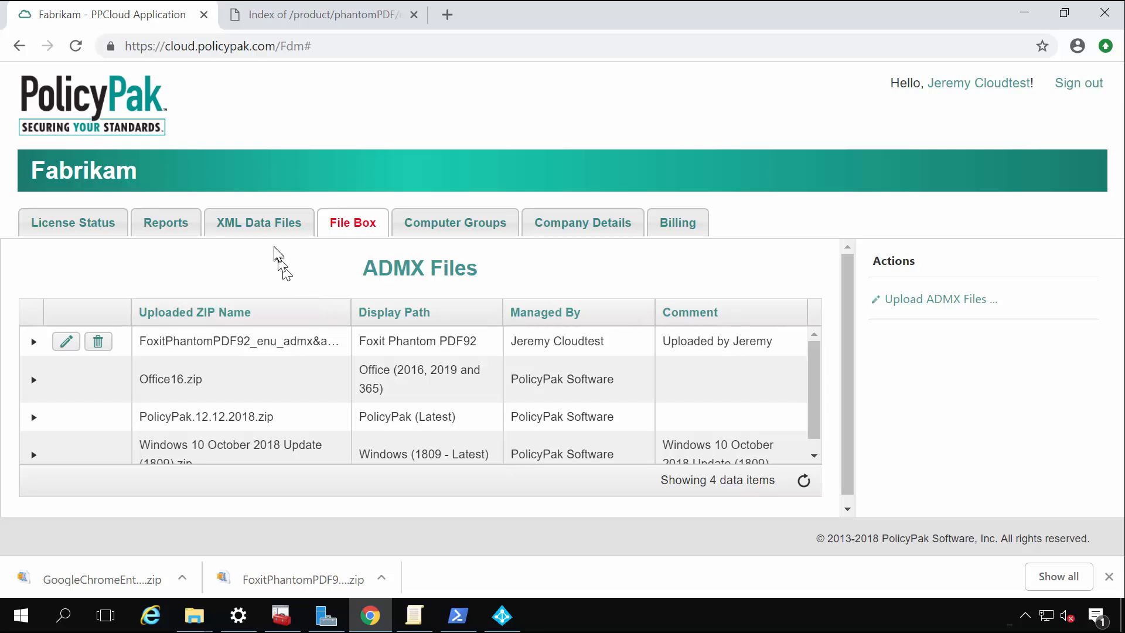
- Create and link a new Administrative Template Manager policy for the Roaming Teacher Laptops computer group
left_click(440, 230)
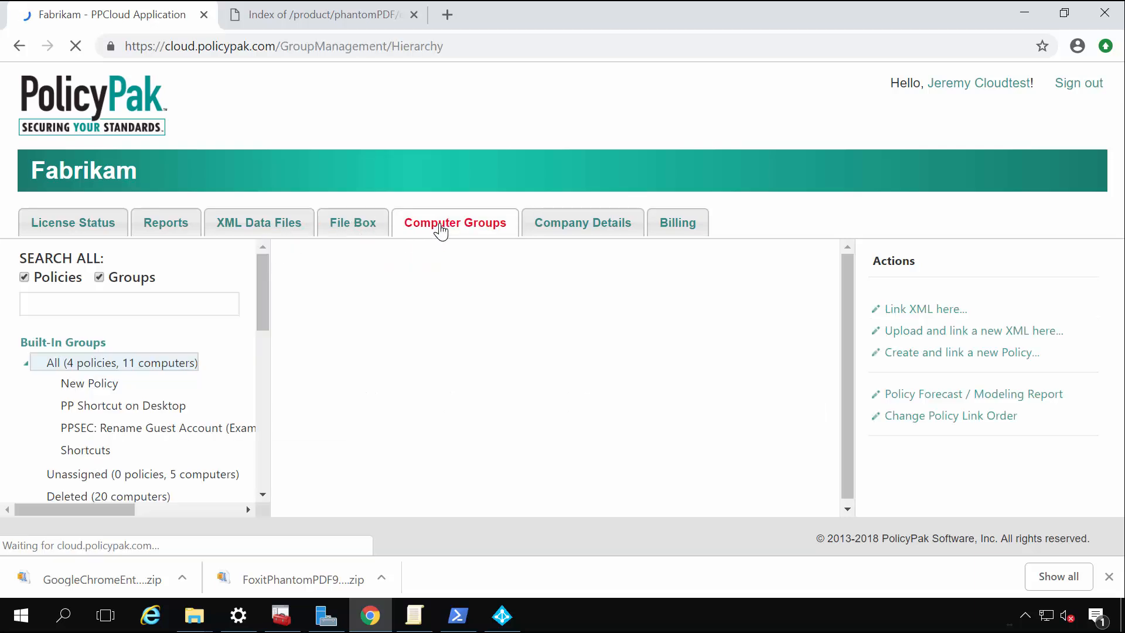
scroll(184, 383, "down", 3)
scroll(184, 396, "down", 3)
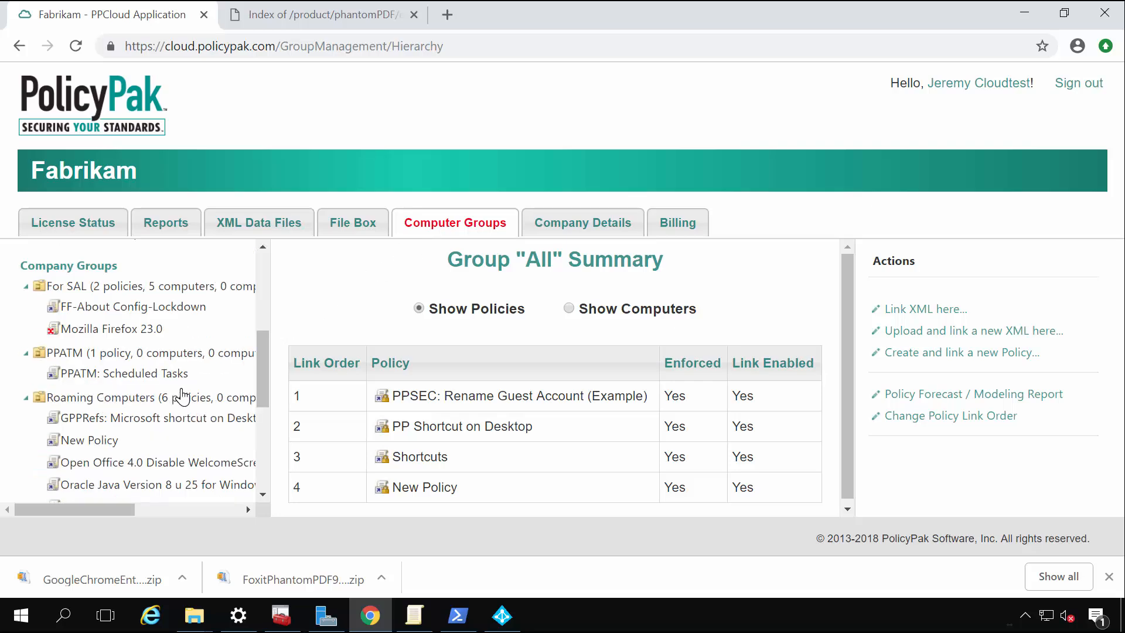
scroll(175, 410, "down", 2)
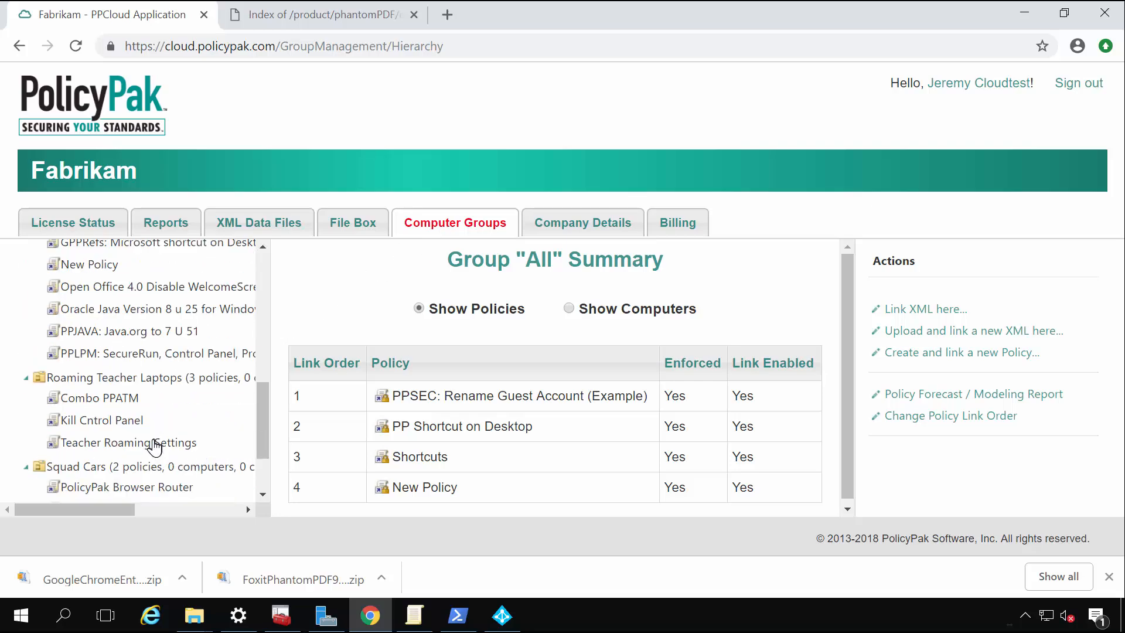
left_click(157, 382)
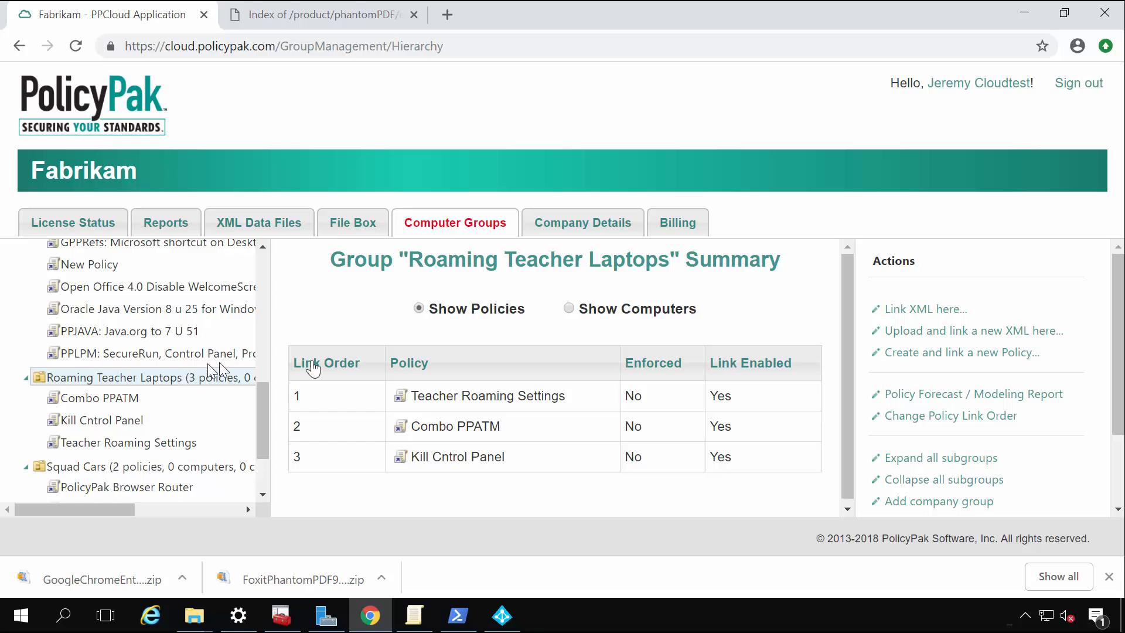
left_click(927, 354)
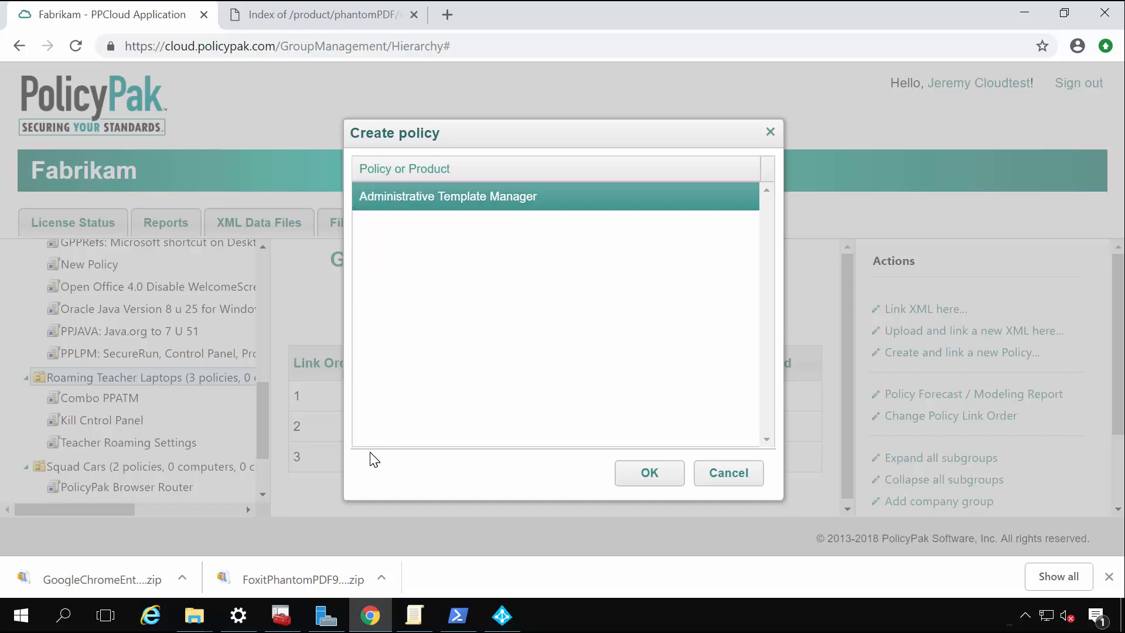
left_click(649, 481)
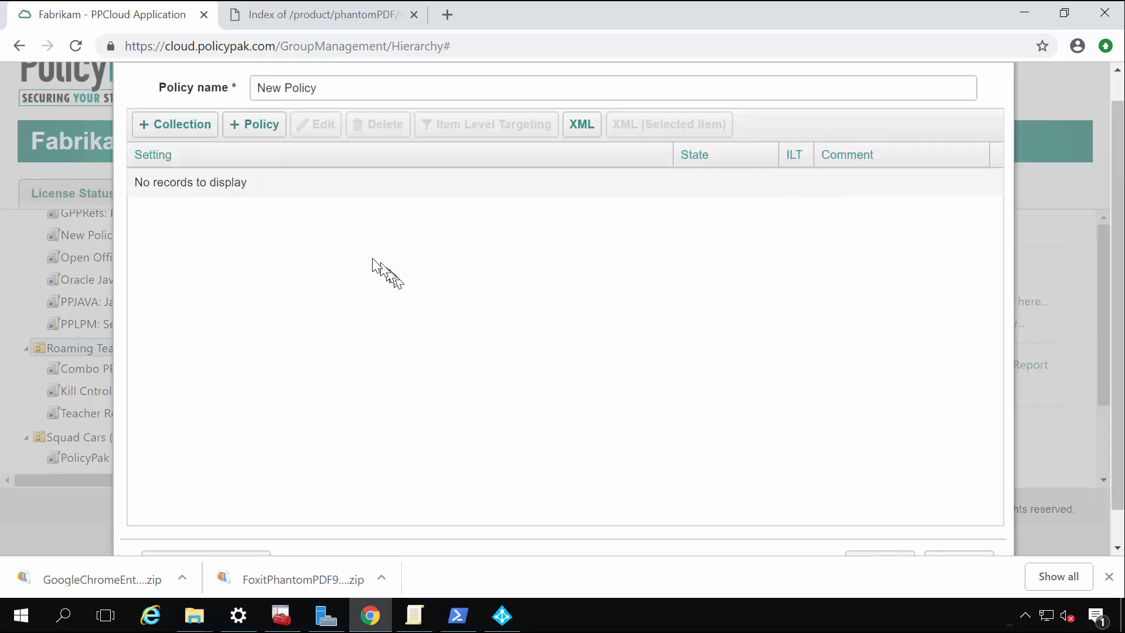
- Name the new policy "Fox IT 123"
left_click_drag(329, 87, 244, 85)
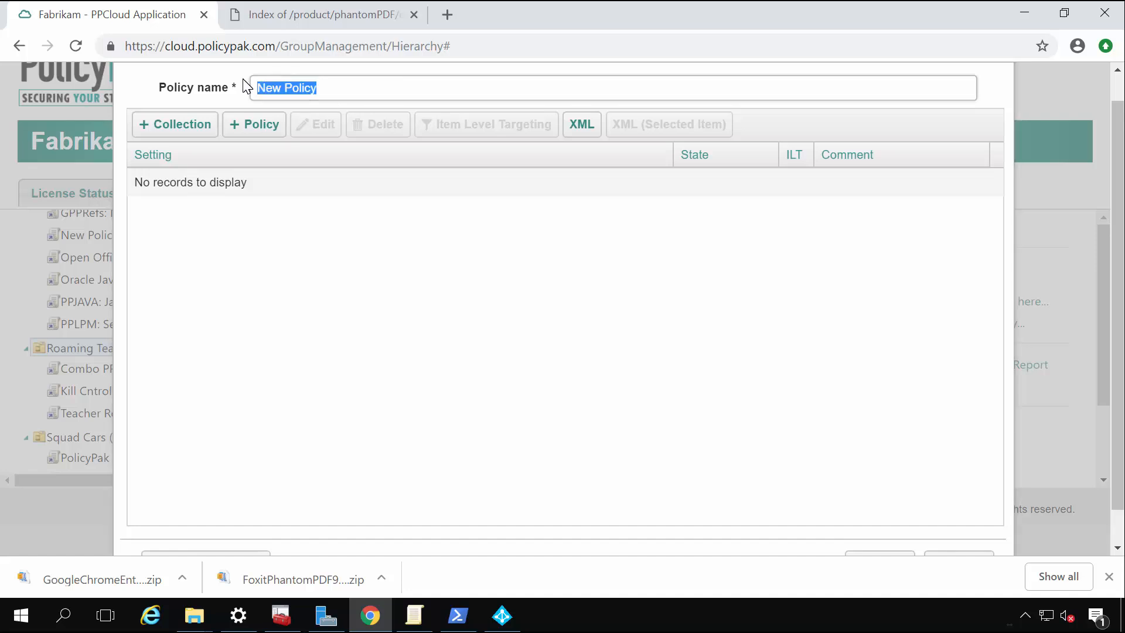
type("Fox IT 123")
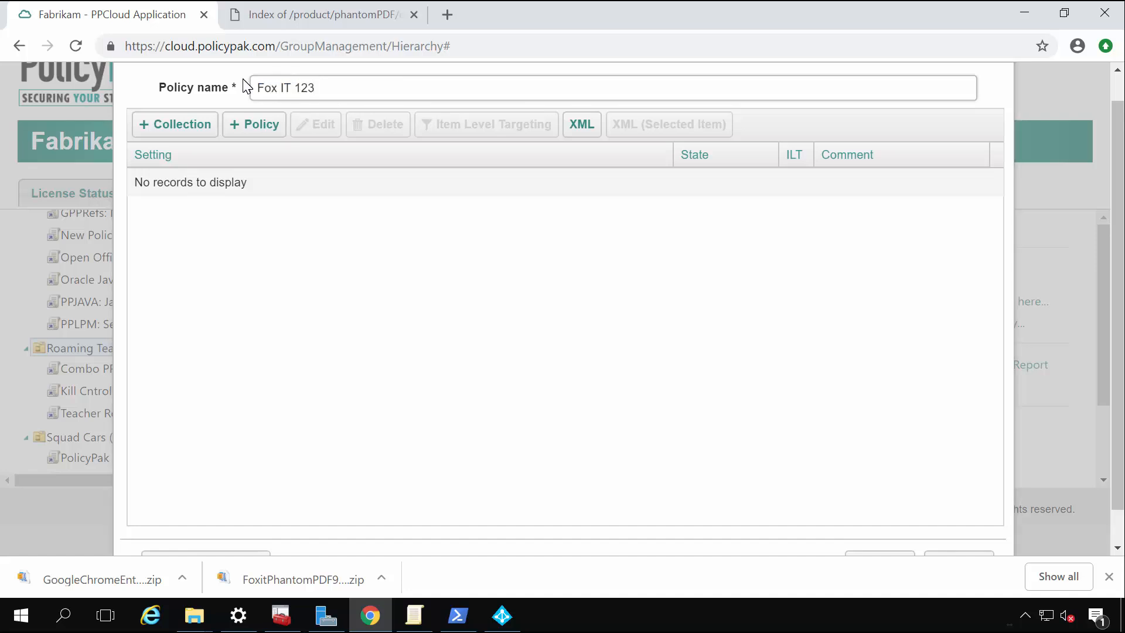
scroll(320, 173, "up", 1)
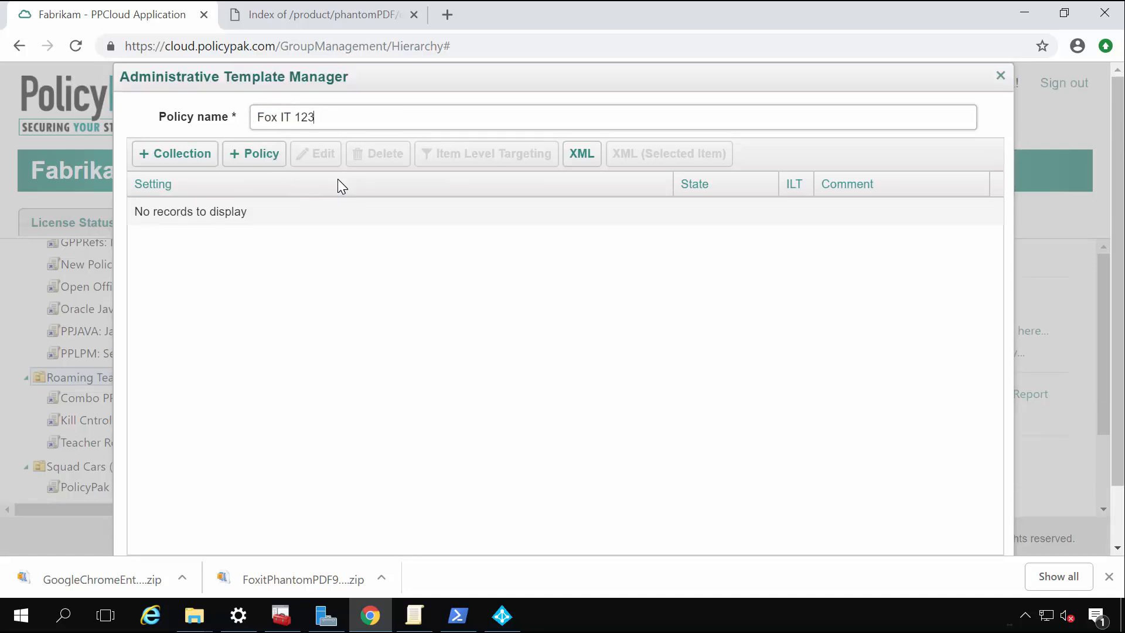
- Start a new policy entry and browse the Preferences settings under Foxit Phantom PDF92, Foxit PhantomPDF 9.0, Plugins
left_click(262, 156)
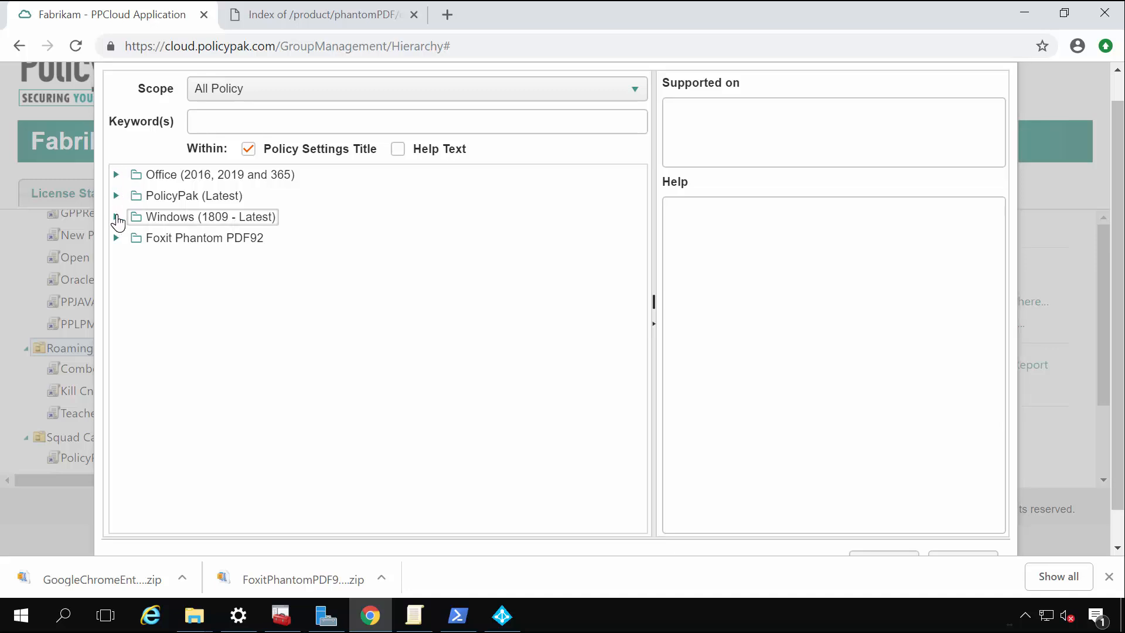
left_click(116, 217)
left_click(117, 237)
left_click(130, 259)
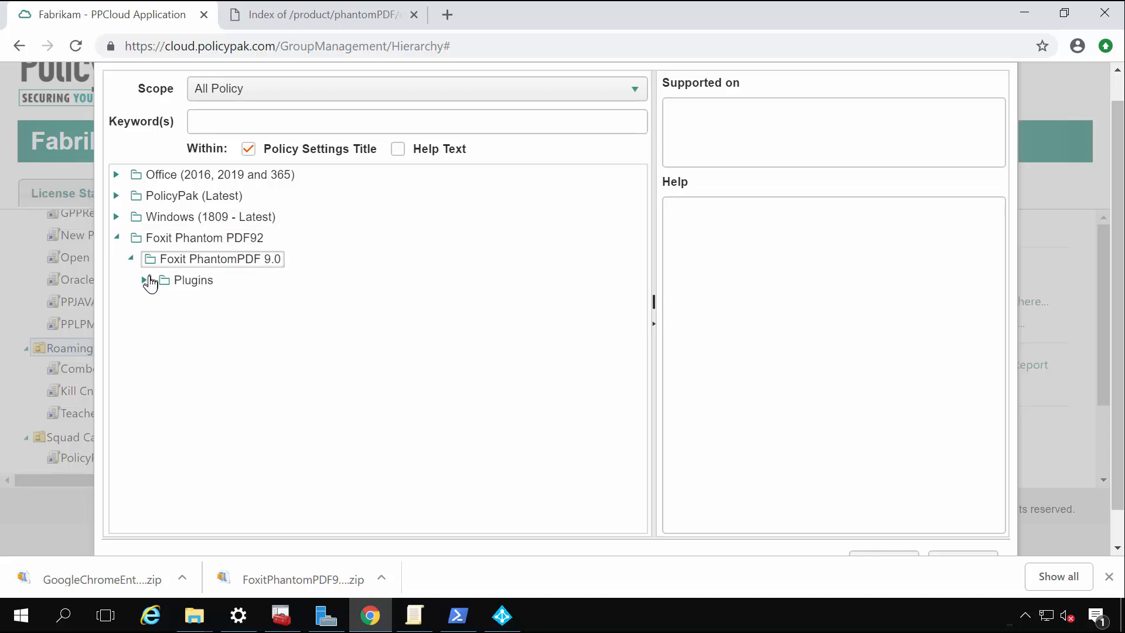
left_click(146, 280)
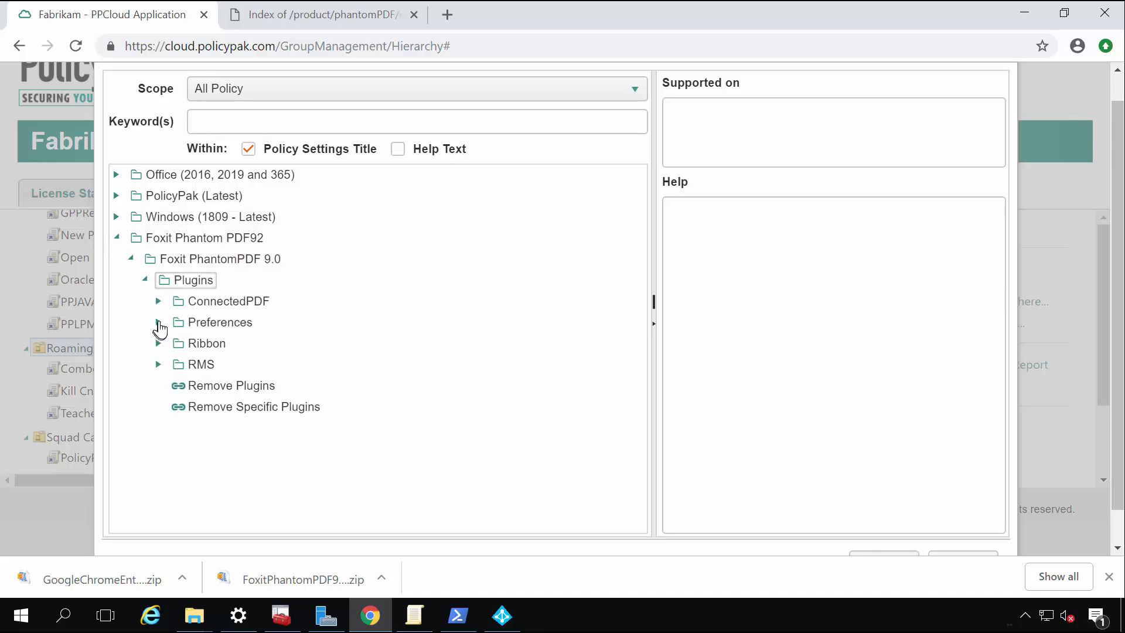
left_click(158, 323)
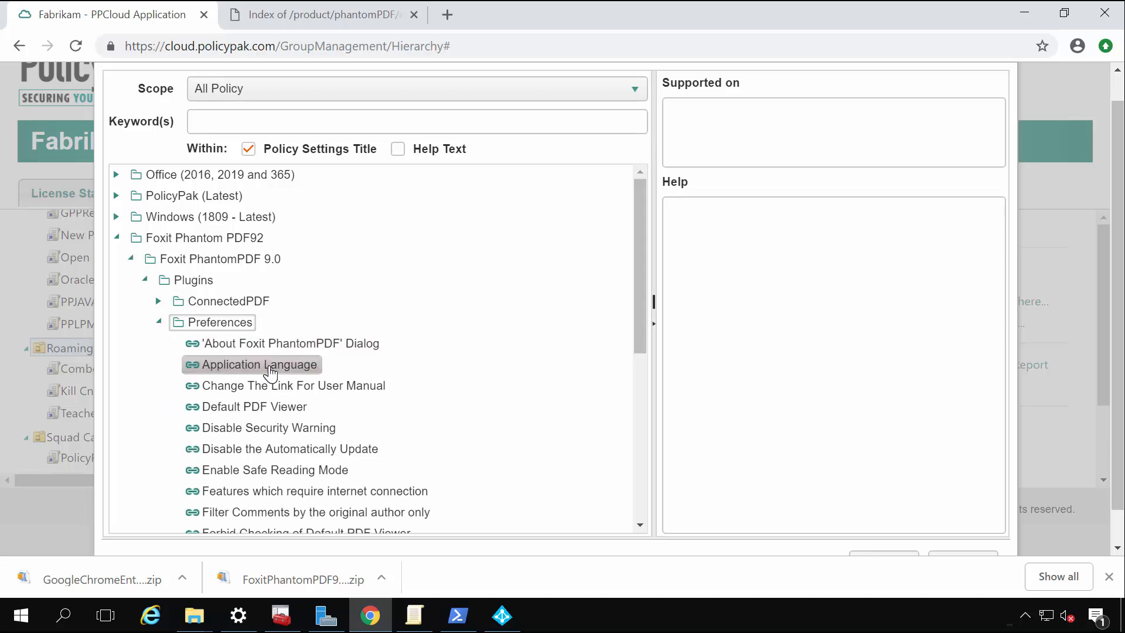
scroll(269, 371, "down", 3)
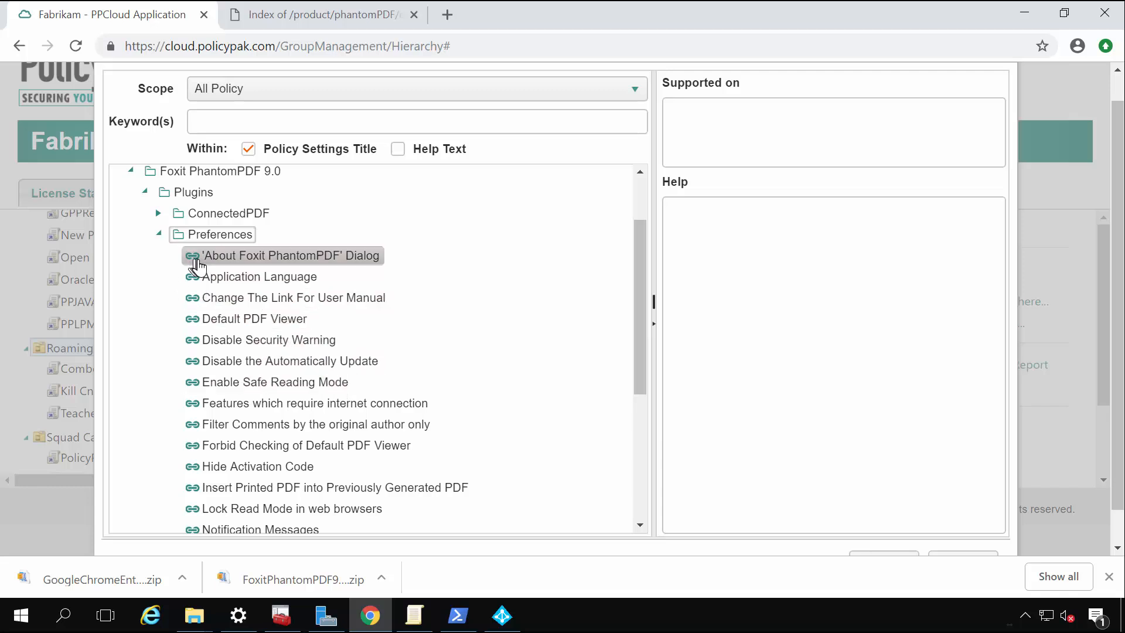
scroll(258, 304, "up", 3)
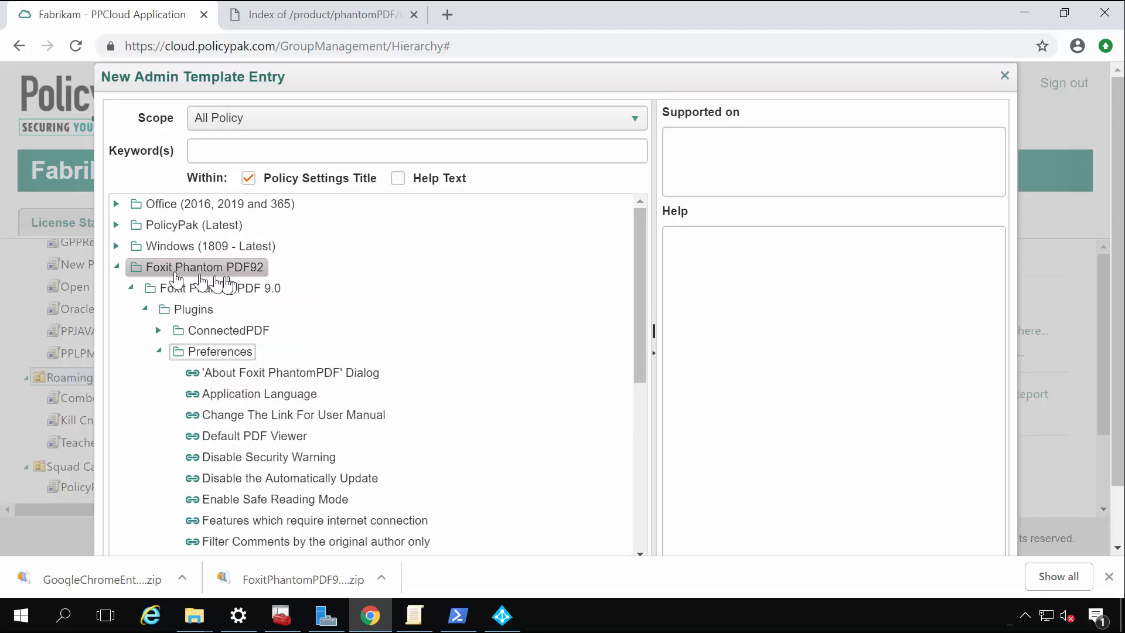
- Examine the Windows (1809 - Latest) Desktop, Network and BranchCache settings, and return to the Foxit PhantomPDF Preferences settings
left_click(117, 246)
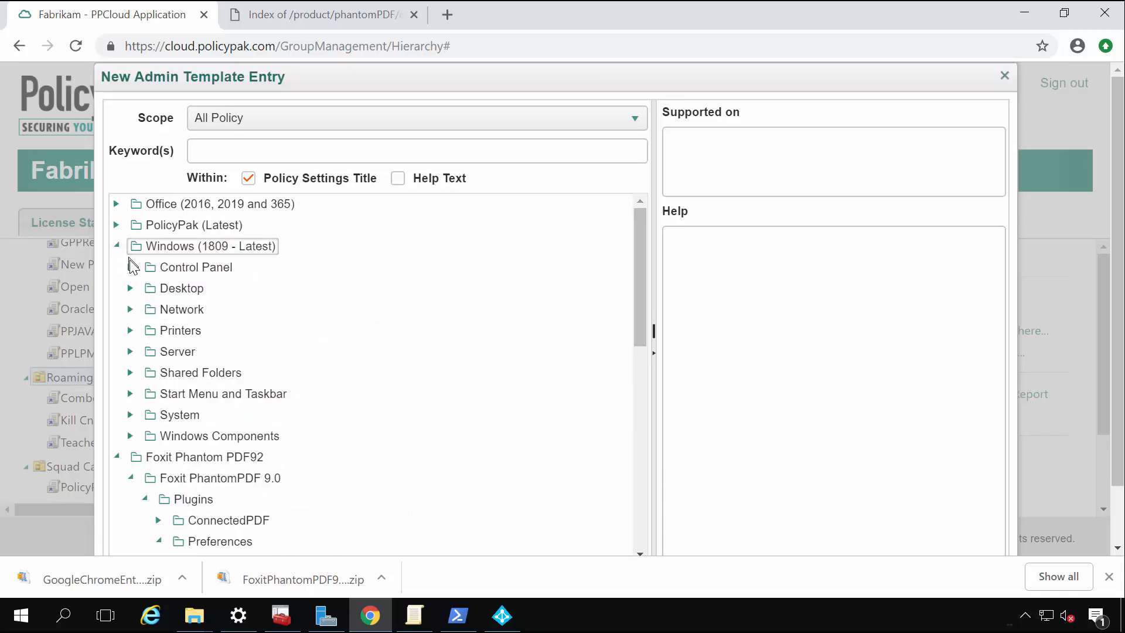
left_click(131, 289)
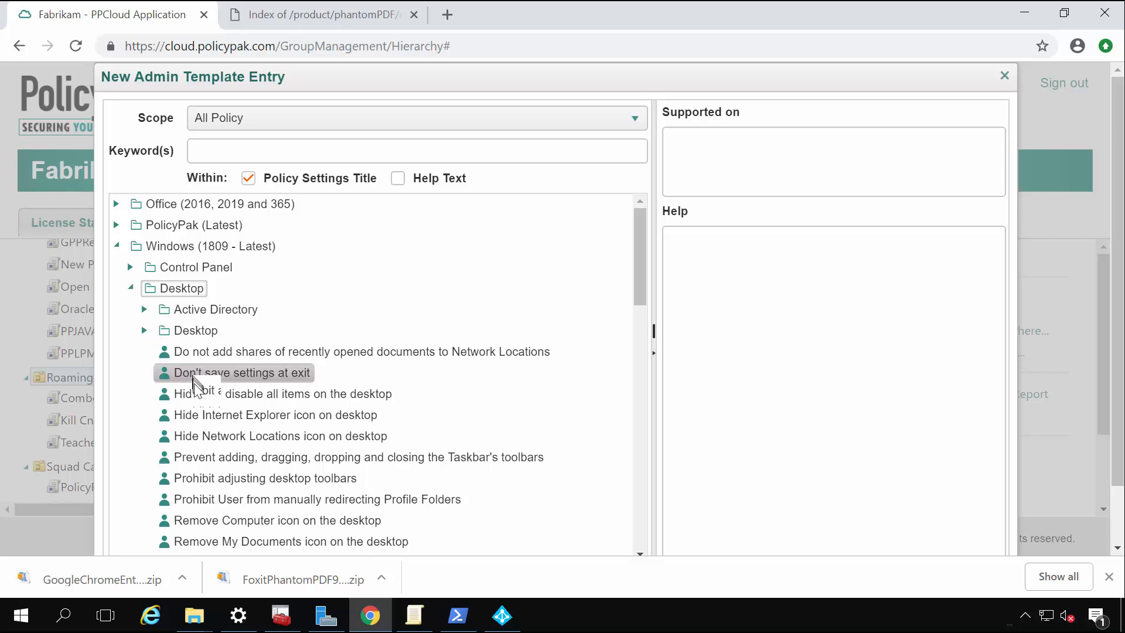
scroll(199, 386, "down", 6)
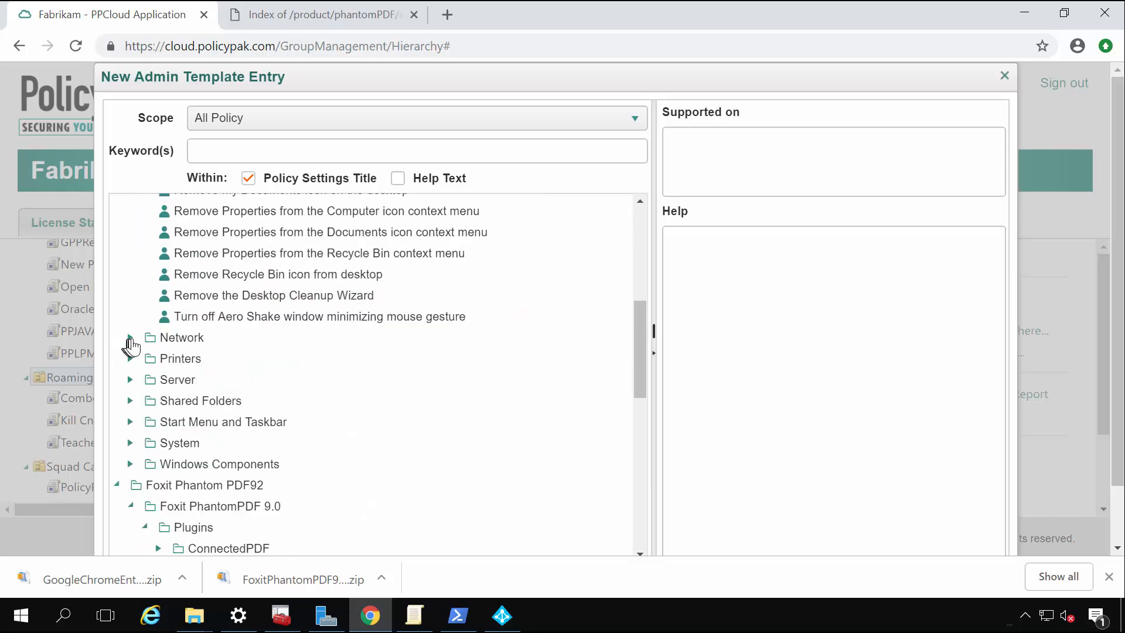
left_click(130, 343)
double_click(183, 381)
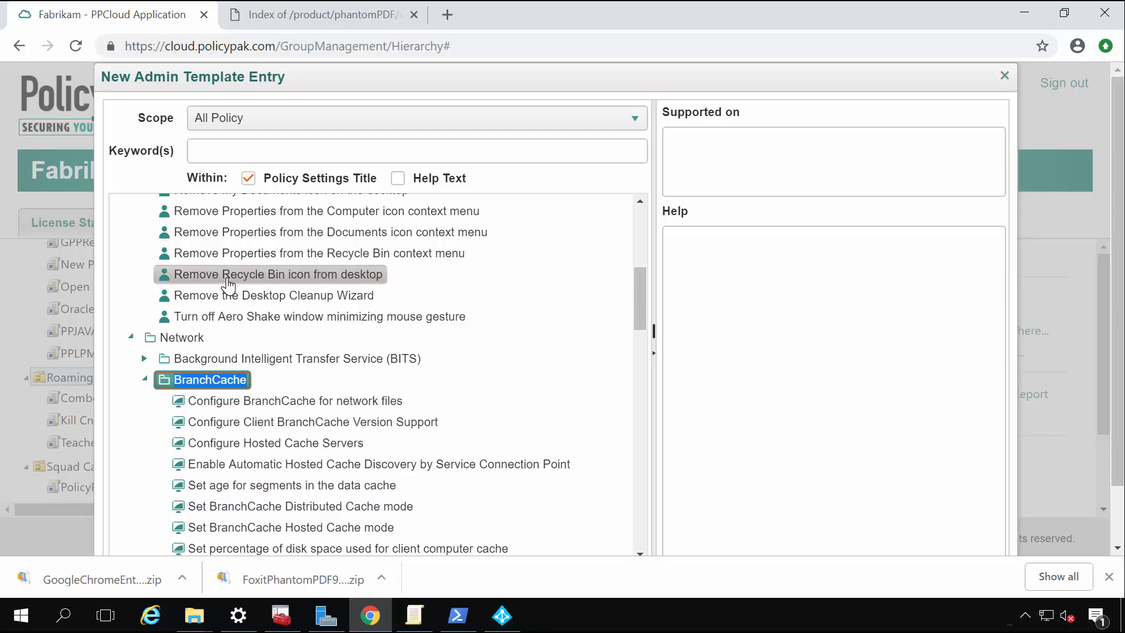
scroll(262, 410, "down", 15)
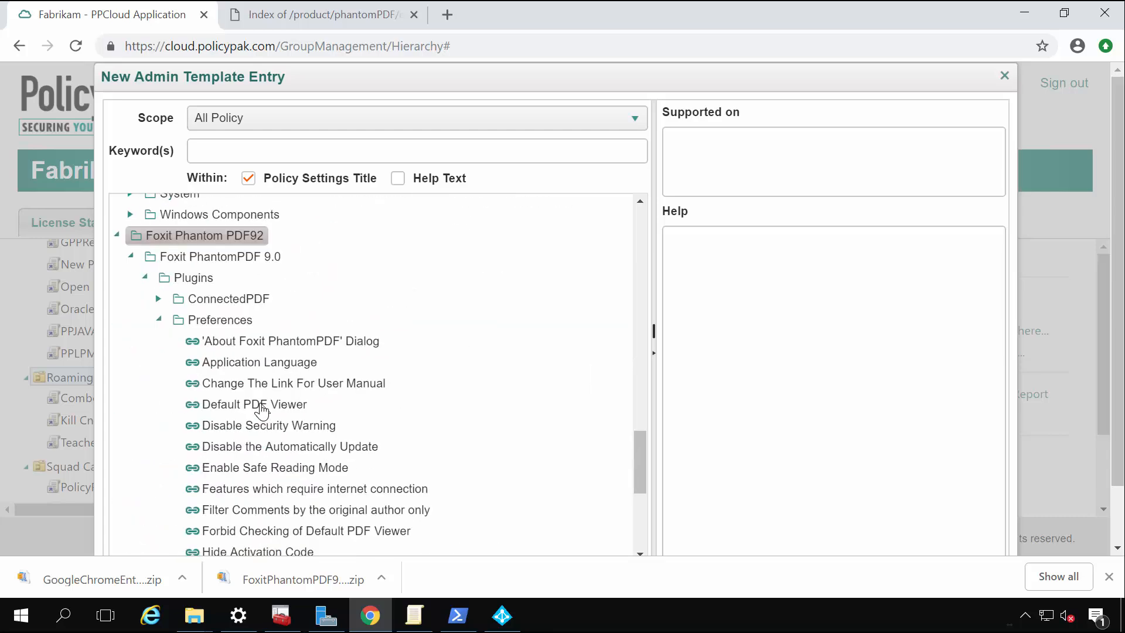
scroll(261, 404, "down", 1)
scroll(263, 384, "up", 1)
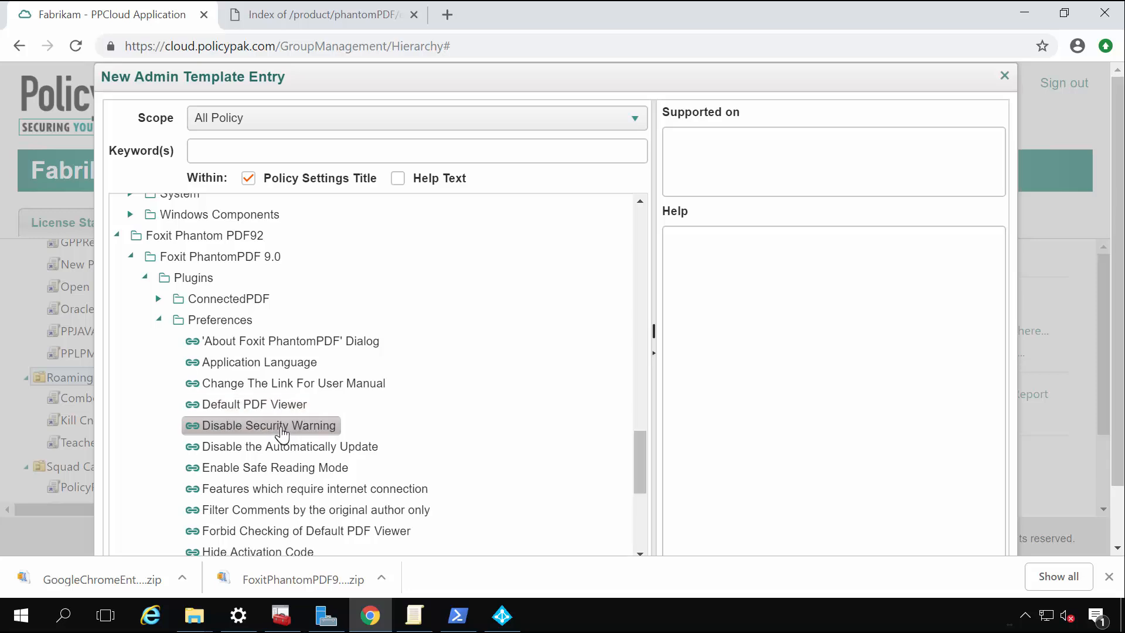
- Add the Foxit "Enable Safe Reading Mode" setting with User scope and set its state to Enabled
left_click(265, 472)
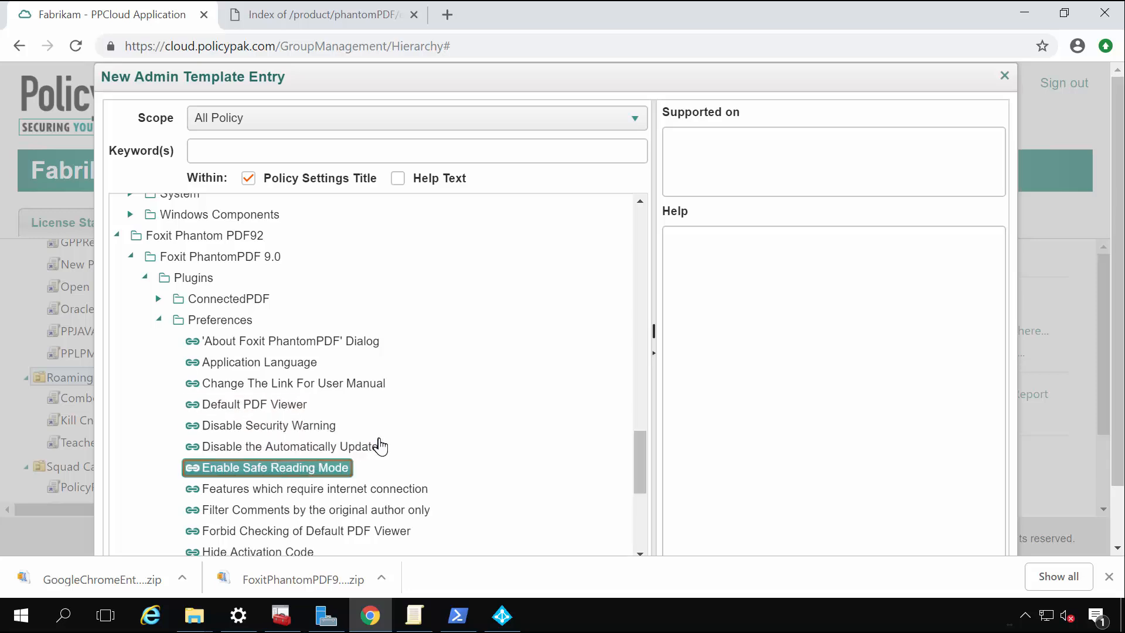
scroll(551, 445, "down", 4)
scroll(960, 484, "down", 1)
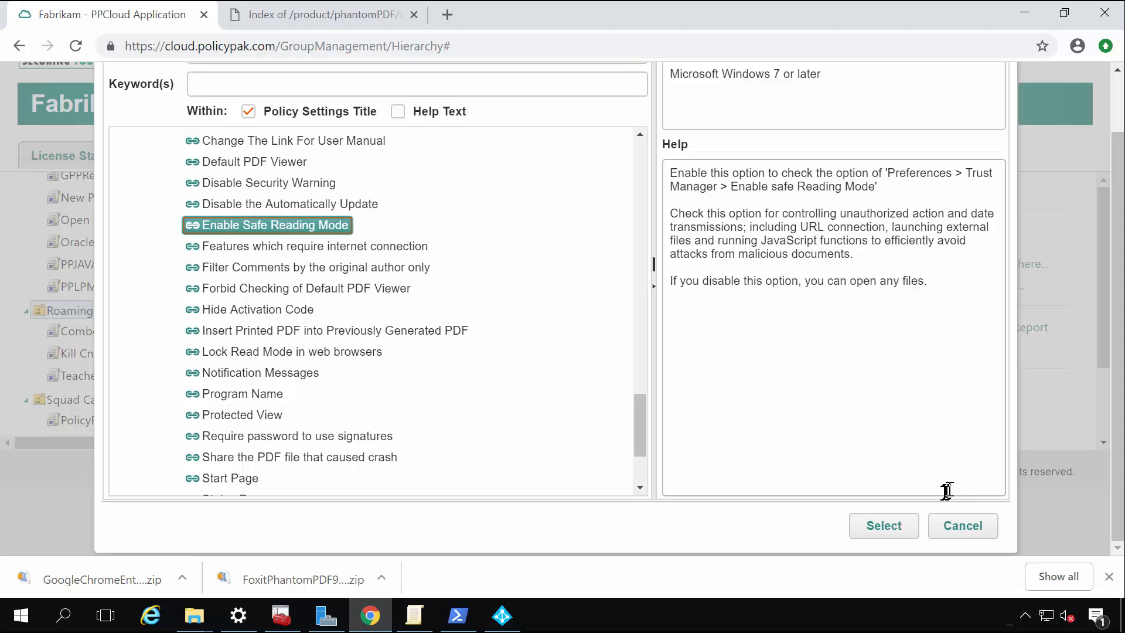
left_click(877, 532)
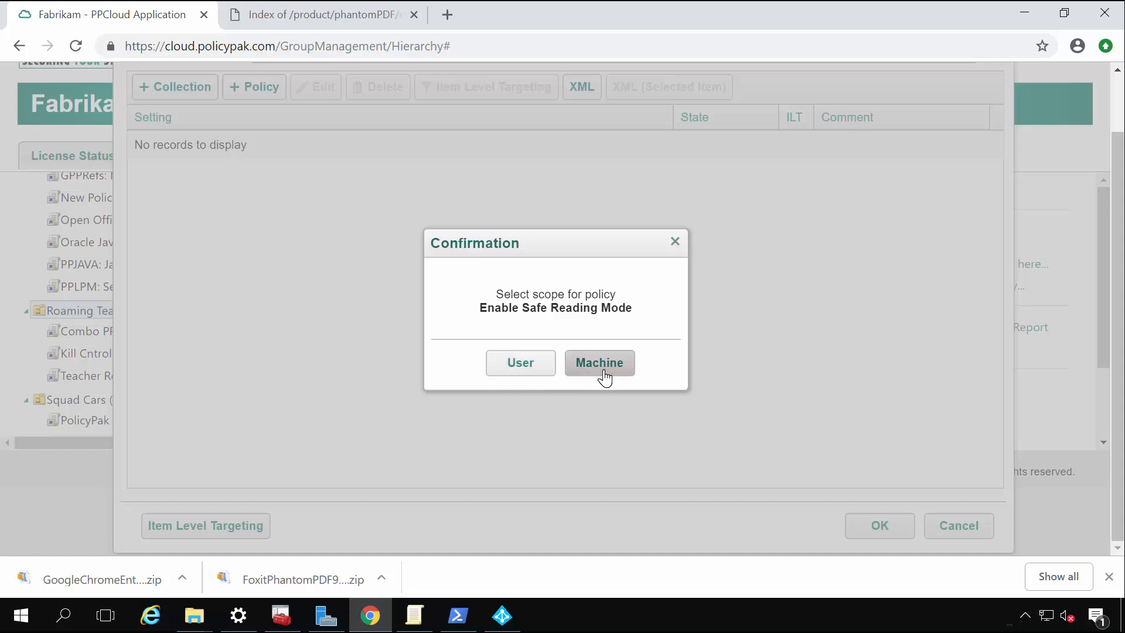
left_click(513, 369)
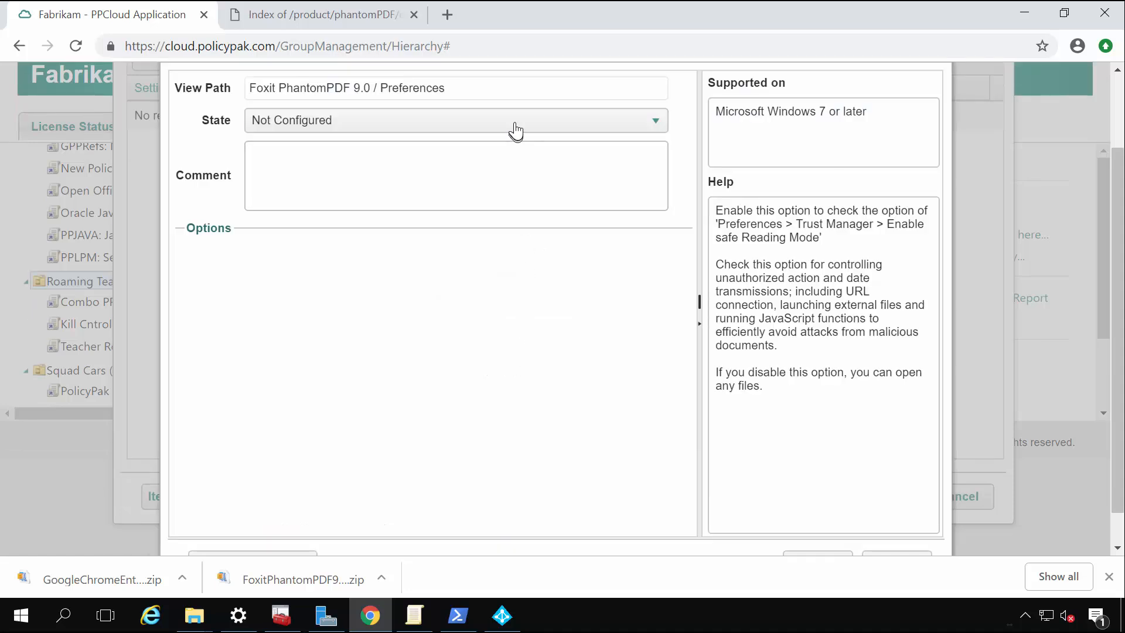
left_click(515, 120)
left_click(456, 170)
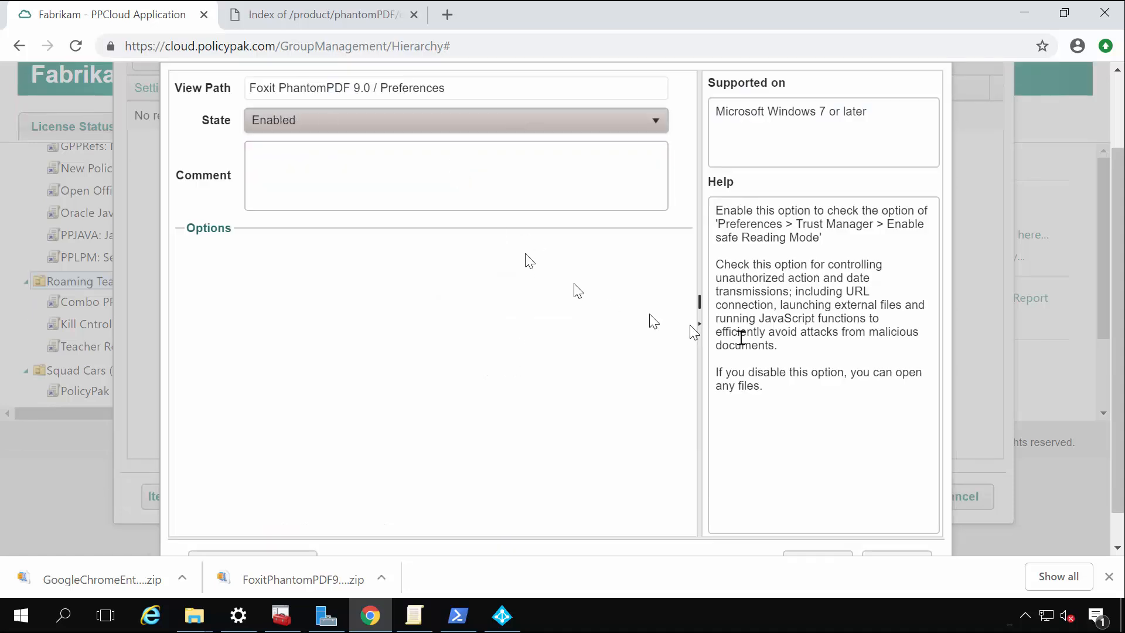
- Add a Portable Computer item-level targeting filter to the Enable Safe Reading Mode setting, leaving all docking states unchecked
scroll(694, 333, "down", 1)
left_click(273, 522)
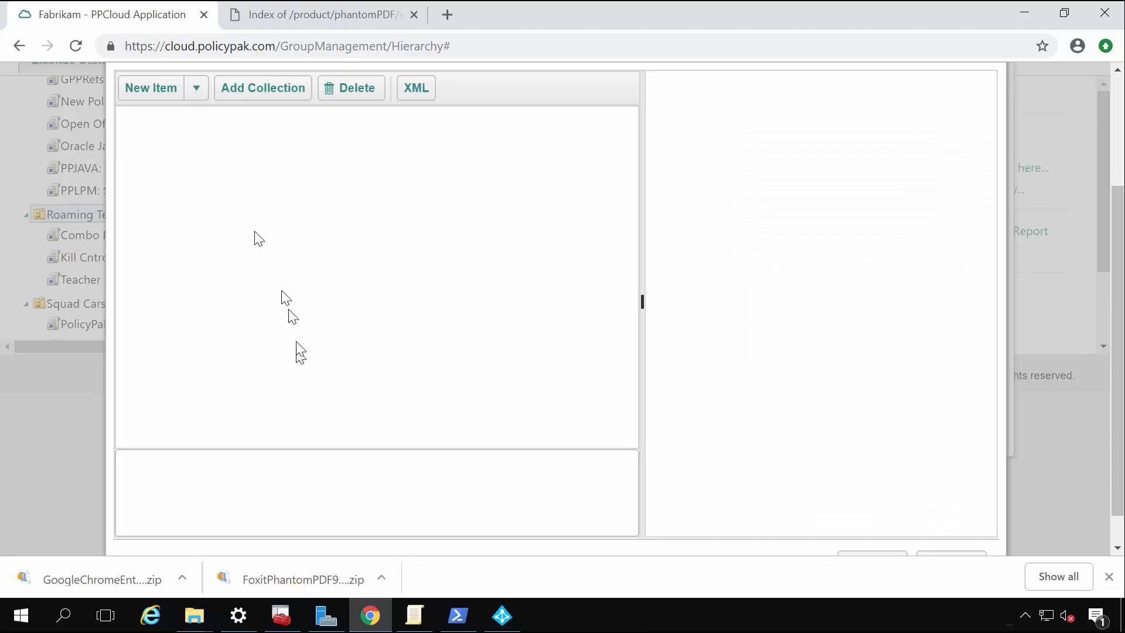
left_click(194, 96)
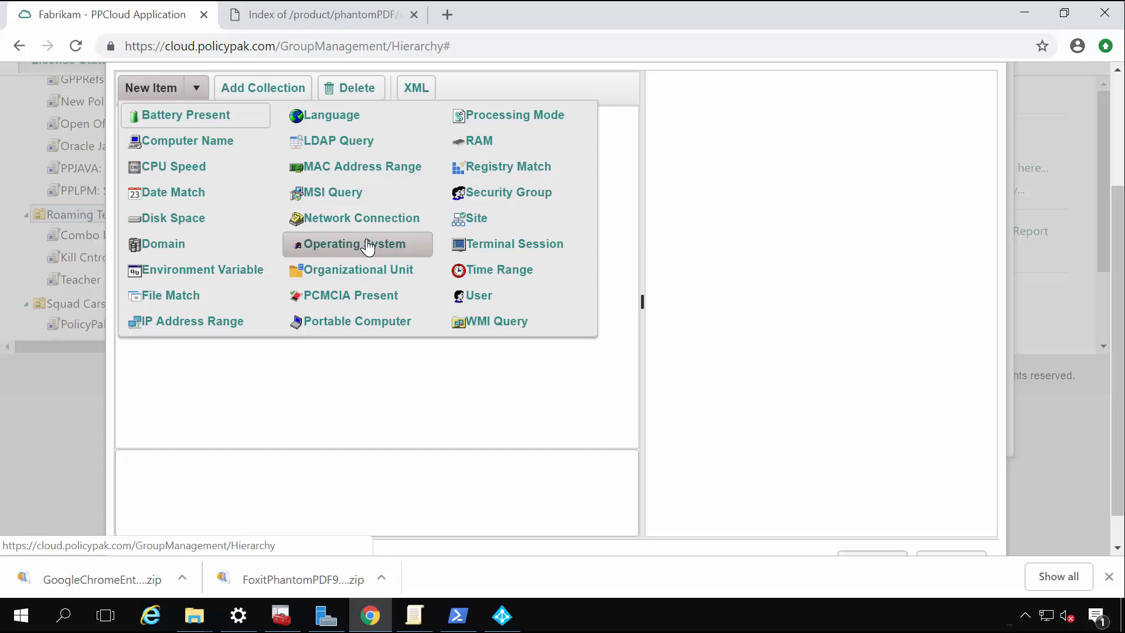
left_click(359, 322)
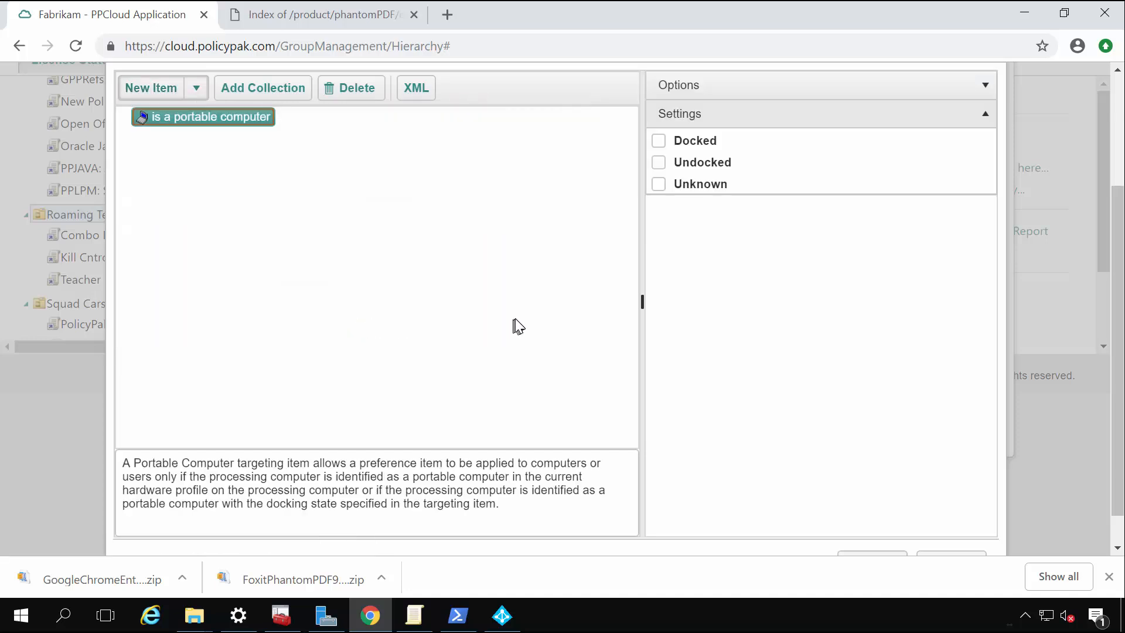
scroll(947, 494, "up", 1)
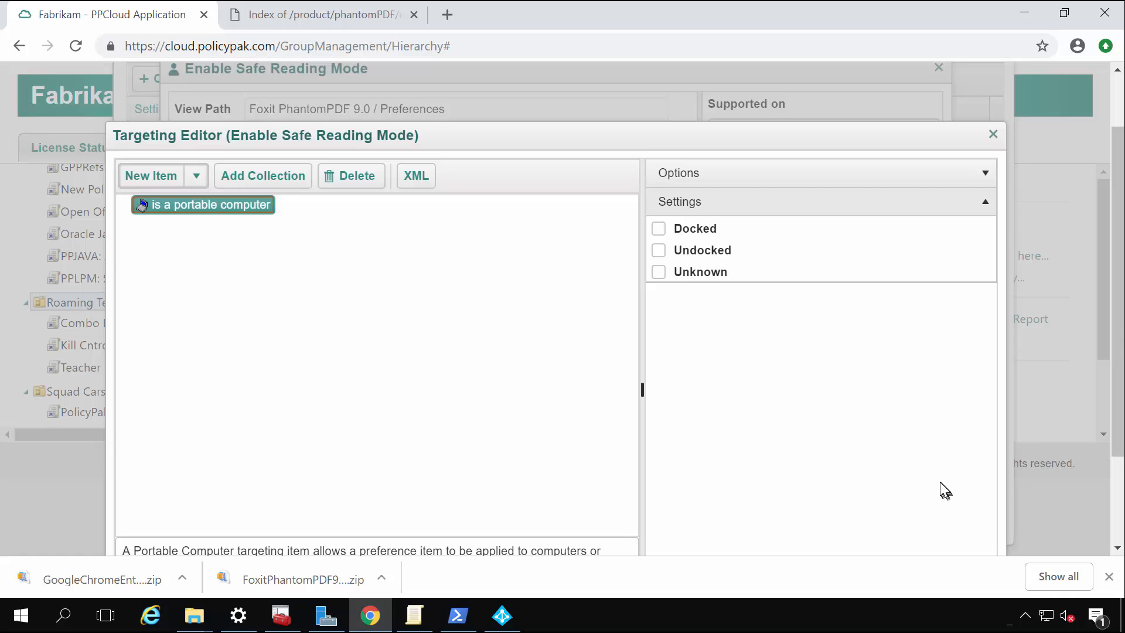
scroll(940, 485, "down", 2)
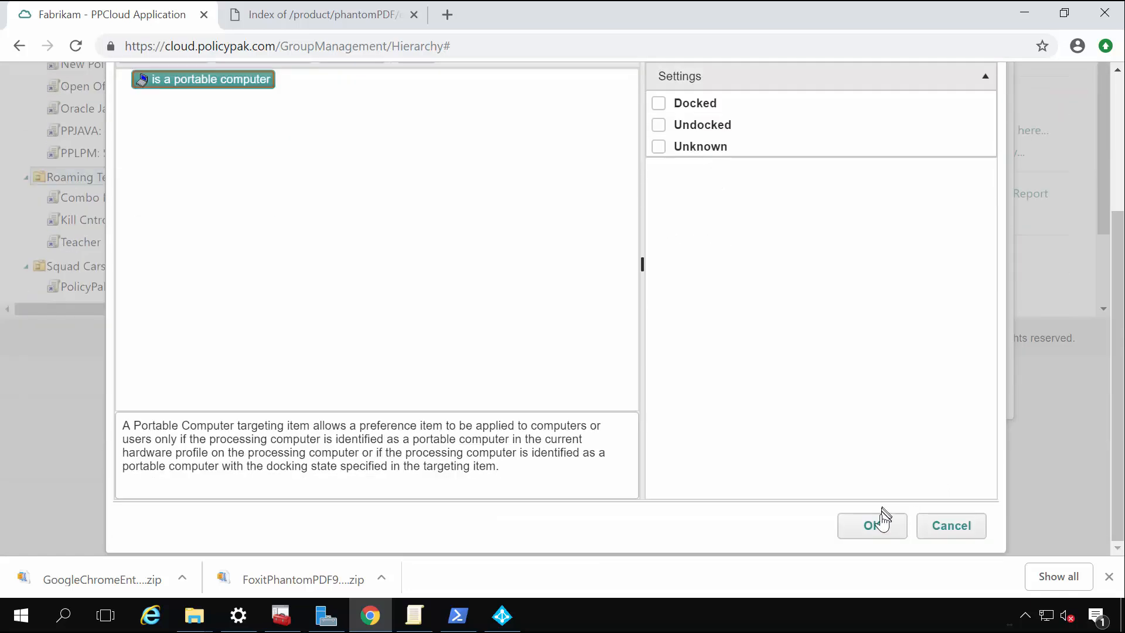
left_click(871, 525)
- Save the Enable Safe Reading Mode setting and the Fox IT 123 policy containing it
scroll(876, 515, "down", 1)
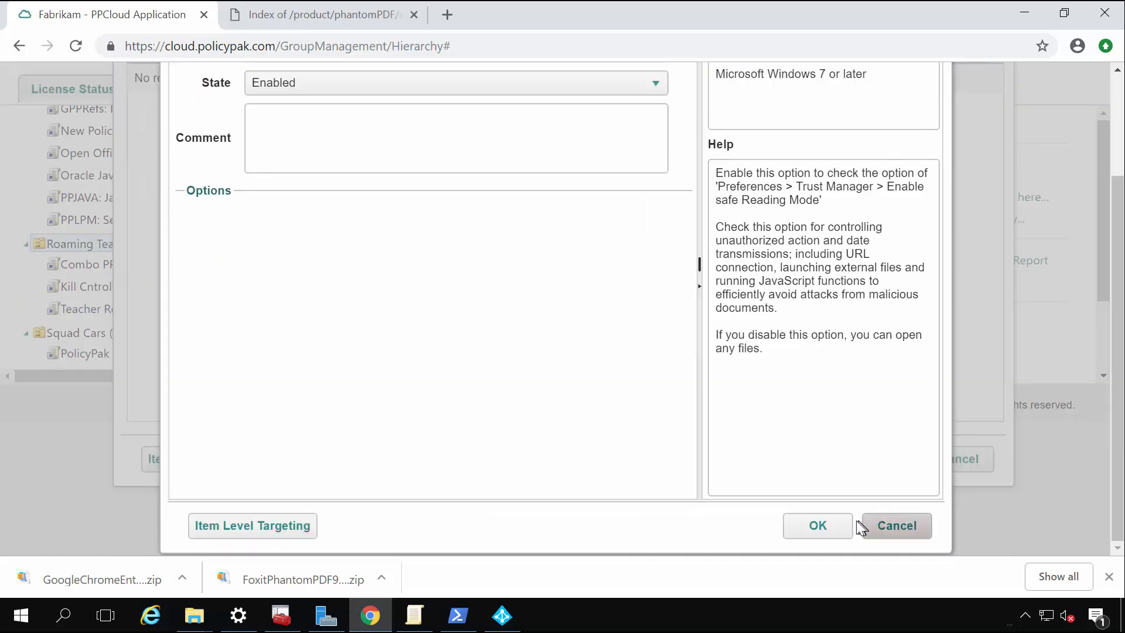
left_click(830, 527)
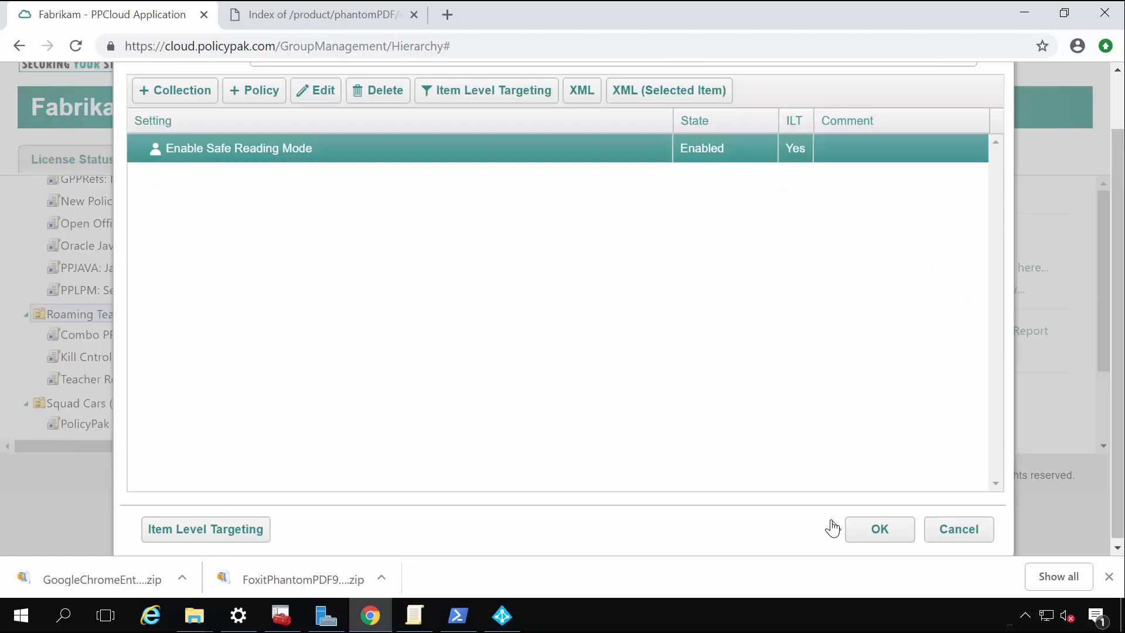
left_click(880, 536)
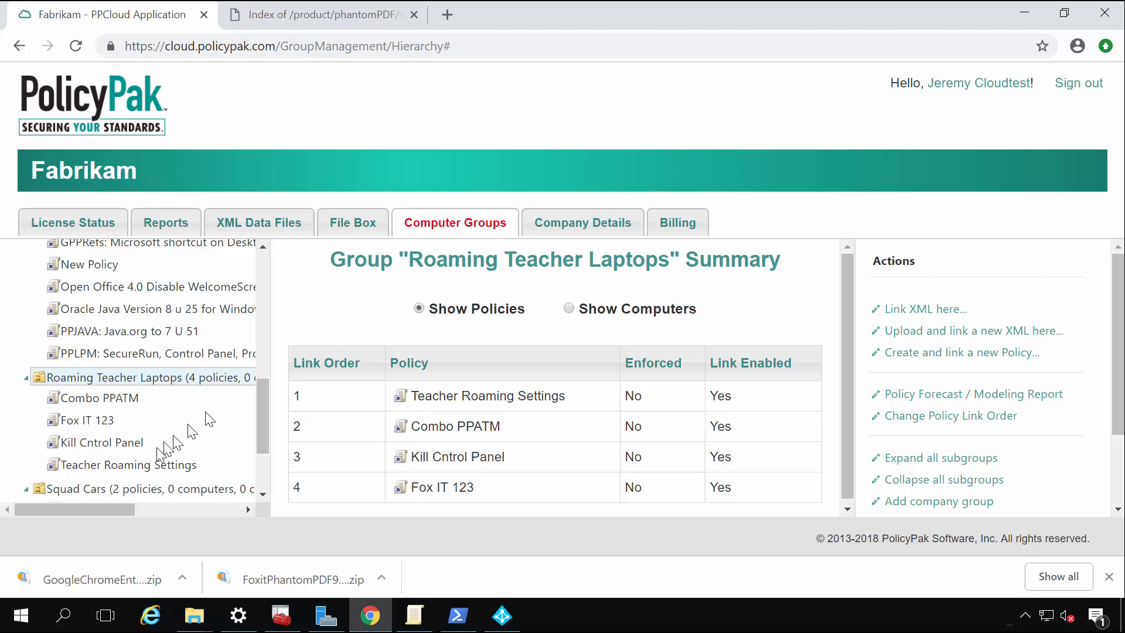
- Show the policy settings of Fox IT 123 under Roaming Teacher Laptops and review the Enable Safe Reading Mode details
left_click(98, 421)
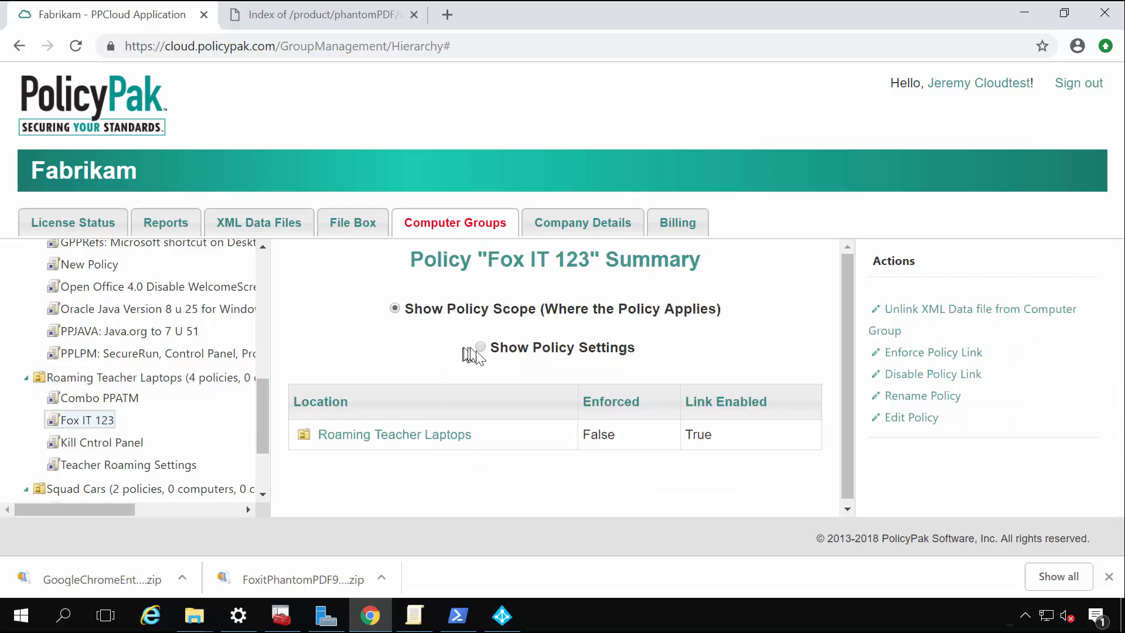
left_click(499, 352)
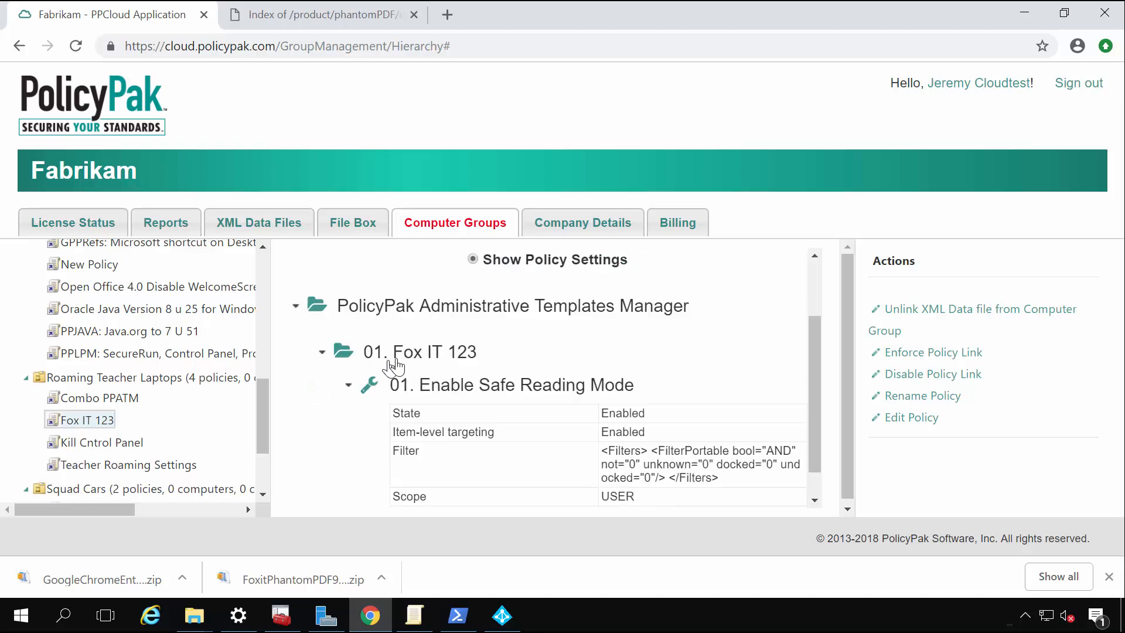
scroll(445, 372, "down", 1)
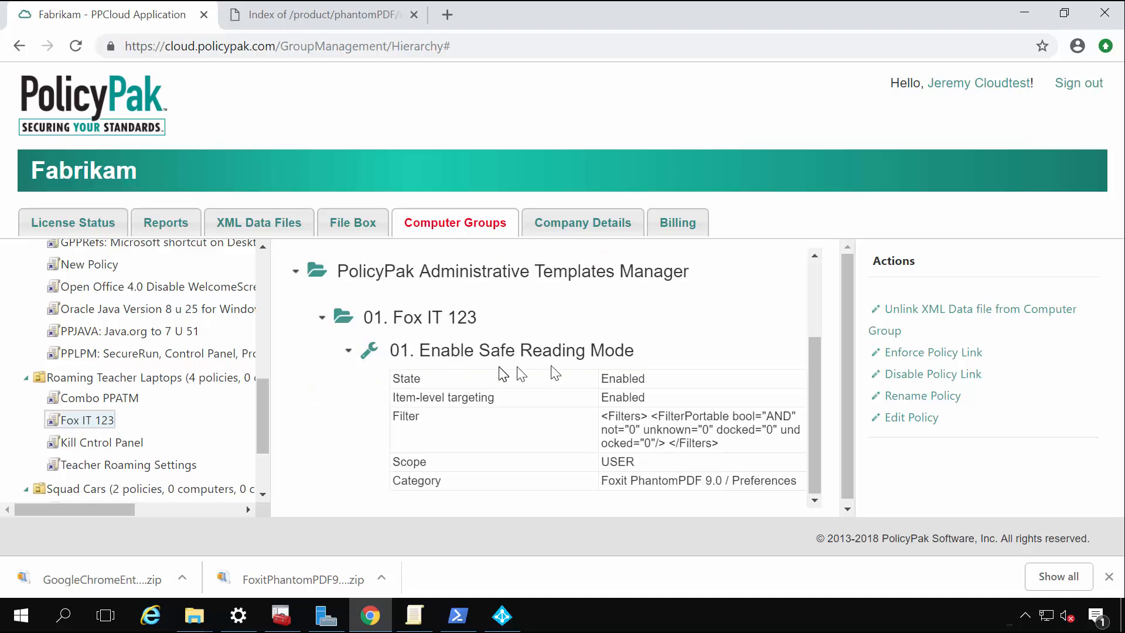
scroll(554, 380, "down", 1)
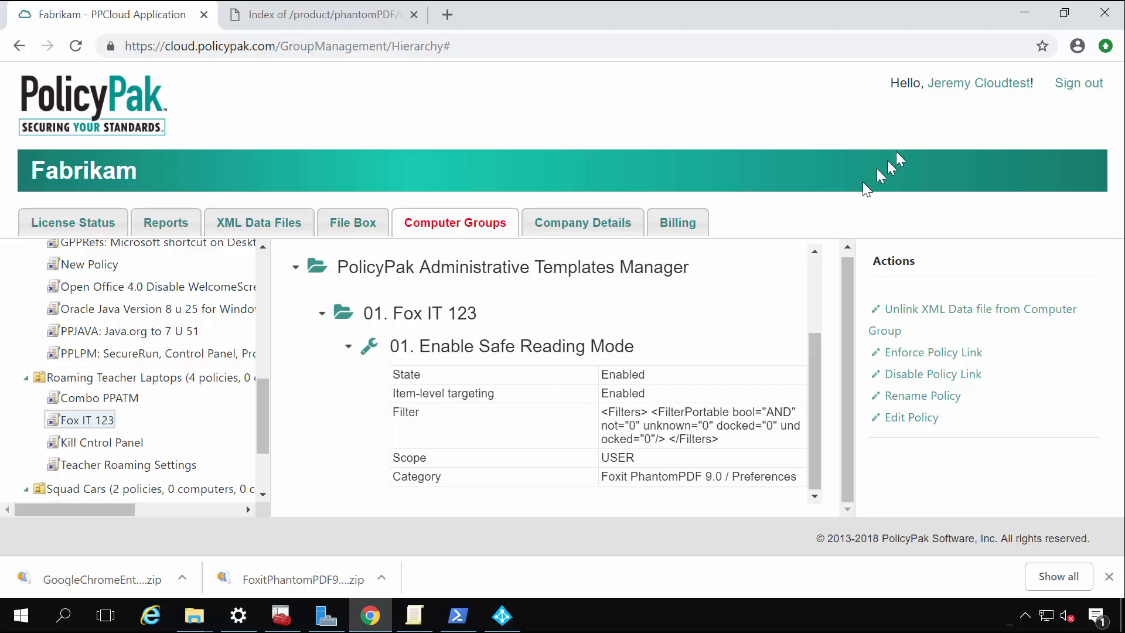
- Switch to File Explorer and open the GoogleChromeEnterpriseBundle64 archive from the ADMX downloads folder in WinZip
left_click(1026, 18)
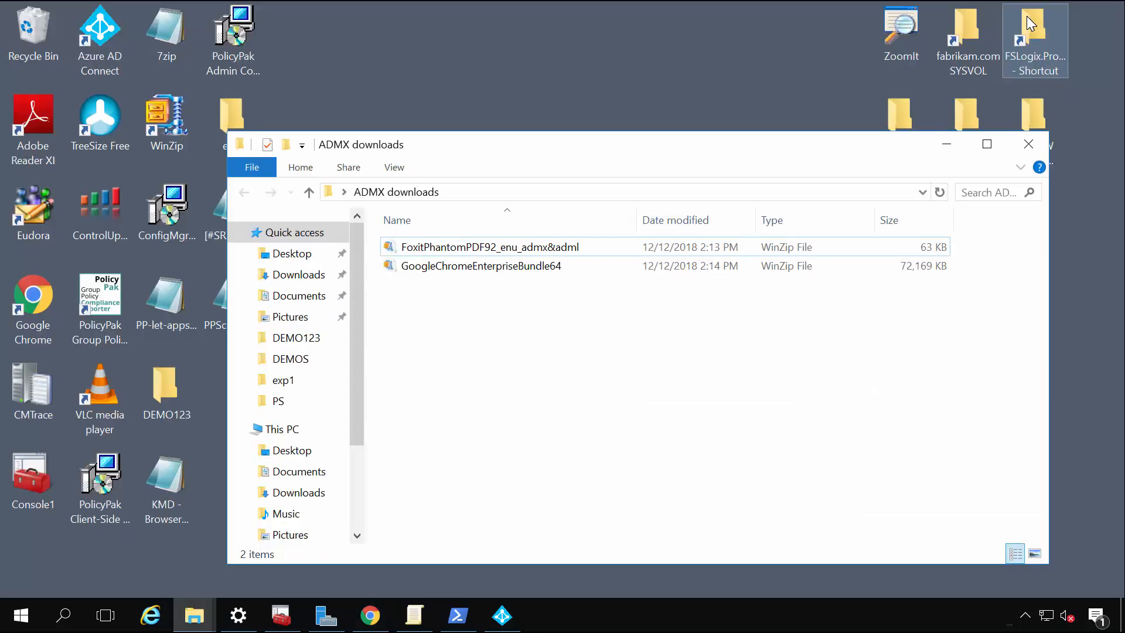
left_click(488, 273)
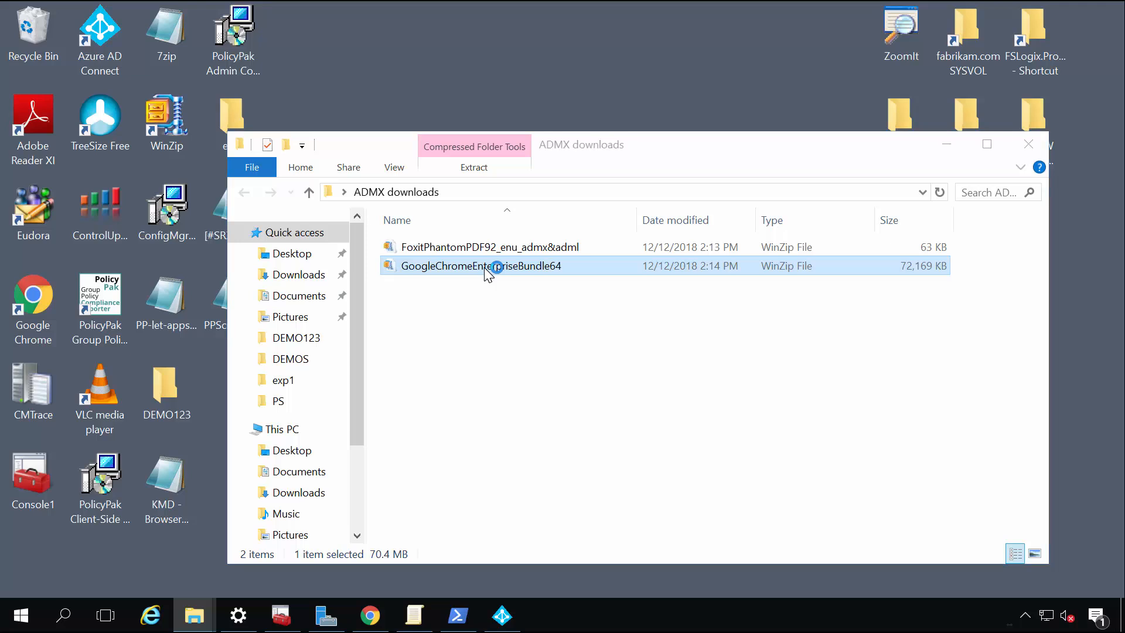
key("Escape")
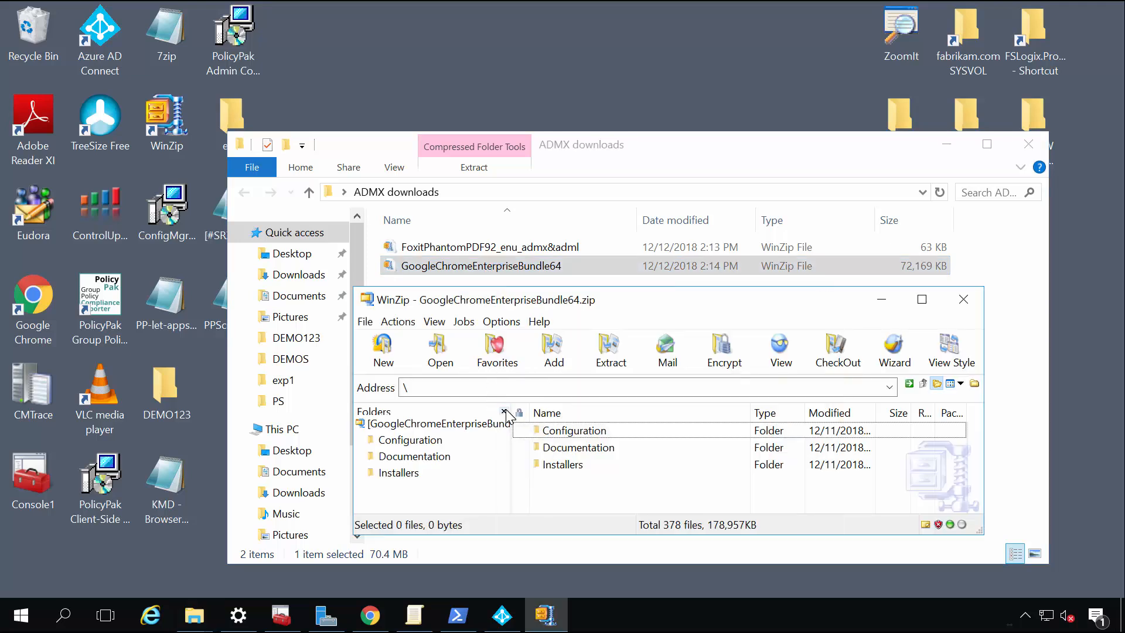
- Maximize the archive window, check its Documentation and Installers folders, and open Configuration\admx to find the ADMX files
left_click(579, 448)
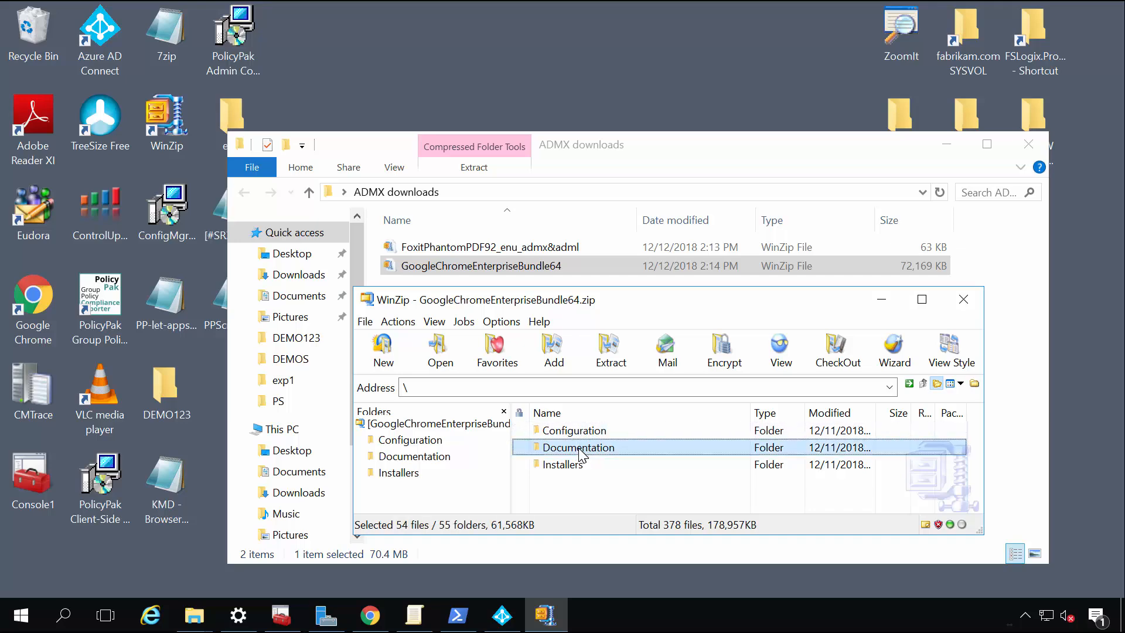
double_click(579, 449)
left_click_drag(625, 304, 626, 305)
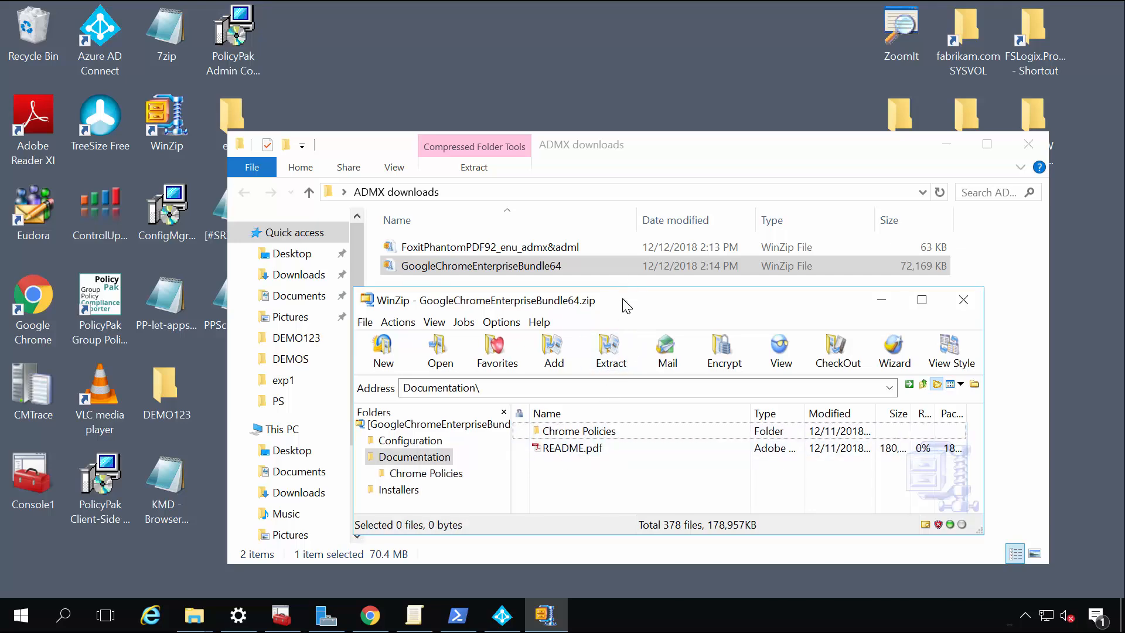
double_click(626, 305)
left_click(47, 197)
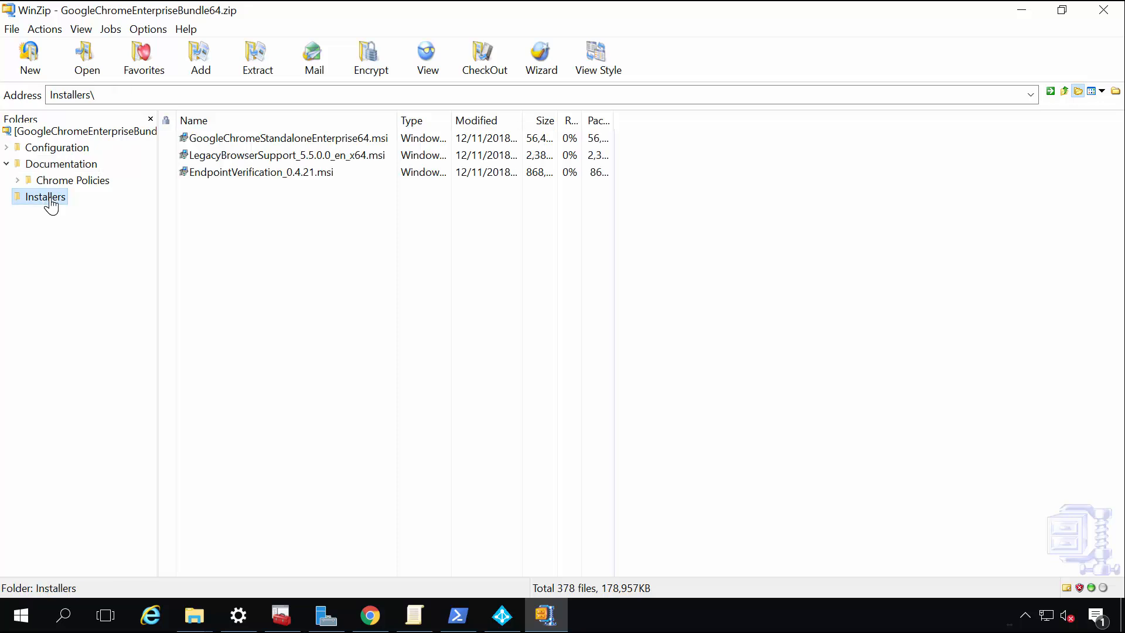
left_click(57, 149)
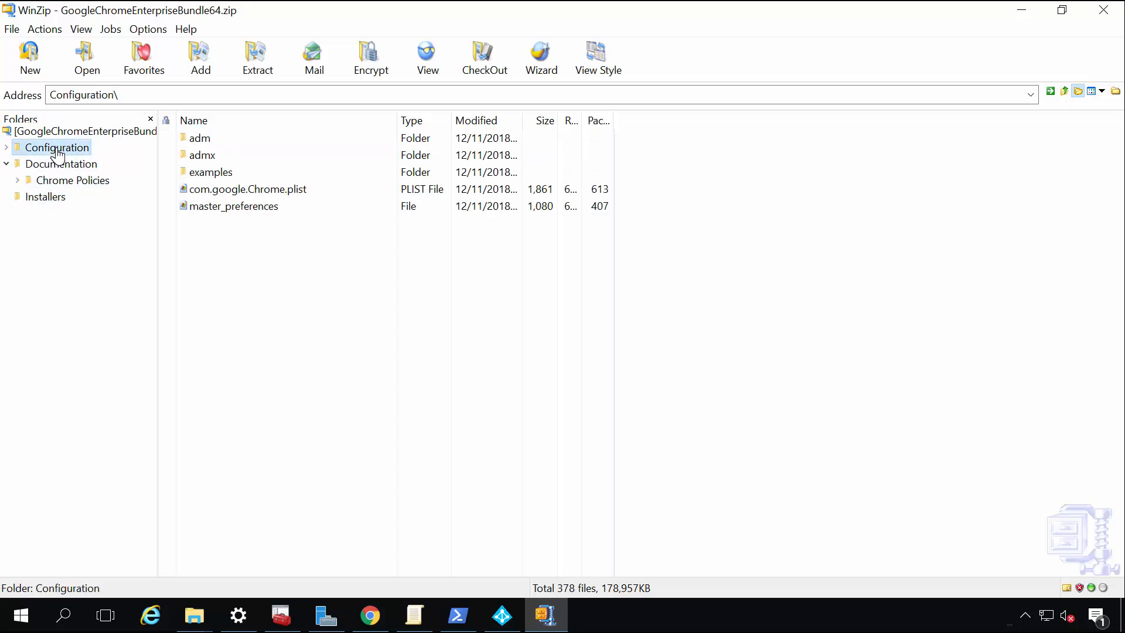
double_click(220, 154)
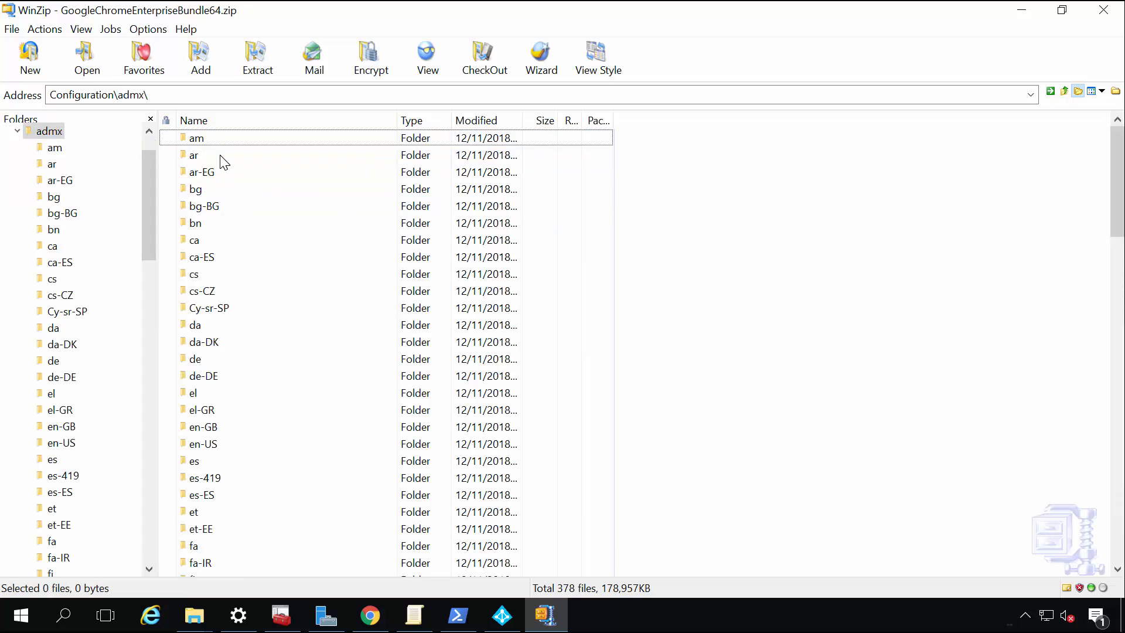
scroll(261, 322, "down", 6)
scroll(264, 331, "down", 20)
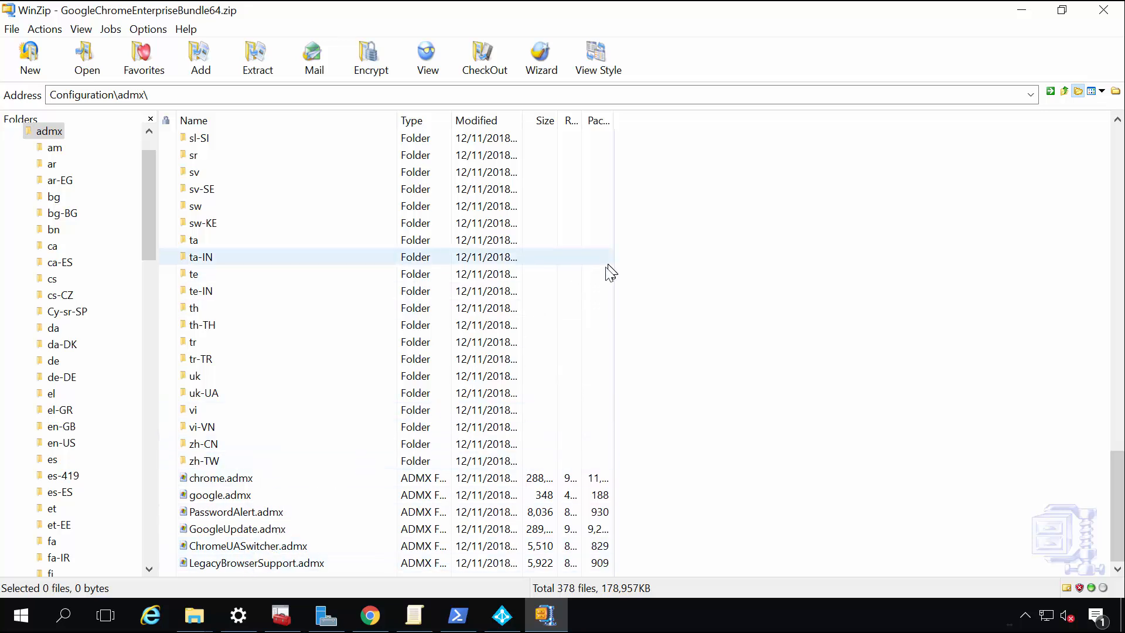
- Shrink the archive window and create a folder named Google Chrome Zip Me inside ADMX downloads
left_click_drag(701, 15, 281, 90)
left_click_drag(686, 160, 859, 144)
right_click(605, 321)
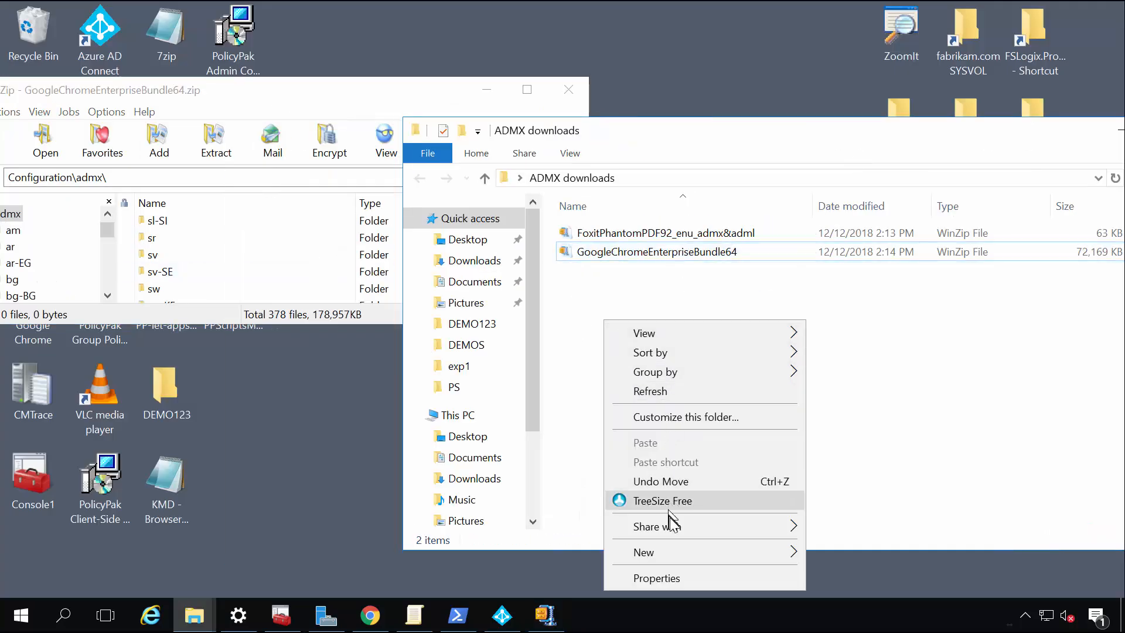
mouse_move(673, 552)
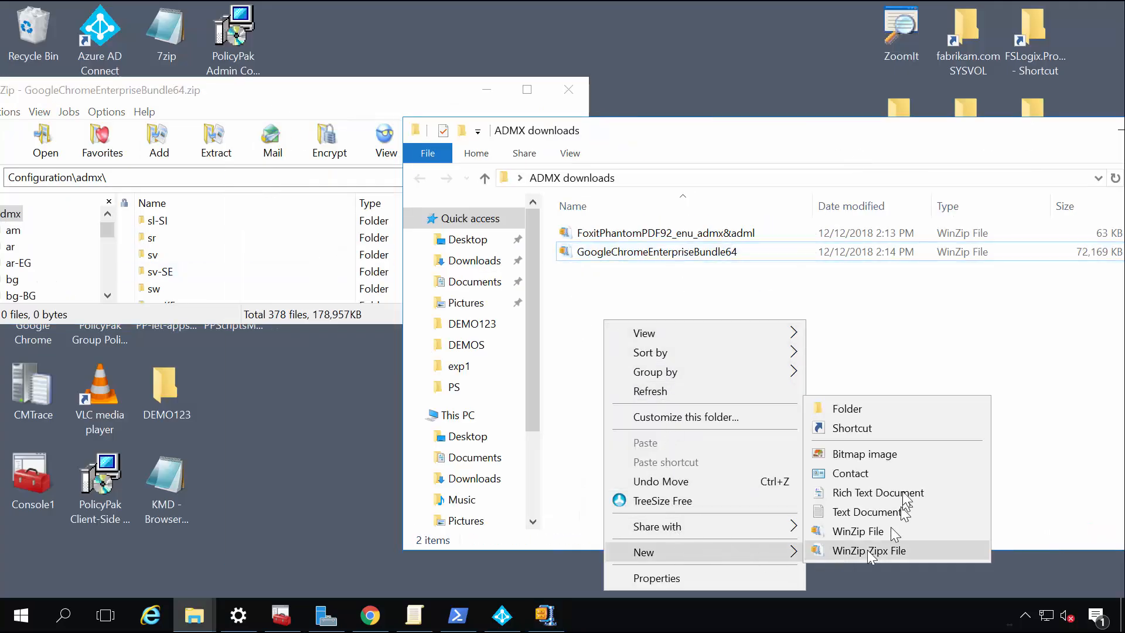
left_click(888, 408)
type("Google C")
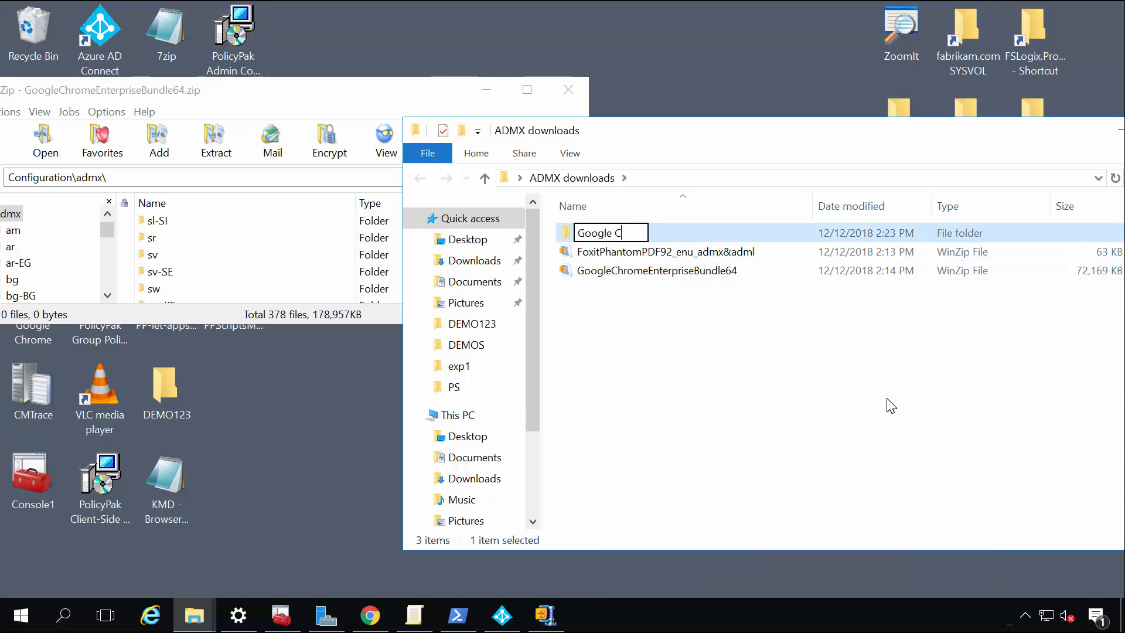
type("hrome Zip Me")
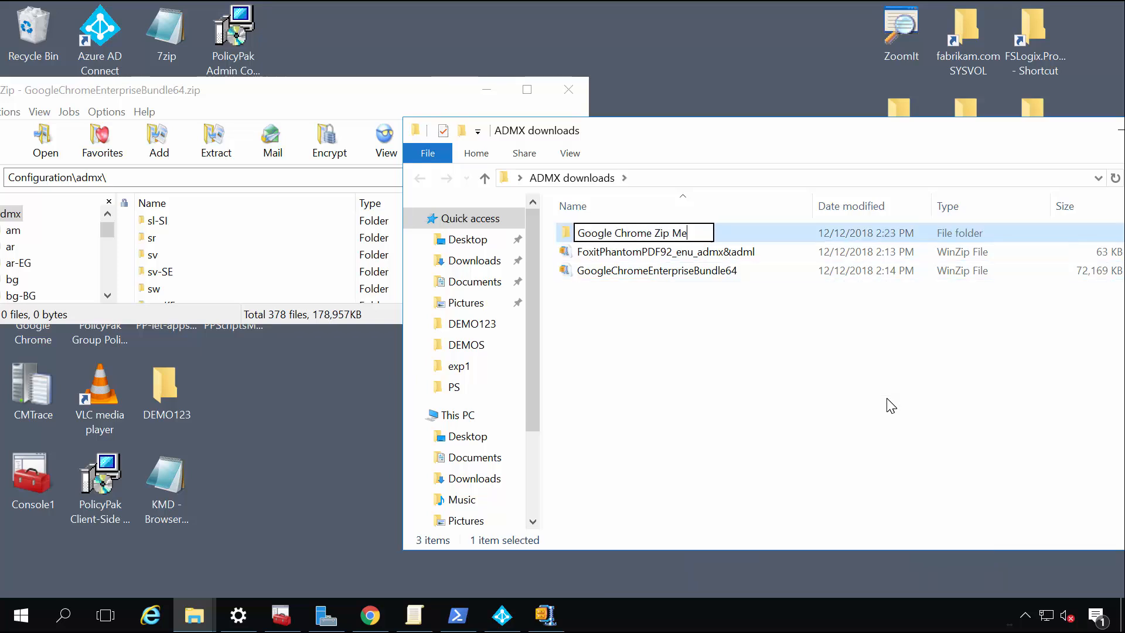
key("Return")
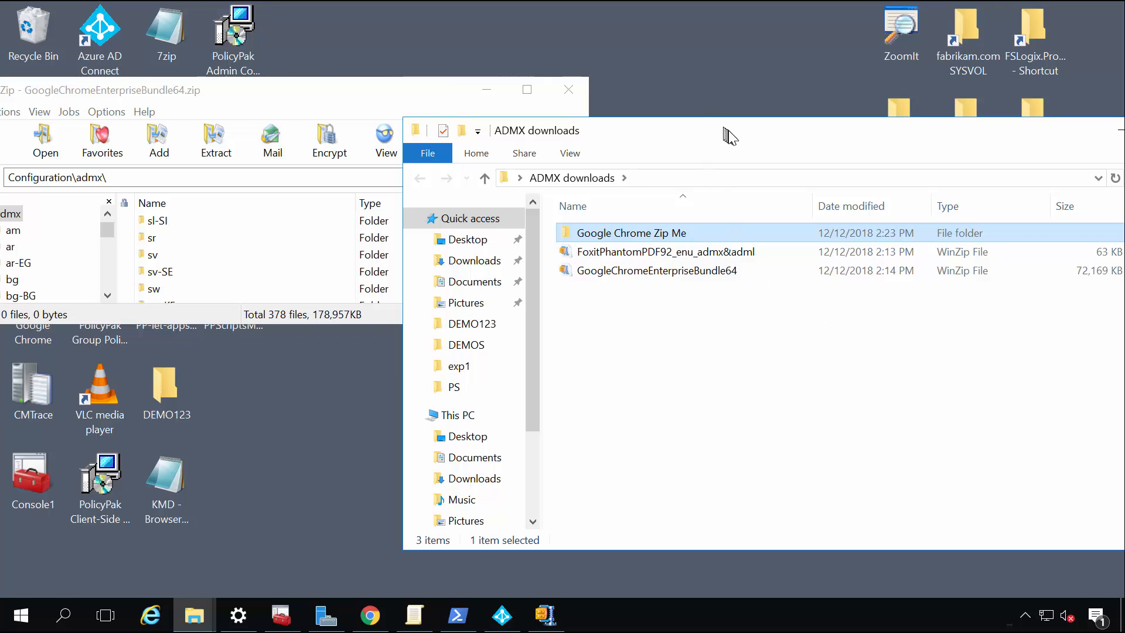
- Open the Google Chrome Zip Me folder and arrange it side by side with the WinZip archive window
left_click_drag(729, 136, 833, 146)
double_click(754, 242)
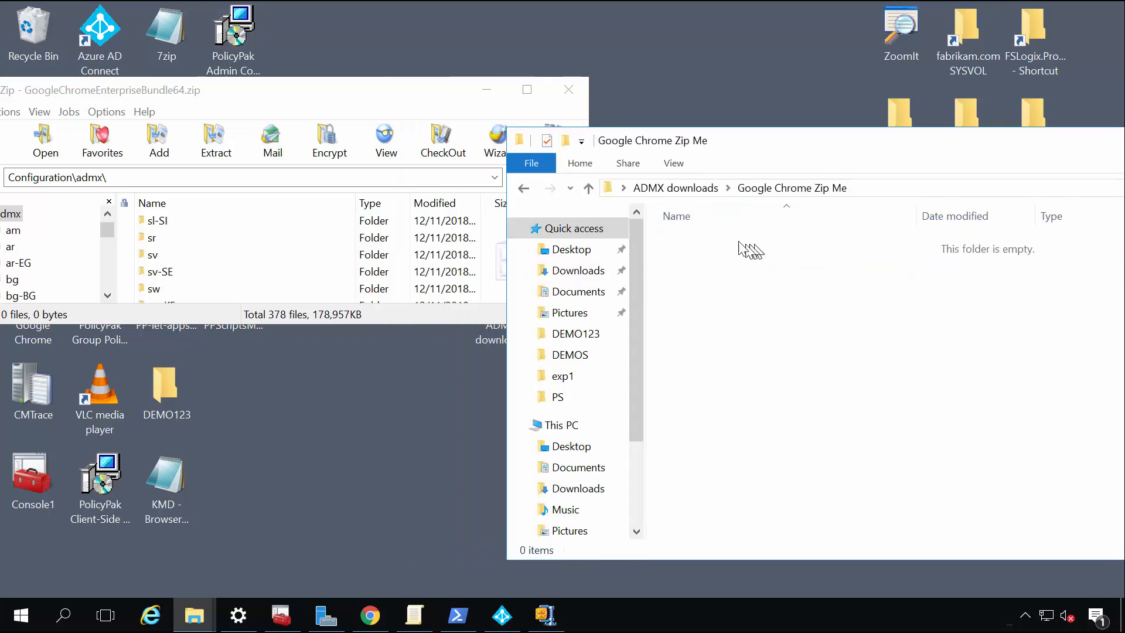
left_click_drag(306, 101, 1, 94)
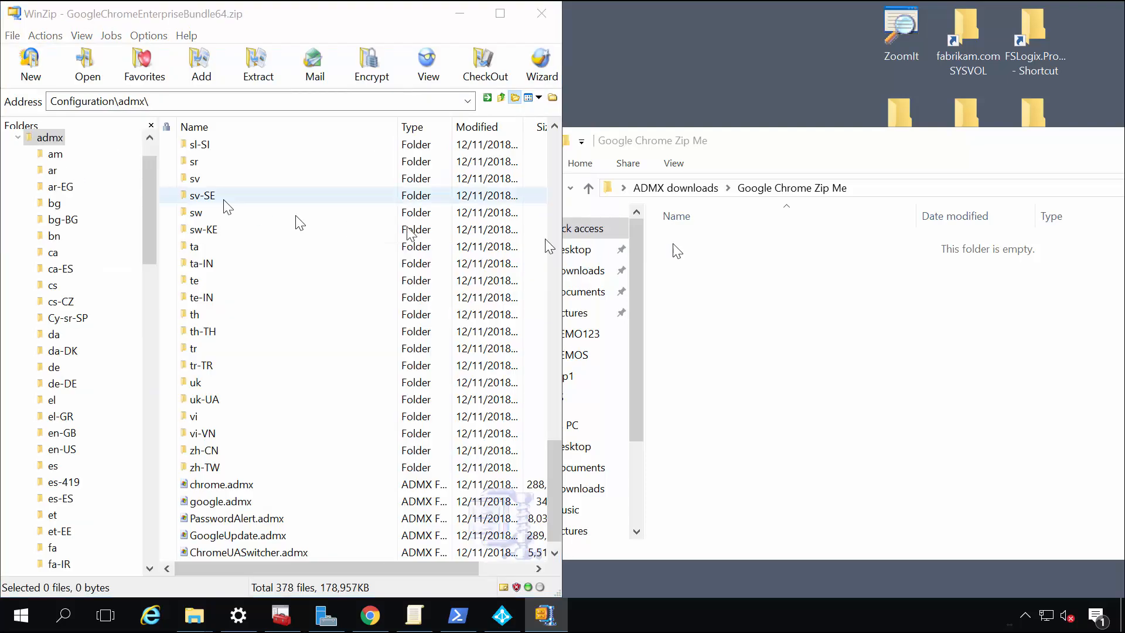
left_click(682, 198)
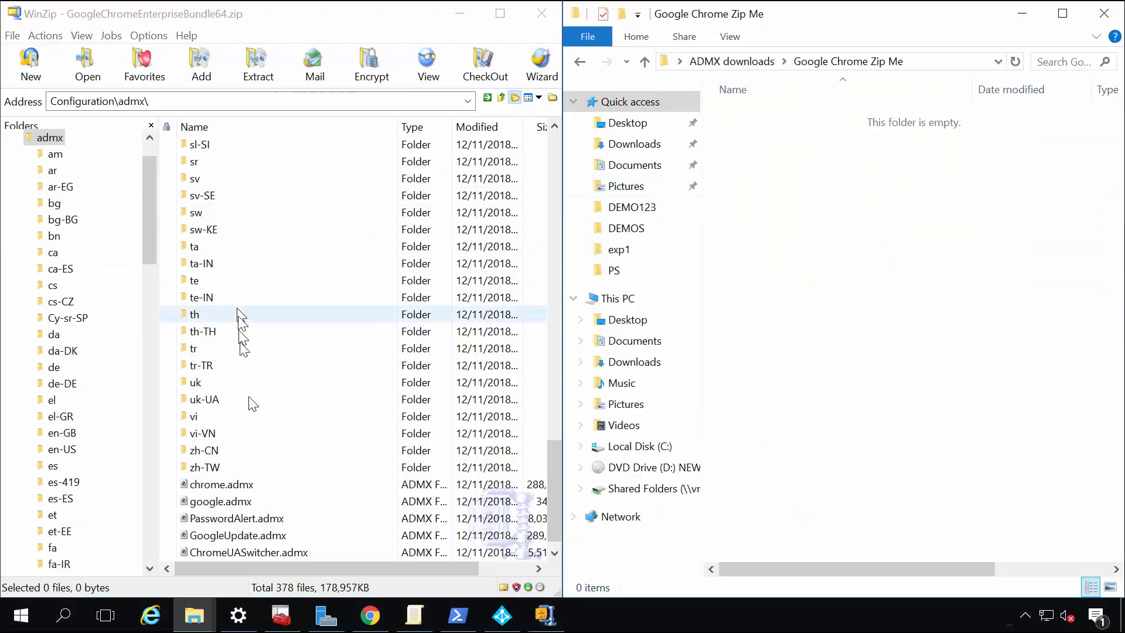
- Extract the en-US language folder from the archive's Configuration\admx into the Google Chrome Zip Me folder
scroll(254, 422, "up", 6)
scroll(264, 393, "up", 13)
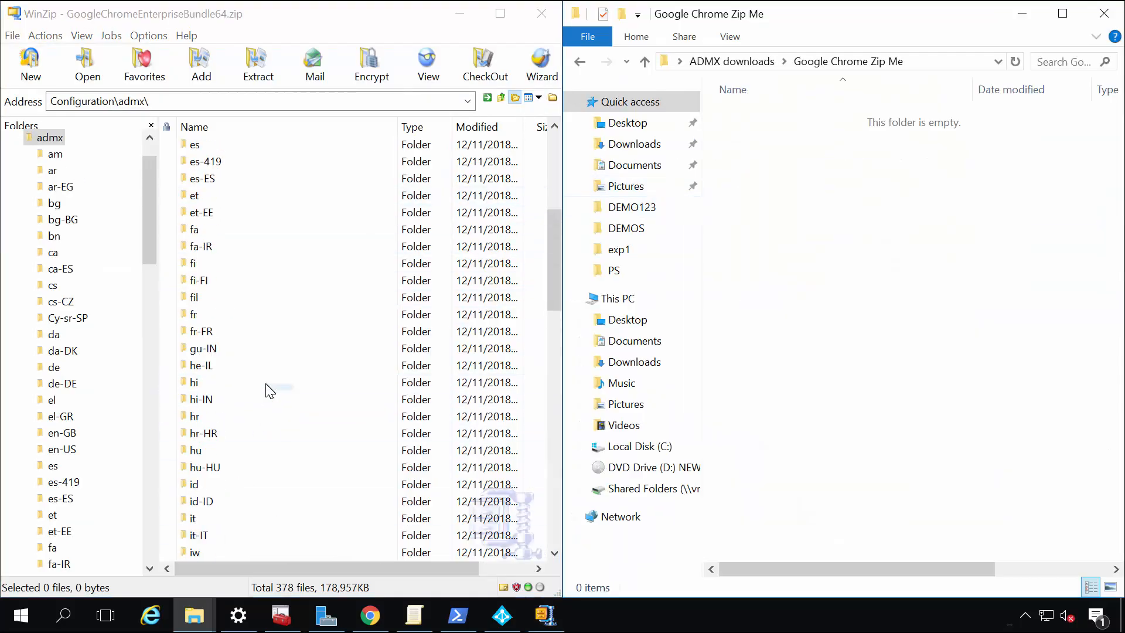
scroll(249, 328, "down", 3)
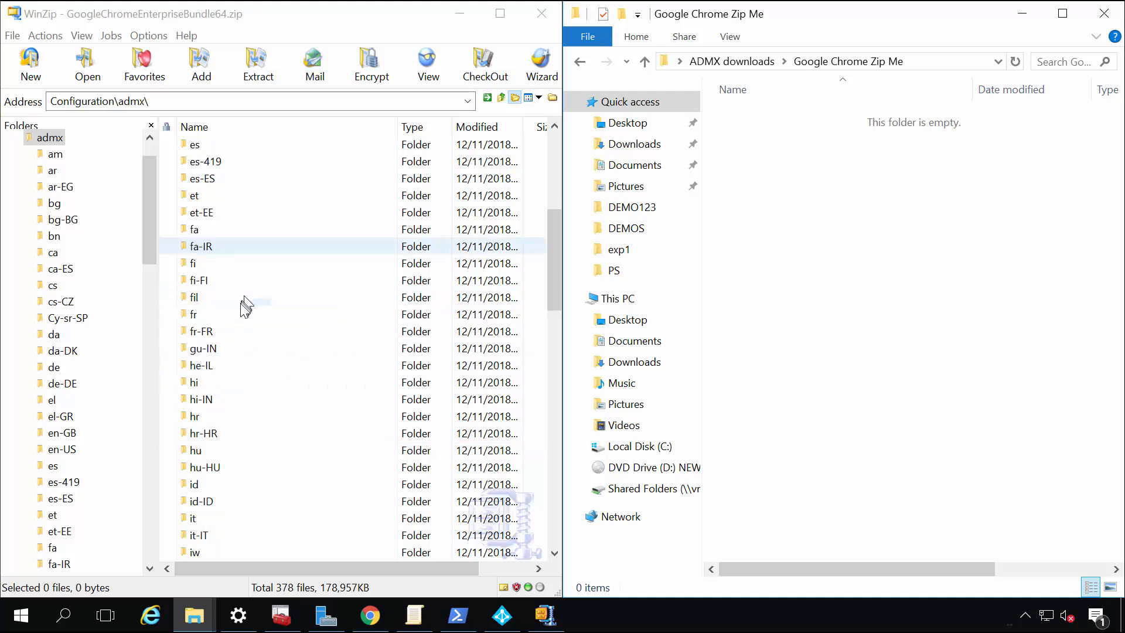
scroll(244, 311, "up", 8)
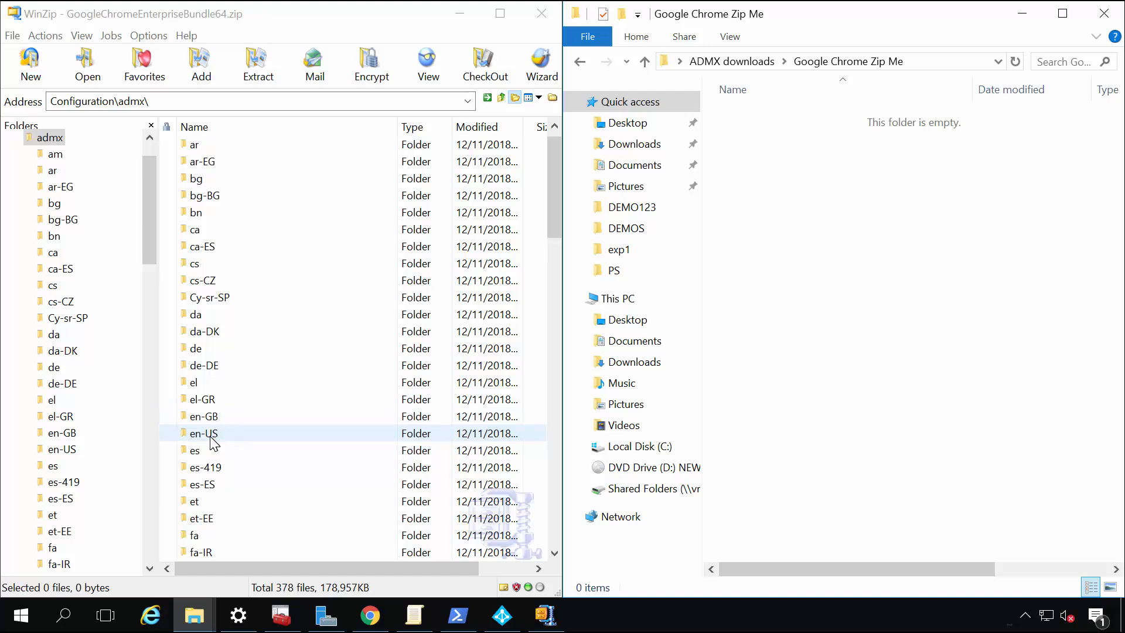
left_click_drag(217, 433, 858, 275)
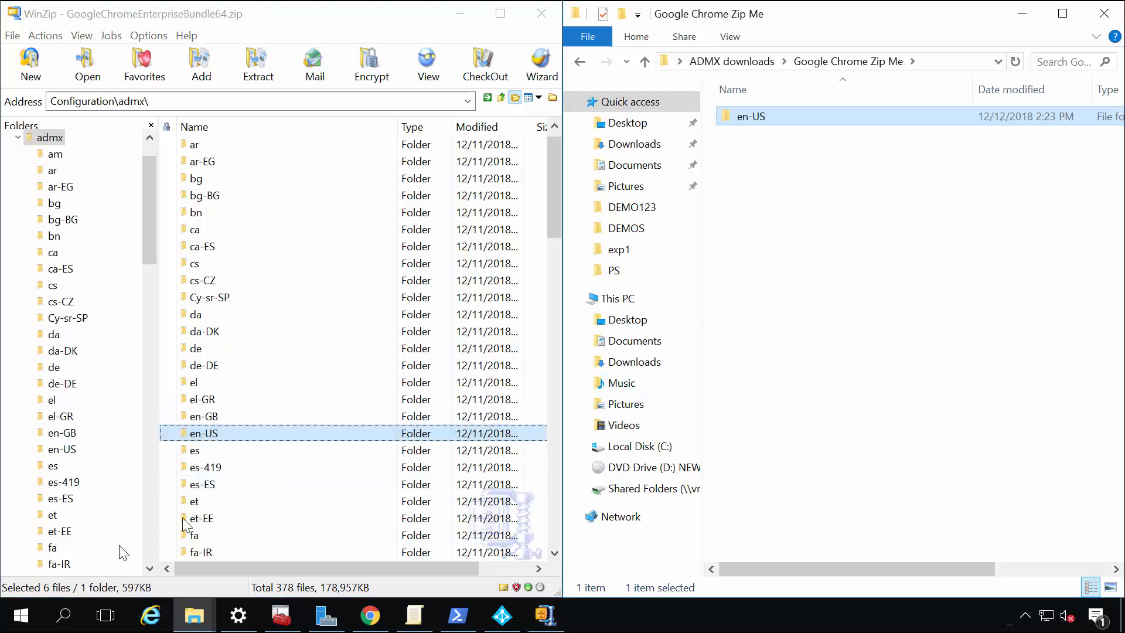
- Extract all the ADMX files, from chrome.admx through LegacyBrowserSupport.admx, into the Google Chrome Zip Me folder
scroll(253, 469, "down", 19)
scroll(253, 468, "down", 7)
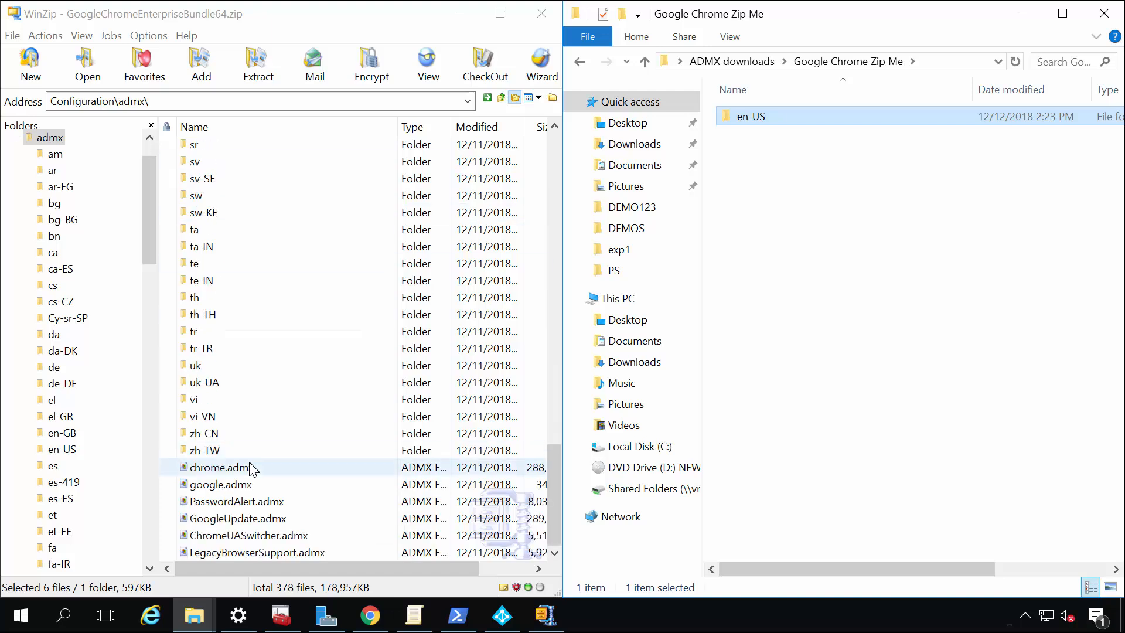
left_click(253, 469)
left_click(234, 552, "shift")
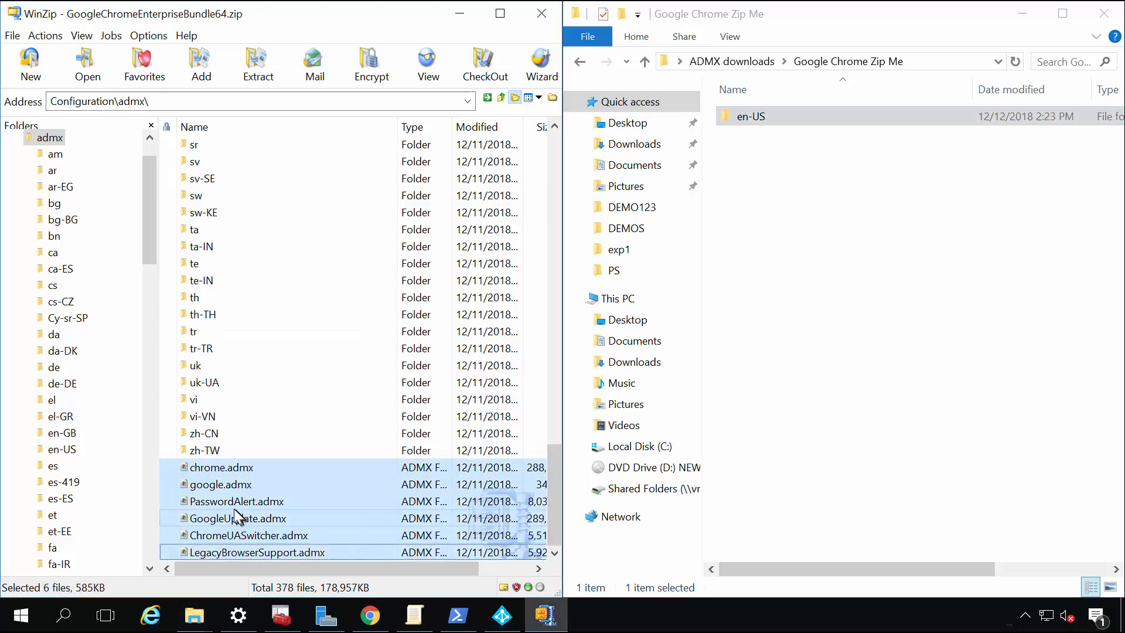
left_click_drag(237, 502, 903, 319)
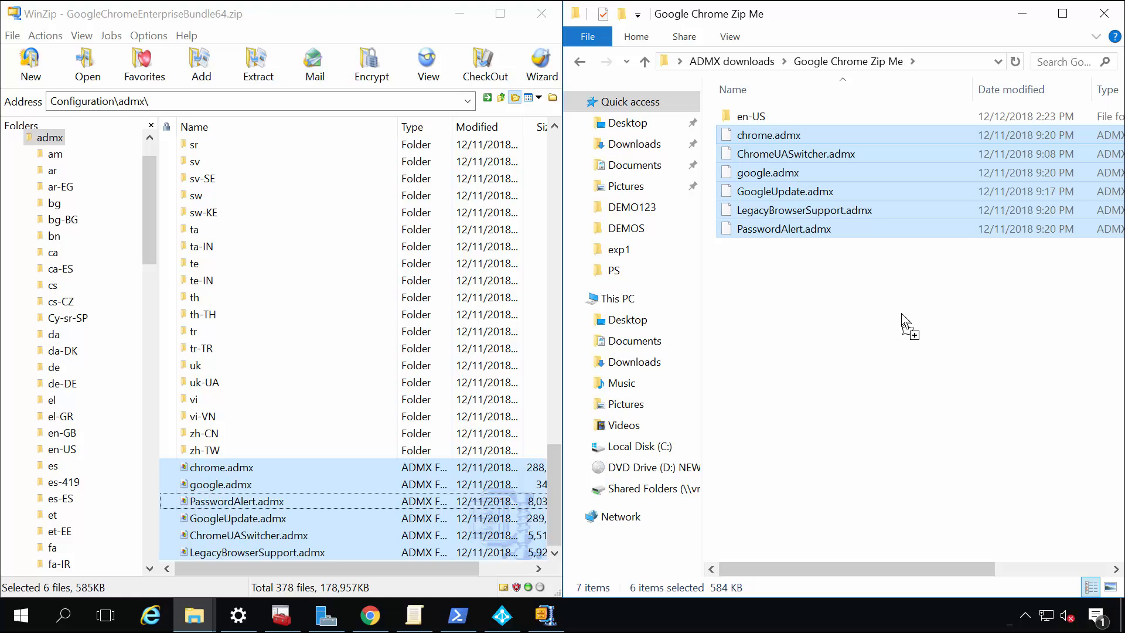
left_click(905, 321)
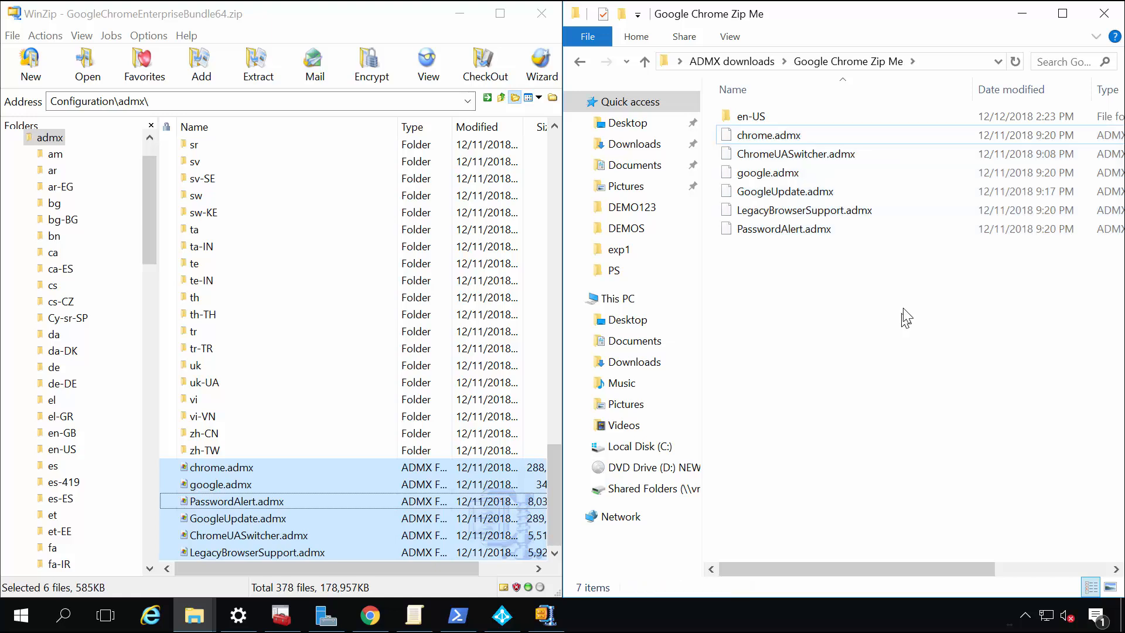
- Compress the Google Chrome Zip Me folder into Google Chrome Zip Me.zip within ADMX downloads, dismissing the WinZip update check
left_click(751, 62)
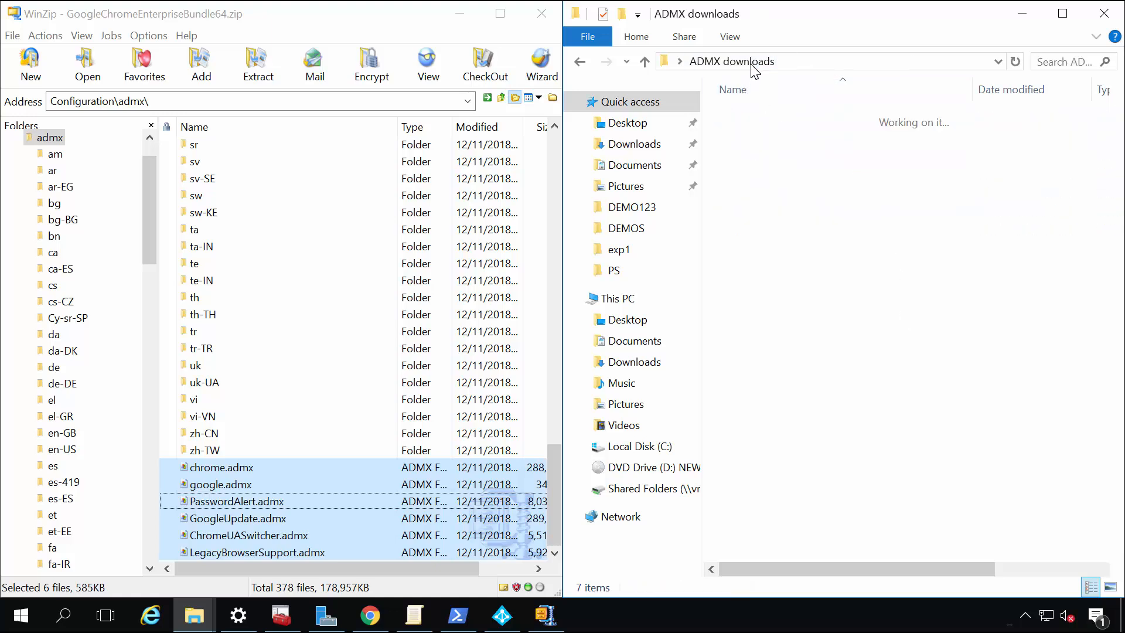
right_click(766, 117)
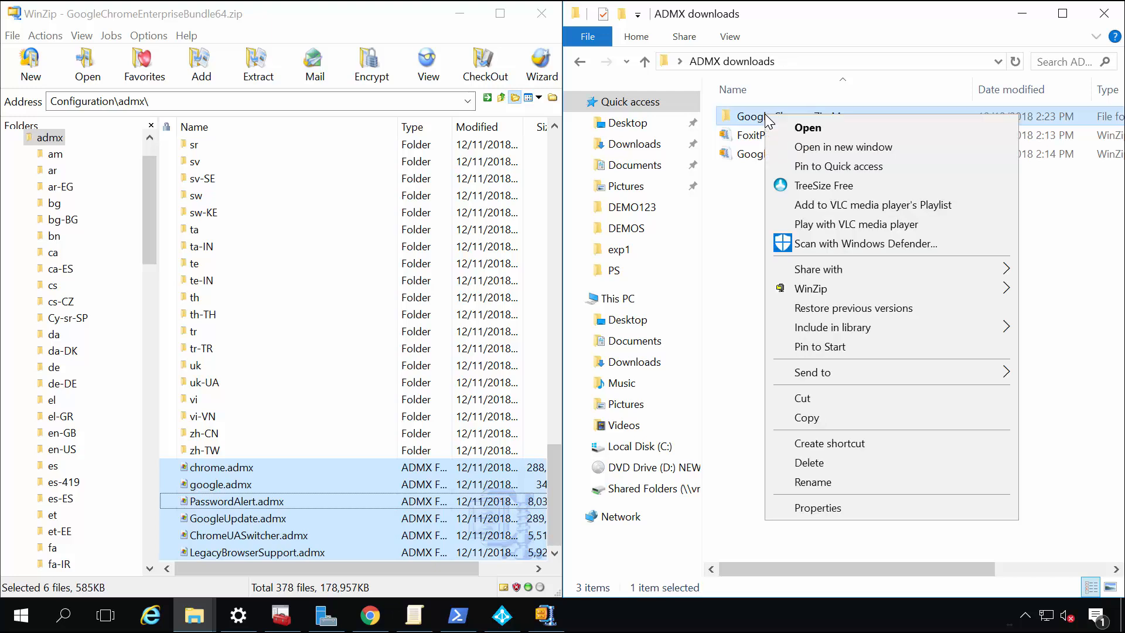
mouse_move(838, 288)
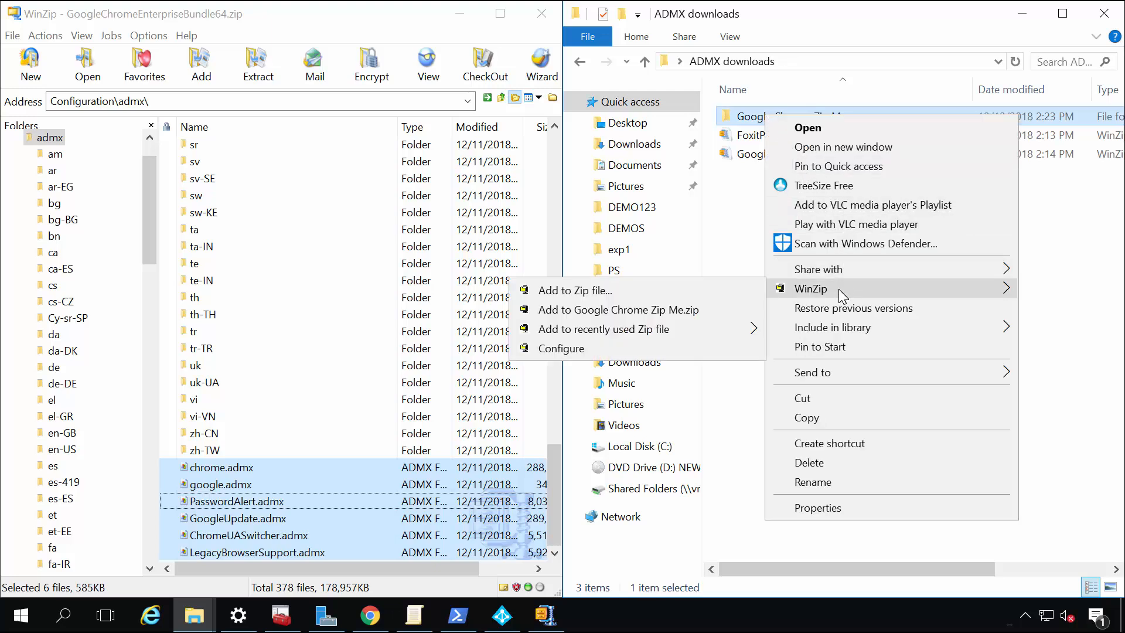
left_click(679, 312)
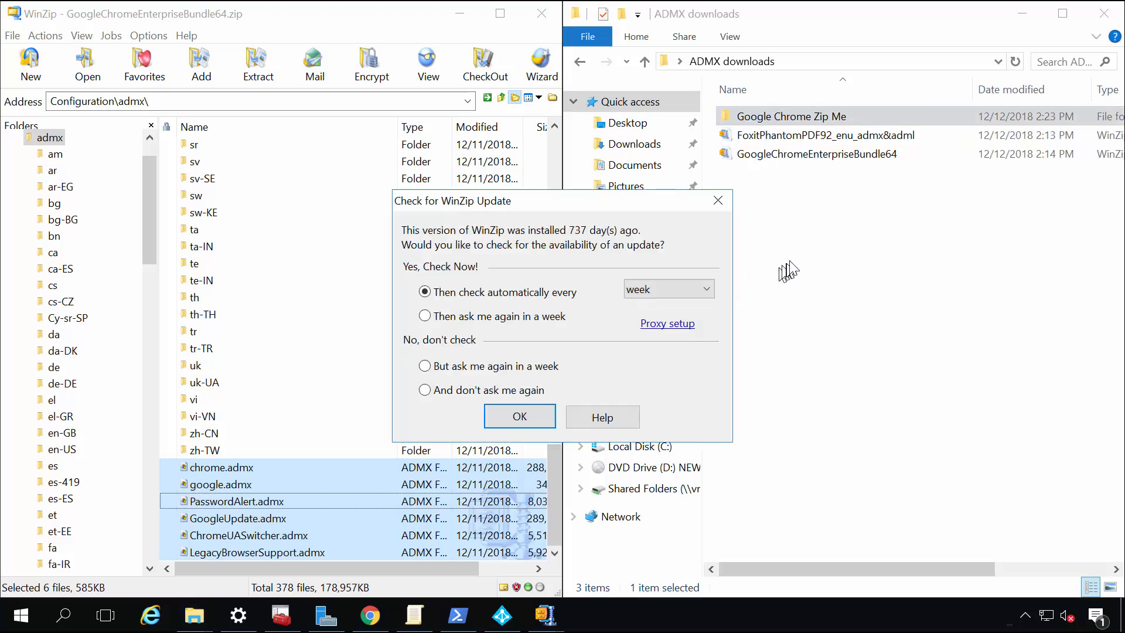
left_click(500, 413)
left_click(680, 389)
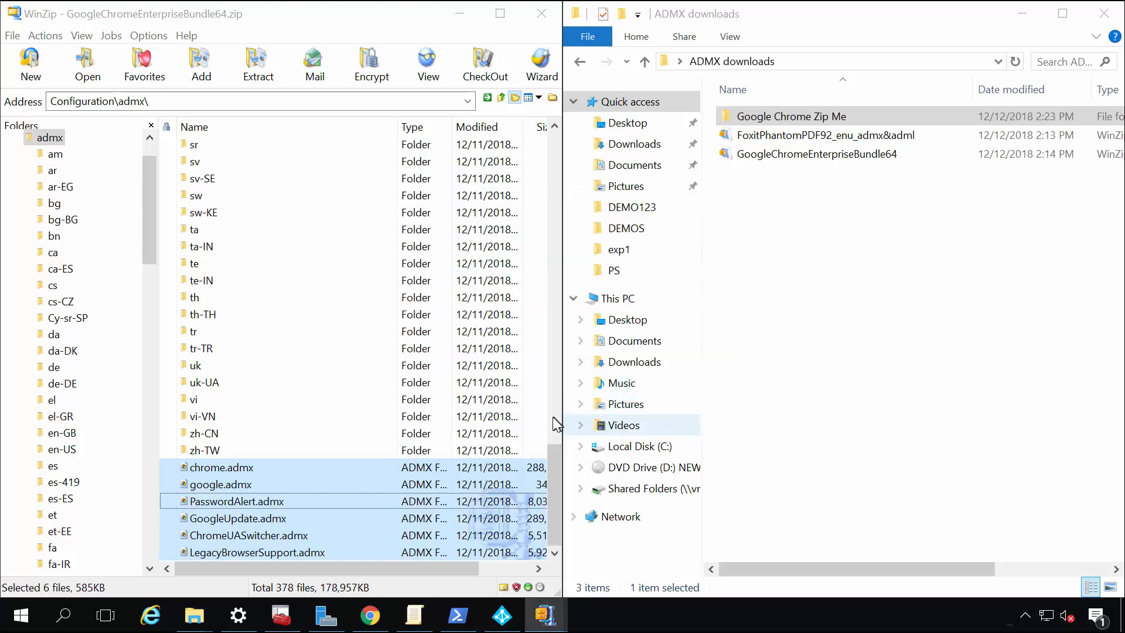
left_click(562, 454)
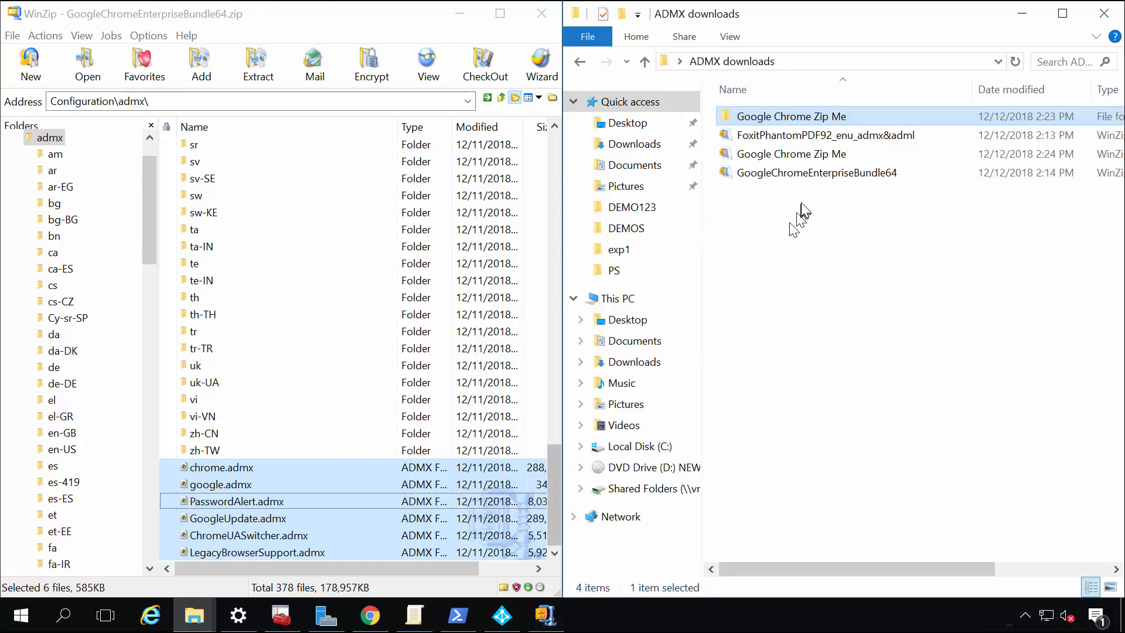
left_click(787, 154)
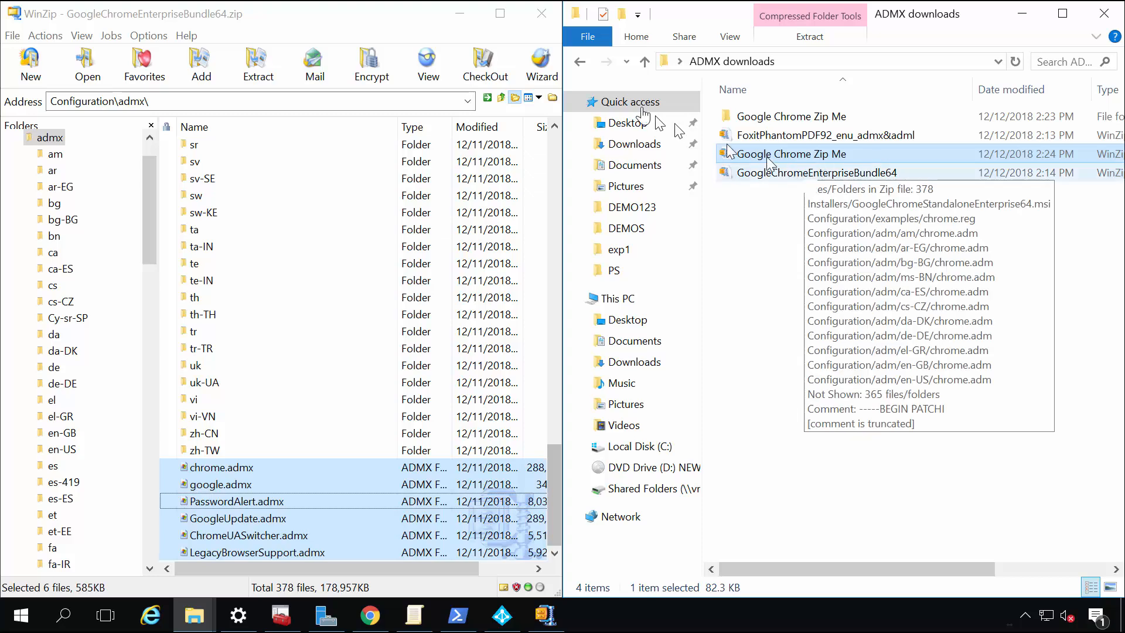
- Minimize WinZip, switch to PolicyPak Cloud in Chrome, and upload Google Chrome Zip Me.zip as ADMX files in the File Box
left_click(456, 18)
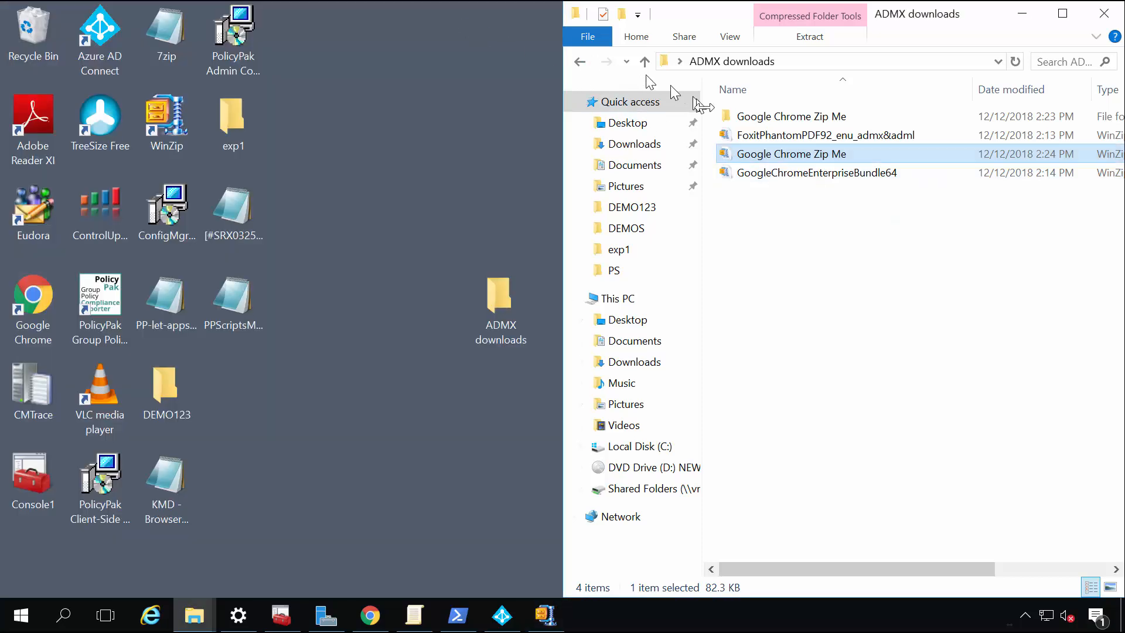
left_click(355, 616)
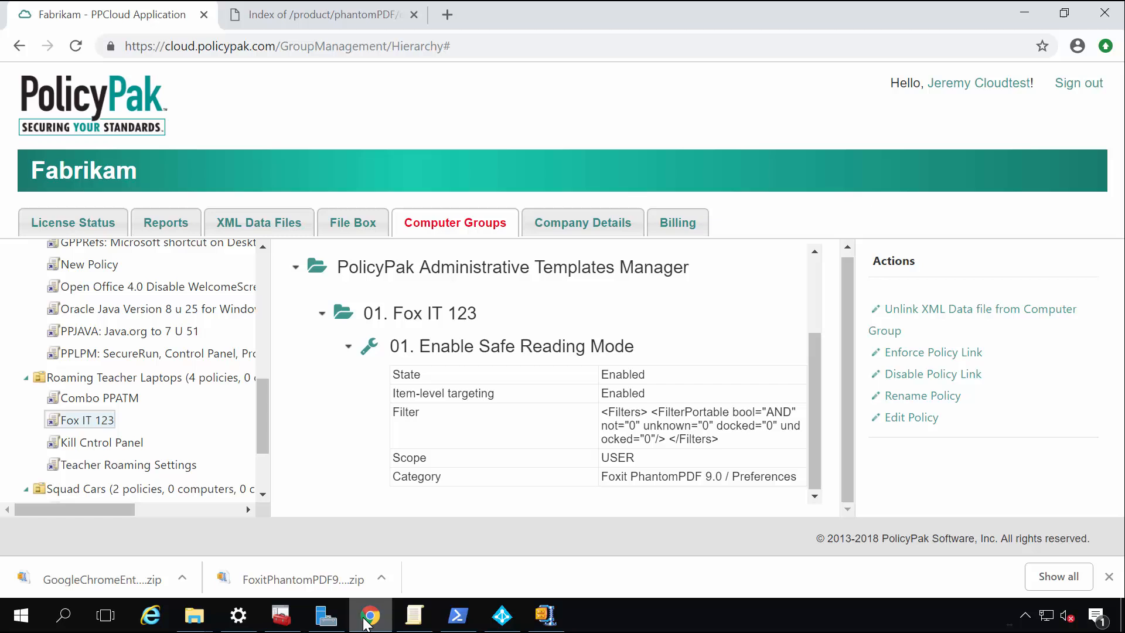
left_click(360, 232)
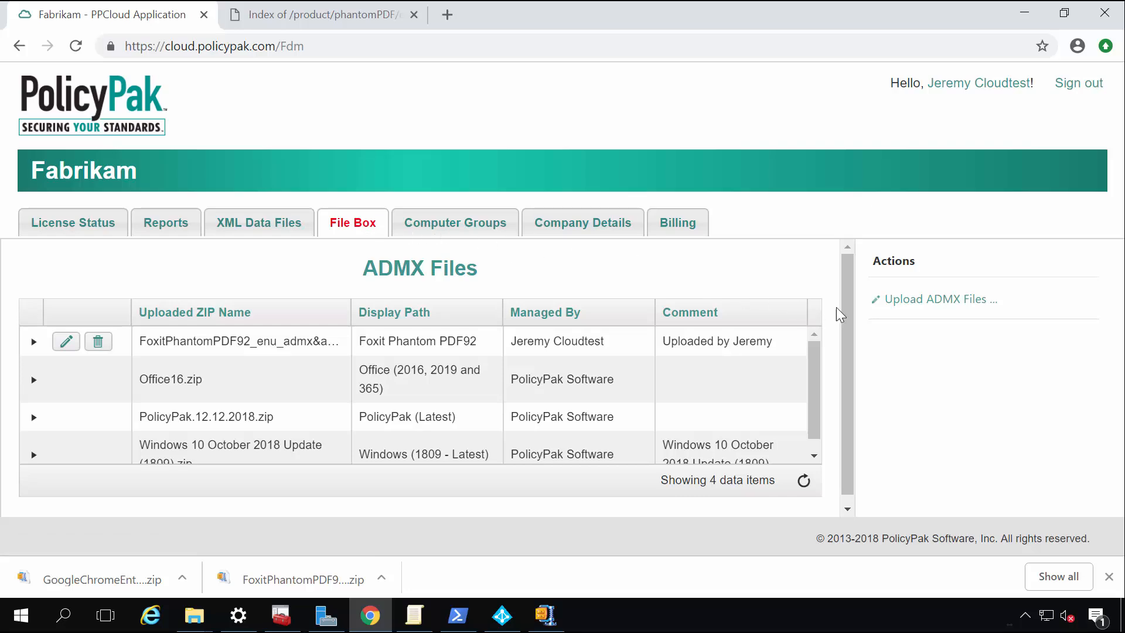
left_click(944, 301)
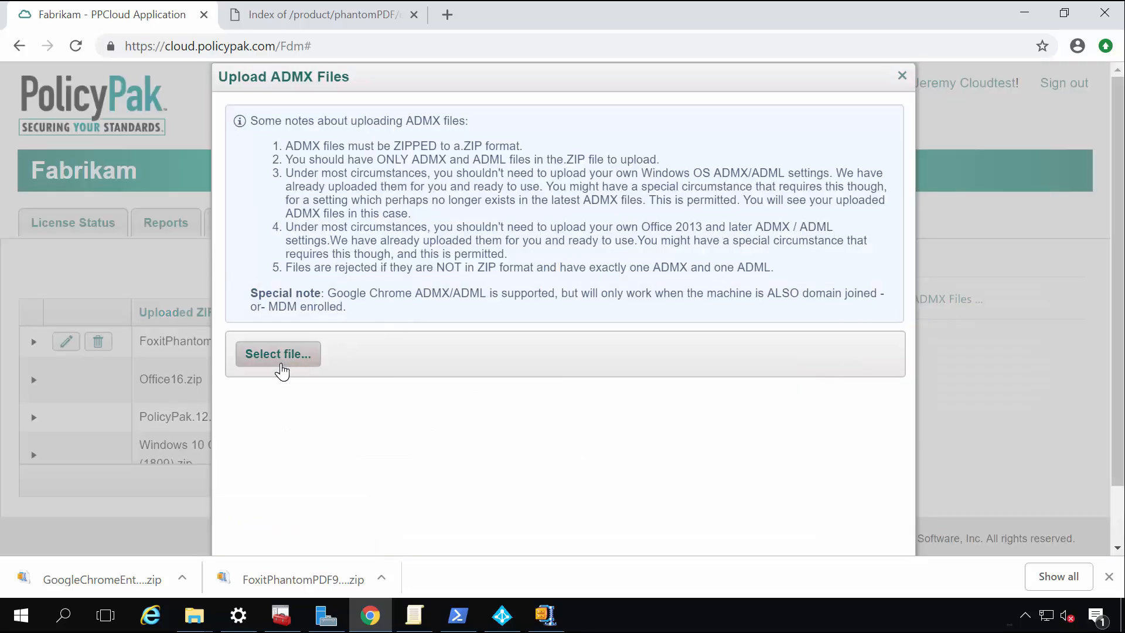
left_click(277, 358)
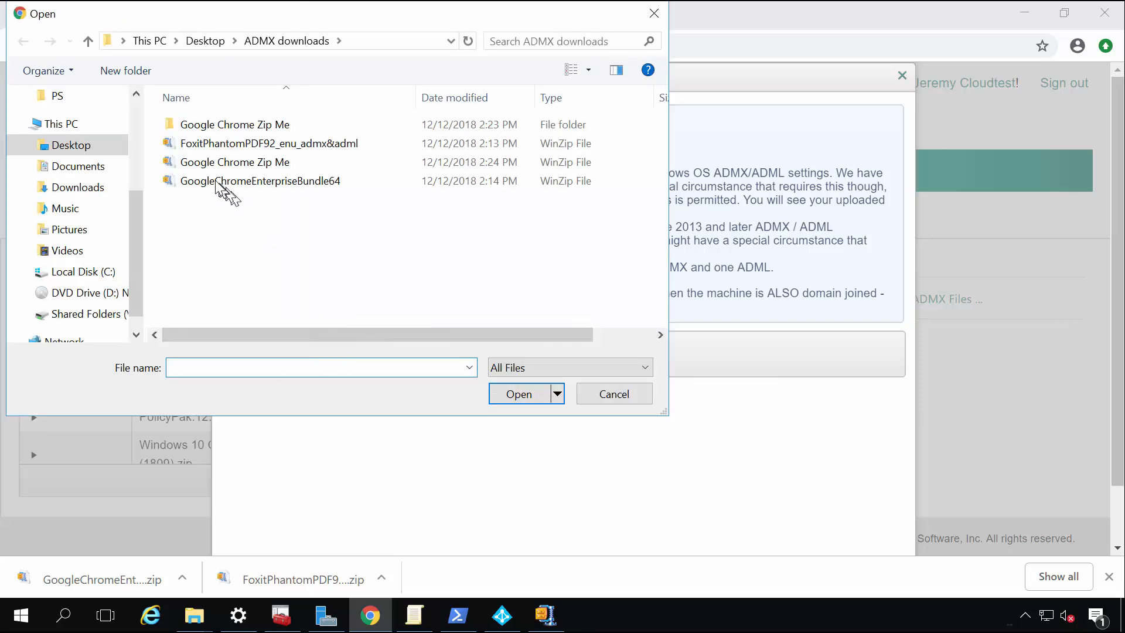
double_click(200, 164)
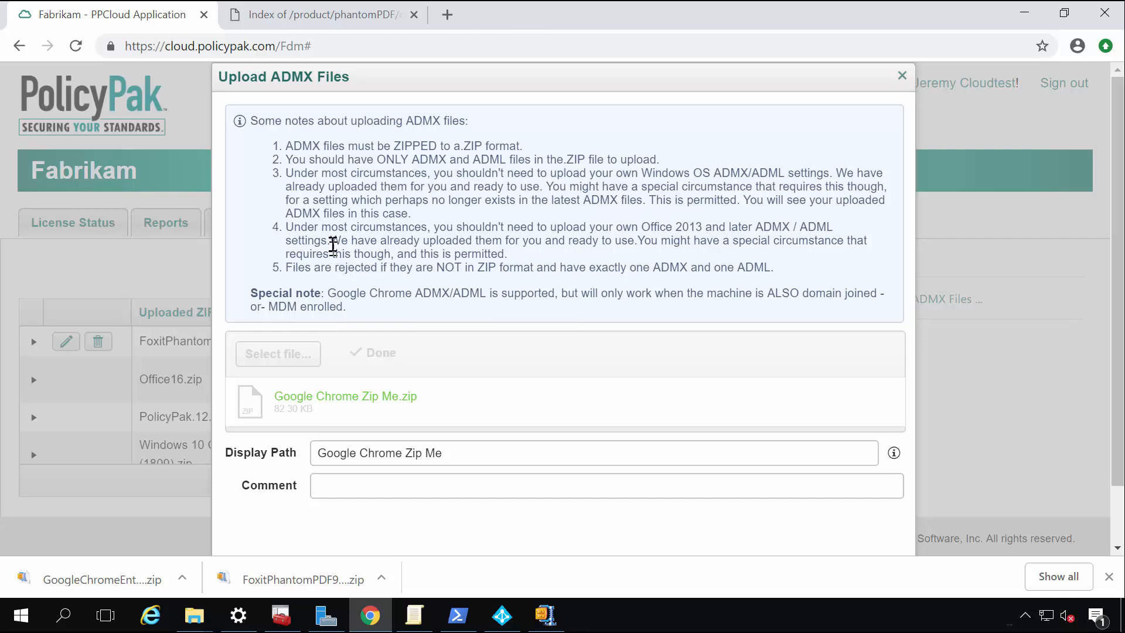
- Enter the upload comment "Chrome ADMX uploaded by" followed by the uploader's first name
left_click(404, 486)
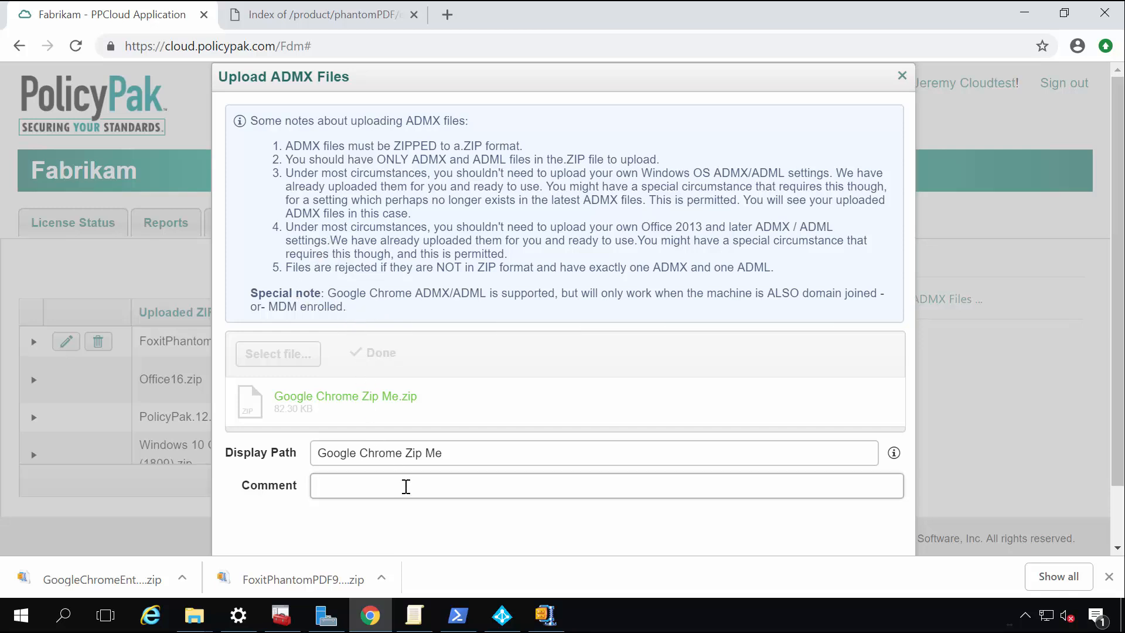
type("Chrome ADMX Uploaded by")
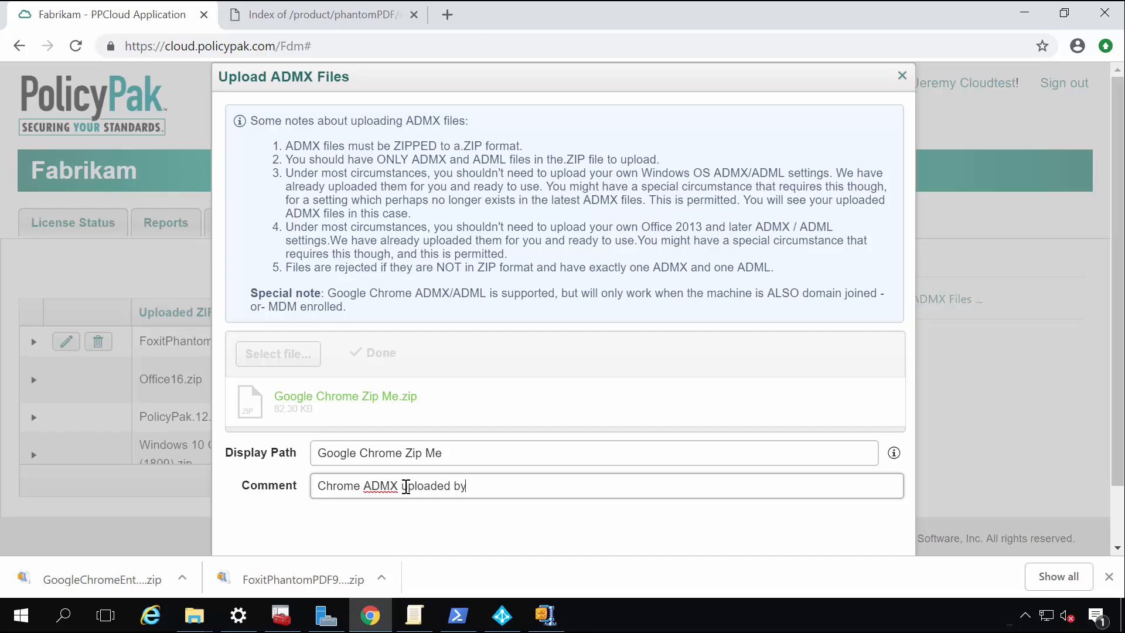
type(" Jeremy")
- Shorten the upload's display path to Google Chrome and save the ADMX upload
key("shift+Tab")
key("End")
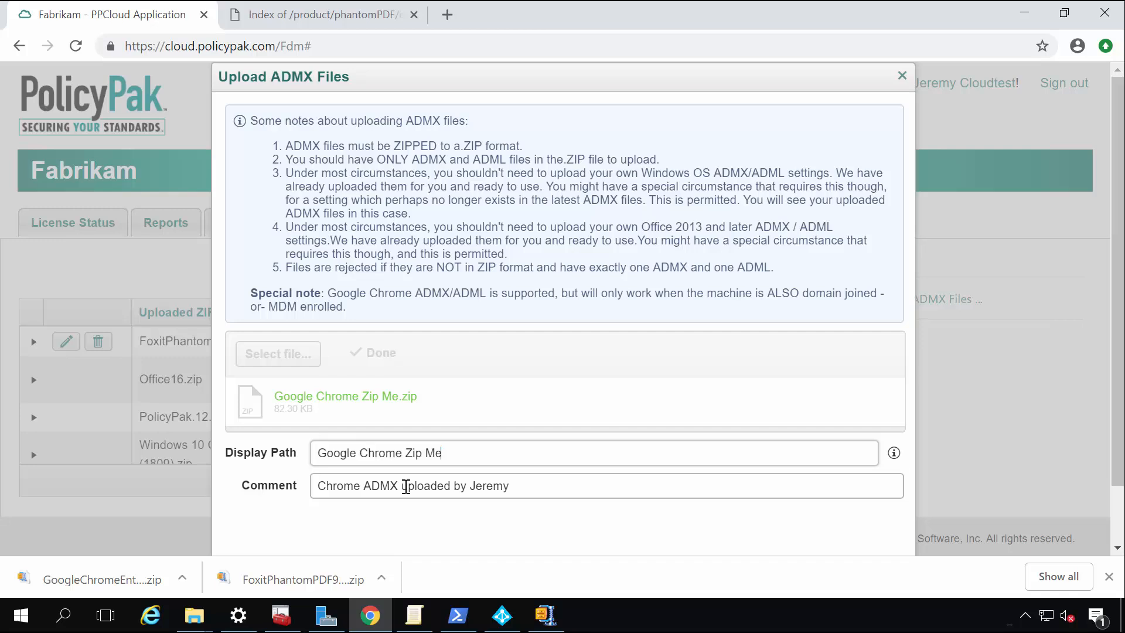
key("ctrl+shift+Left")
key("ctrl+shift+Left")
key("ctrl+shift+Left")
key("ctrl+shift+Right")
key("BackSpace")
scroll(443, 468, "down", 2)
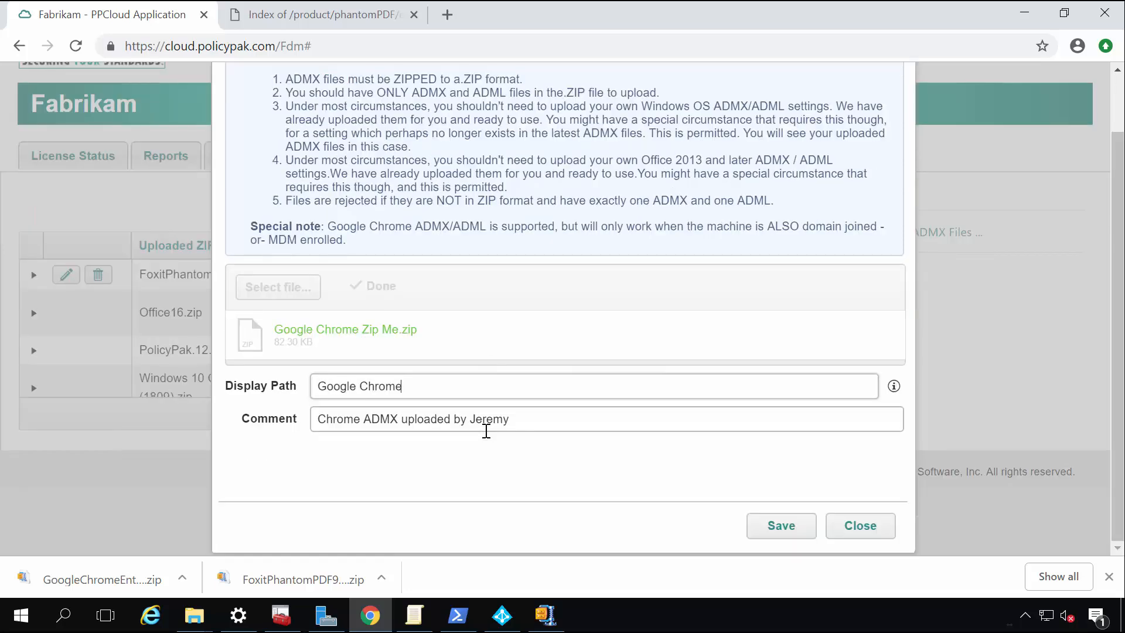
left_click(797, 530)
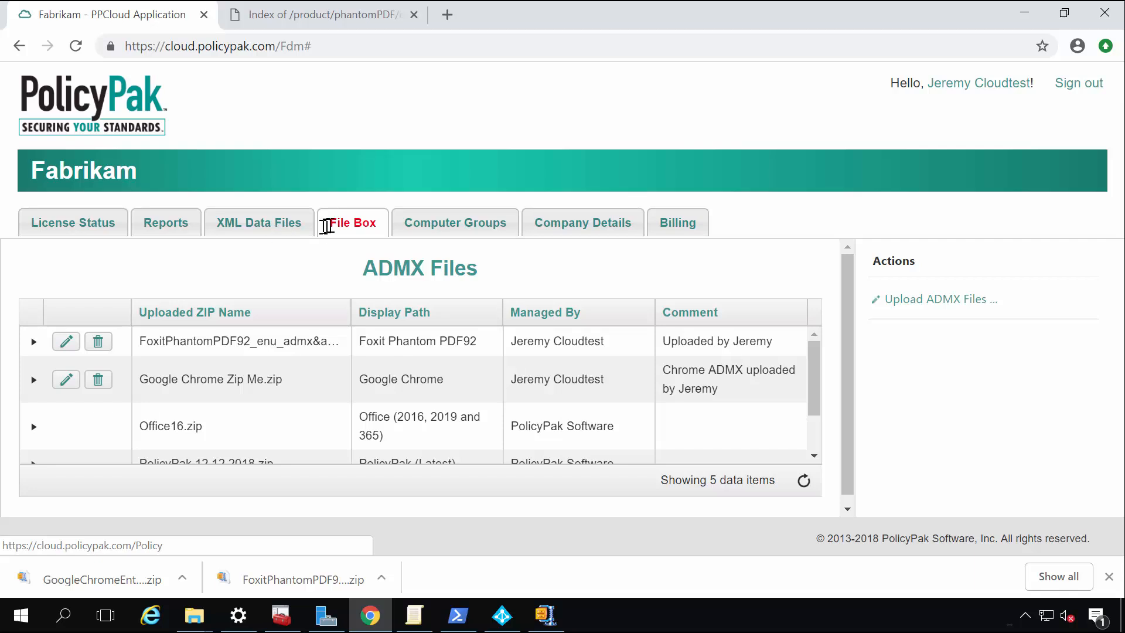
- Create and link a new Administrative Template Manager policy in the Roaming Teacher Laptops computer group
left_click(421, 229)
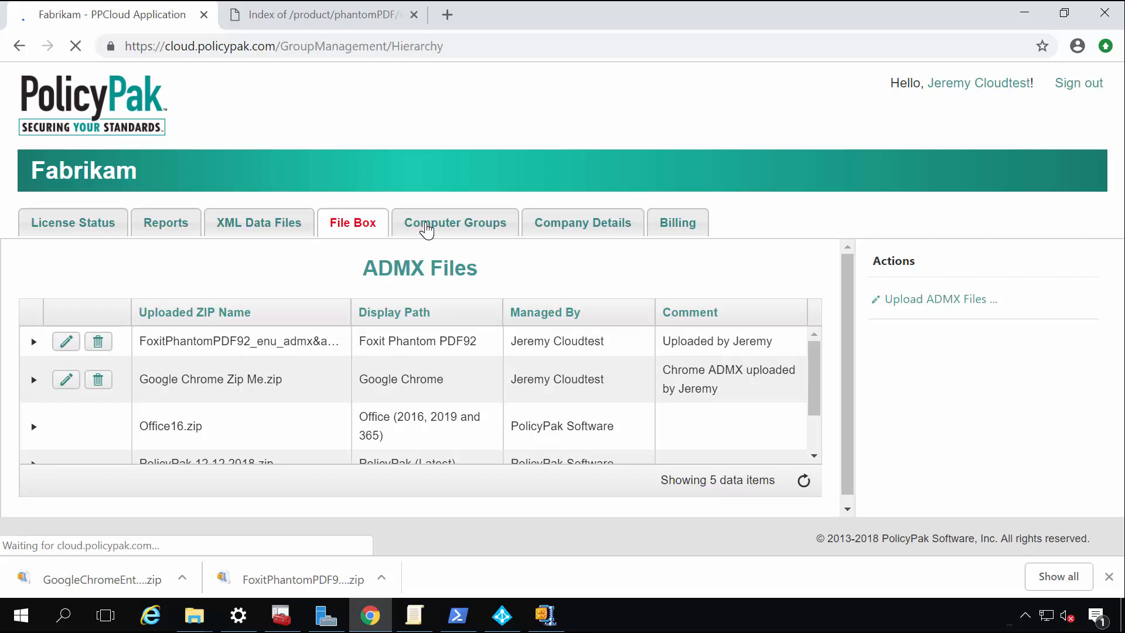
scroll(105, 419, "down", 5)
scroll(104, 418, "down", 2)
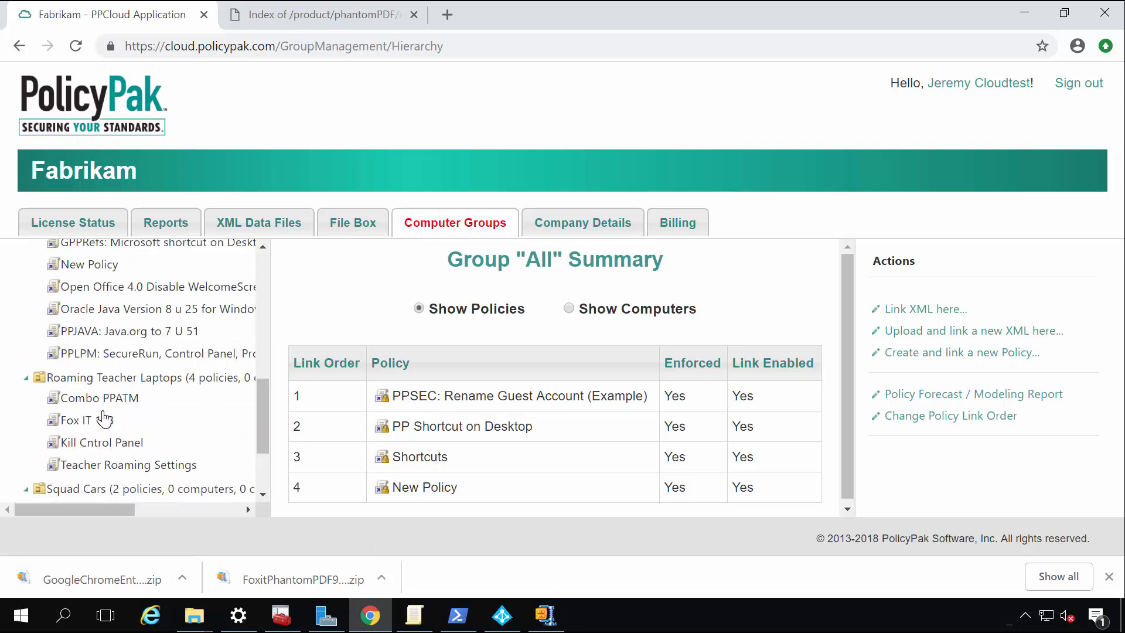
left_click(112, 382)
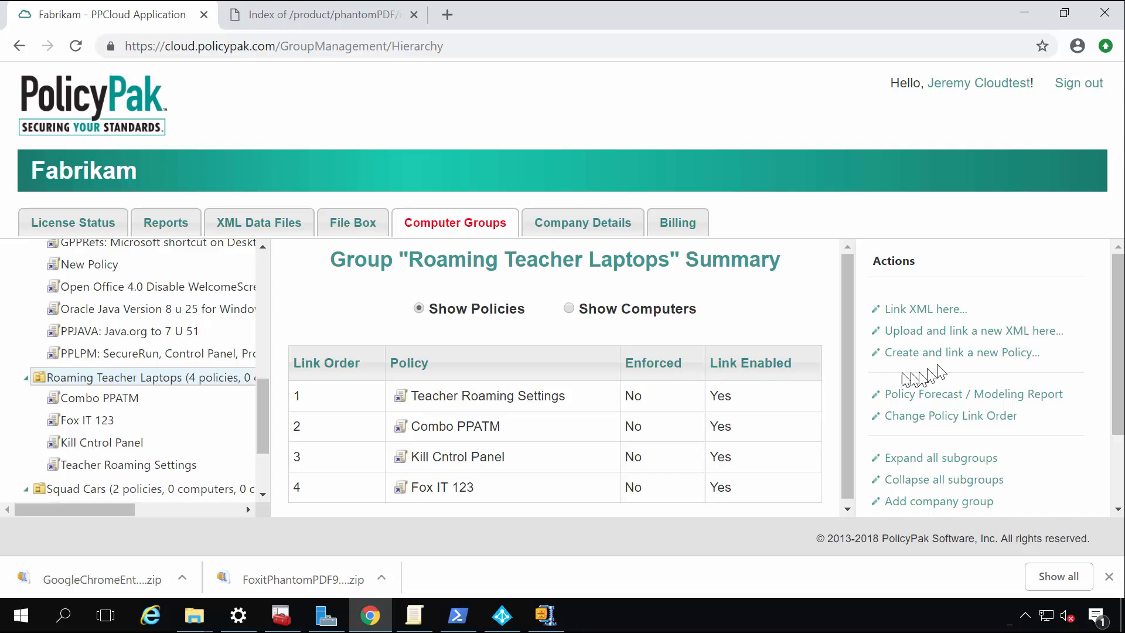
left_click(956, 354)
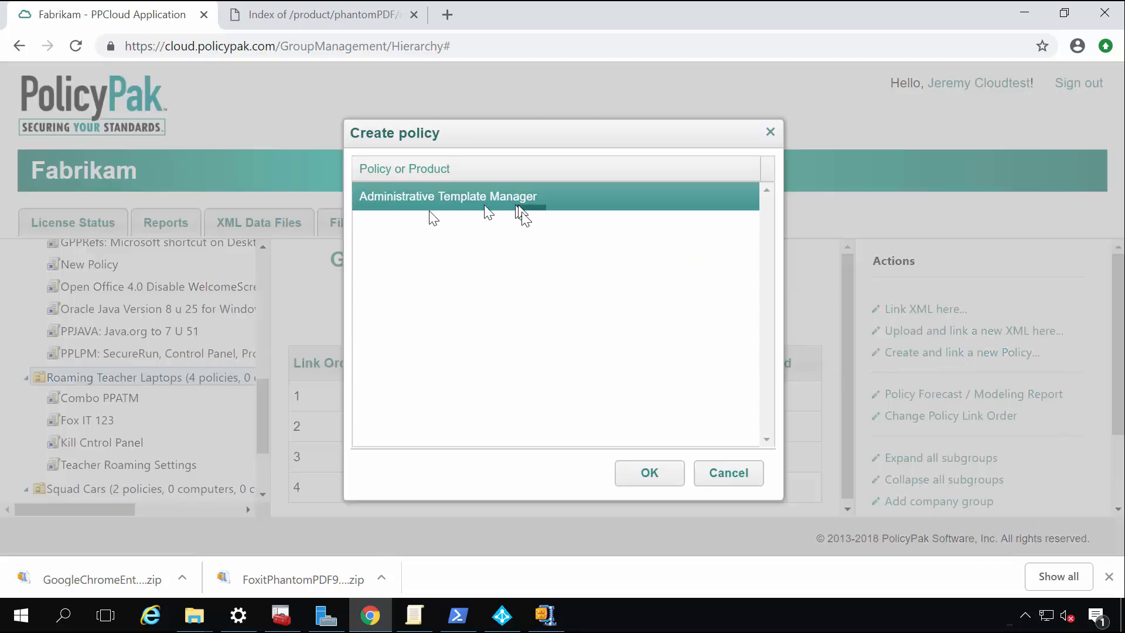
left_click(642, 479)
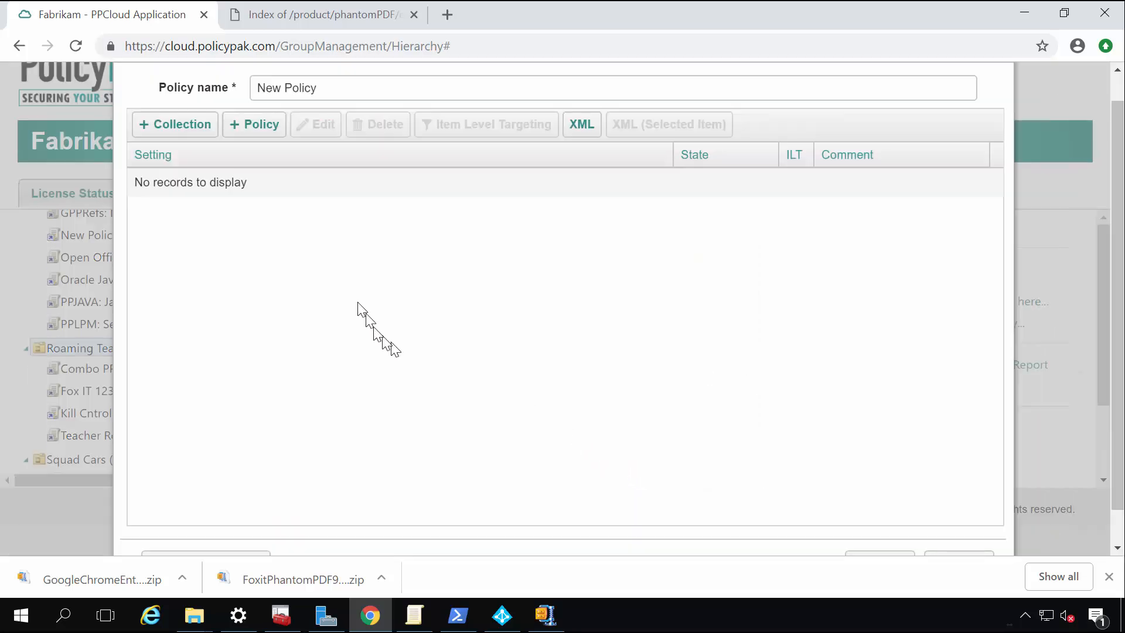
- Name the new policy Chrome Settings ADMX
left_click_drag(334, 94, 253, 89)
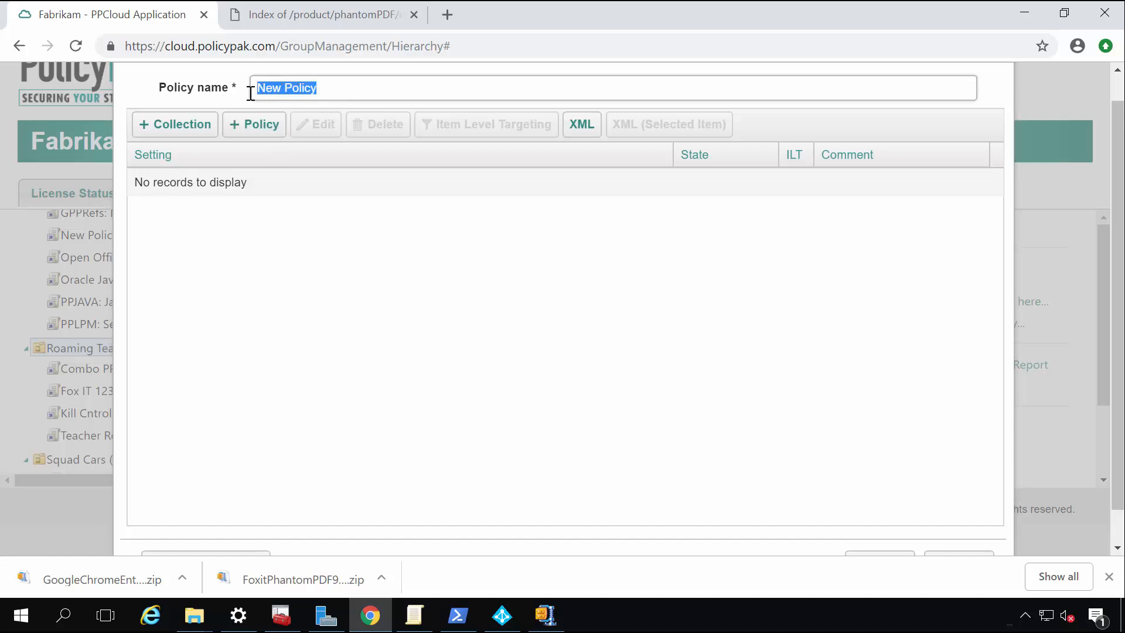
type("XCh")
type("Chroim")
type(" Settnigs ADMX")
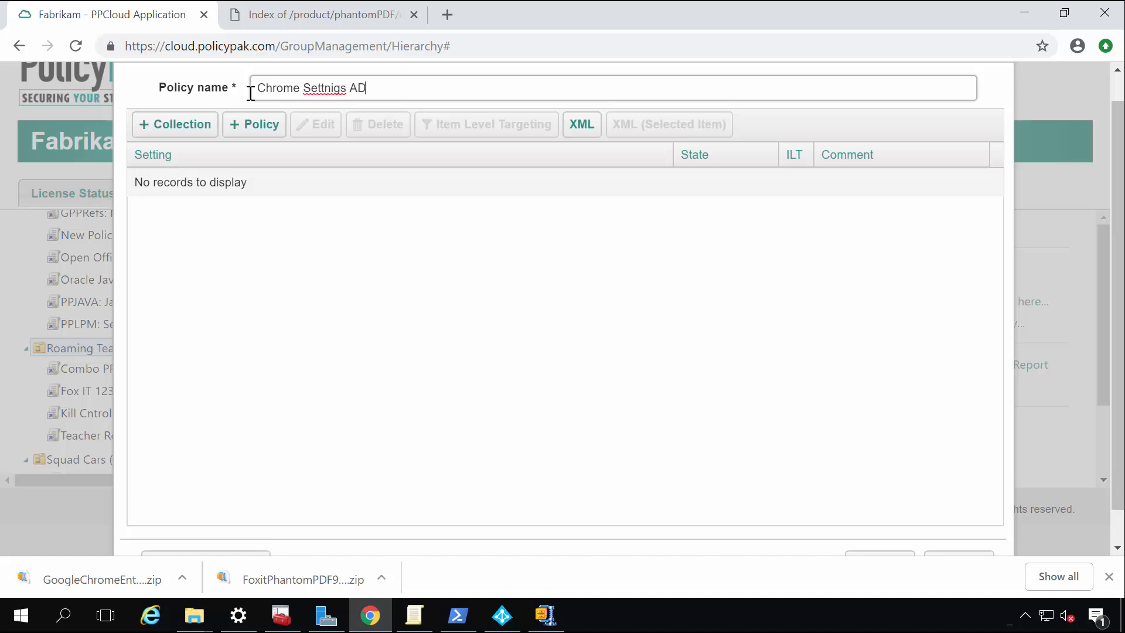
key("ctrl+shift+Left")
key("ctrl+shift+Left")
type("Settings ADMX")
- Start adding a policy setting and expand the uploaded Google Chrome templates down to Google / Google Chrome
left_click(264, 125)
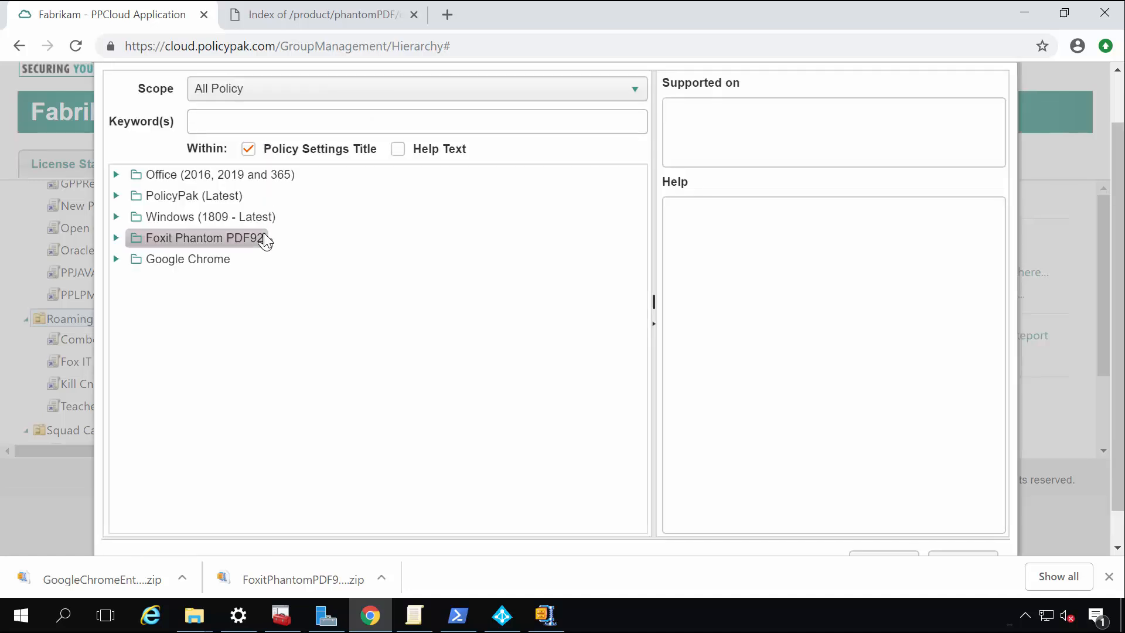
left_click(117, 260)
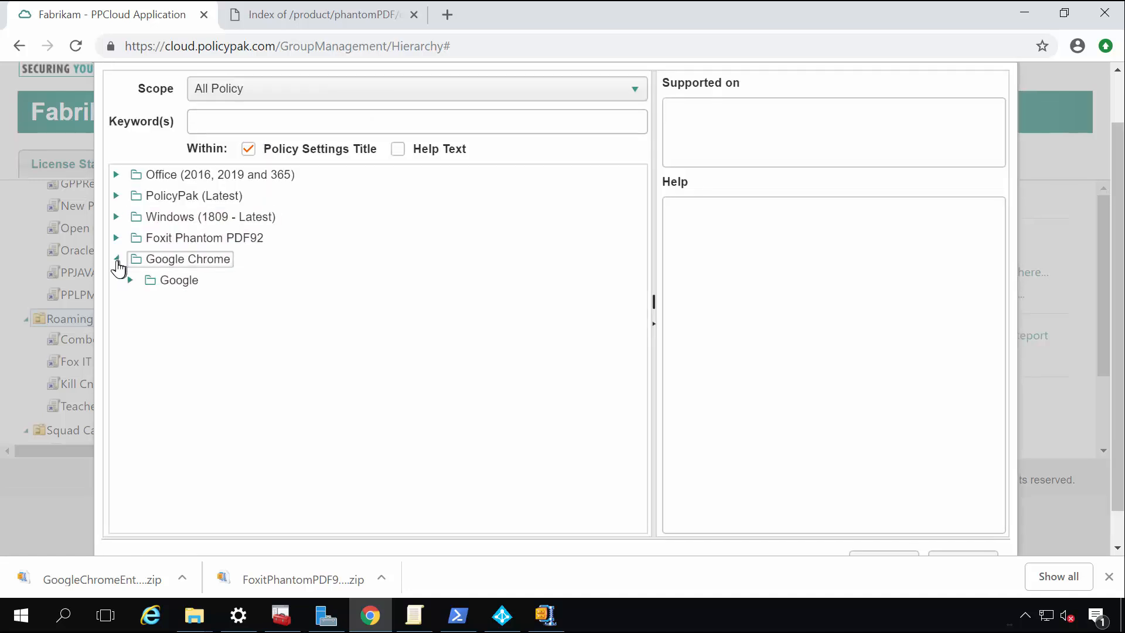
left_click(131, 280)
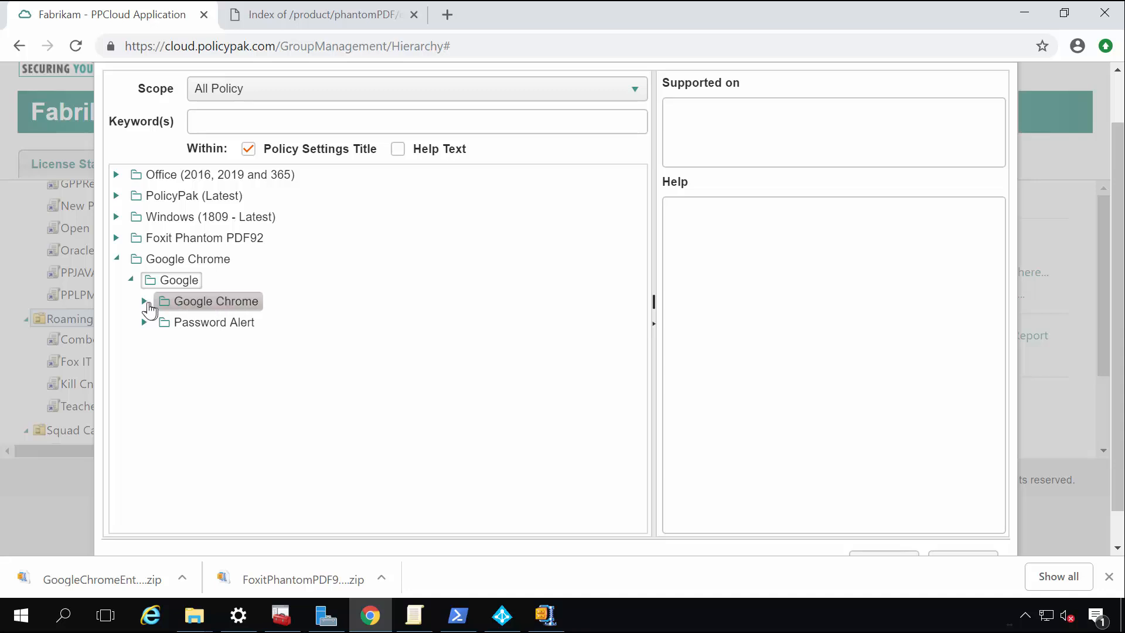
left_click(148, 301)
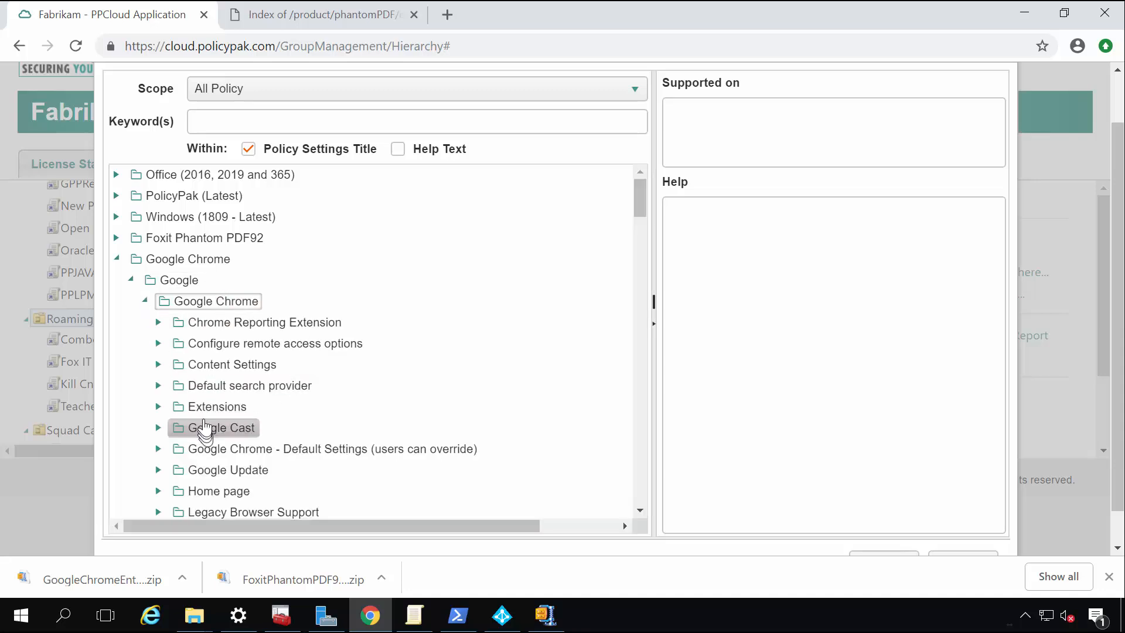
- Examine the Chrome settings under Content Settings, Google Cast, Default Settings and Native Messaging, including the help for the native messaging whitelist
double_click(226, 364)
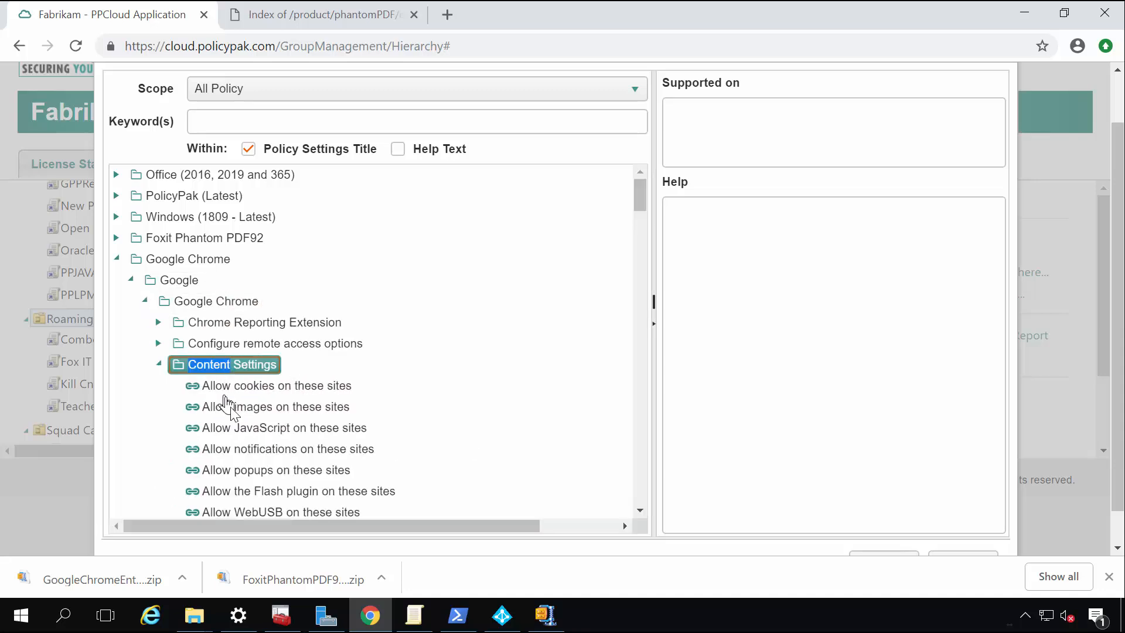
scroll(240, 410, "down", 3)
scroll(252, 421, "up", 1)
scroll(251, 381, "up", 2)
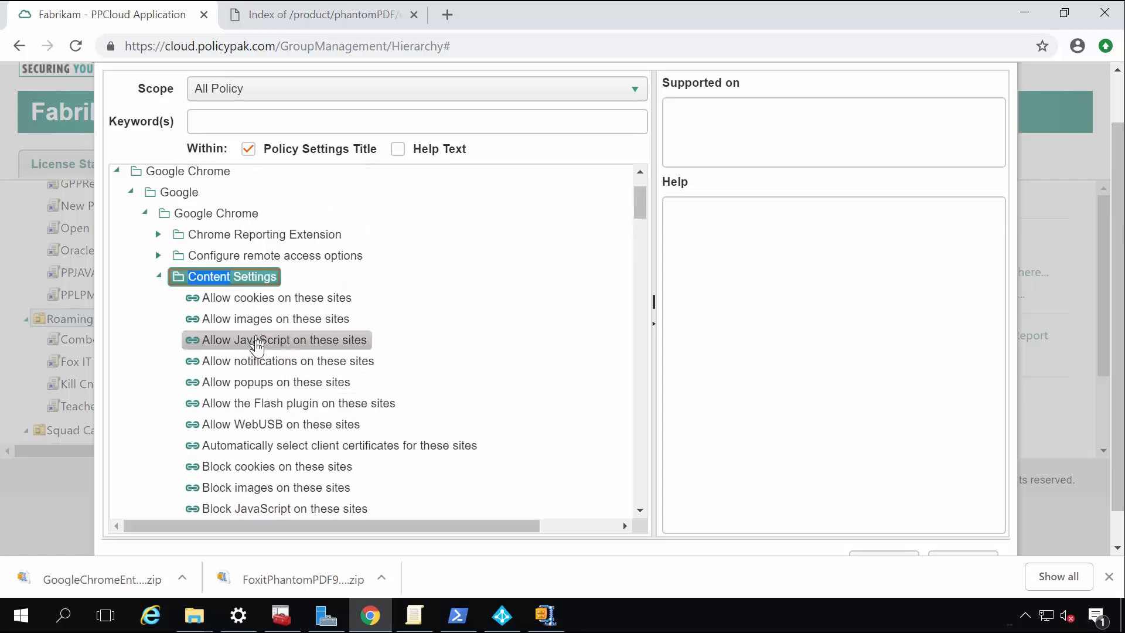
scroll(264, 350, "down", 5)
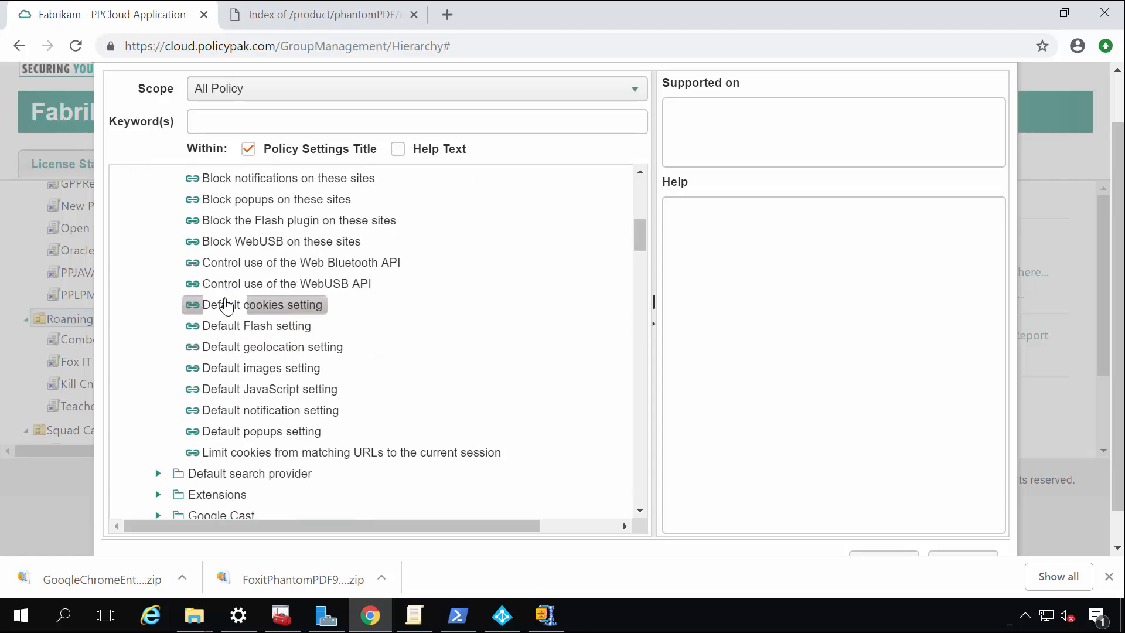
scroll(226, 358, "down", 3)
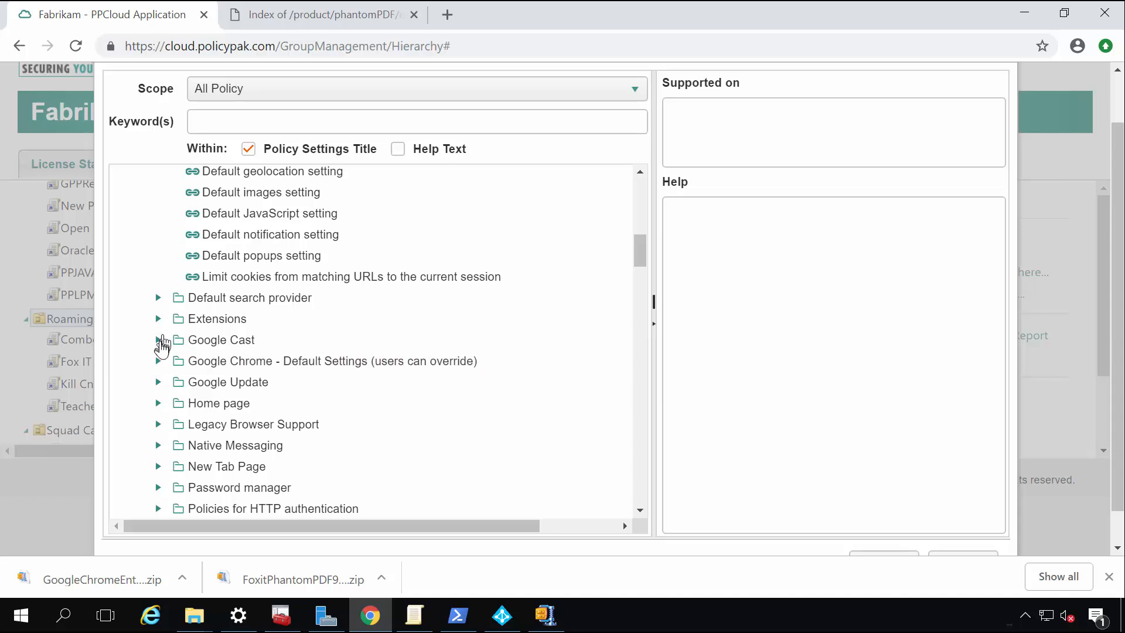
left_click(159, 340)
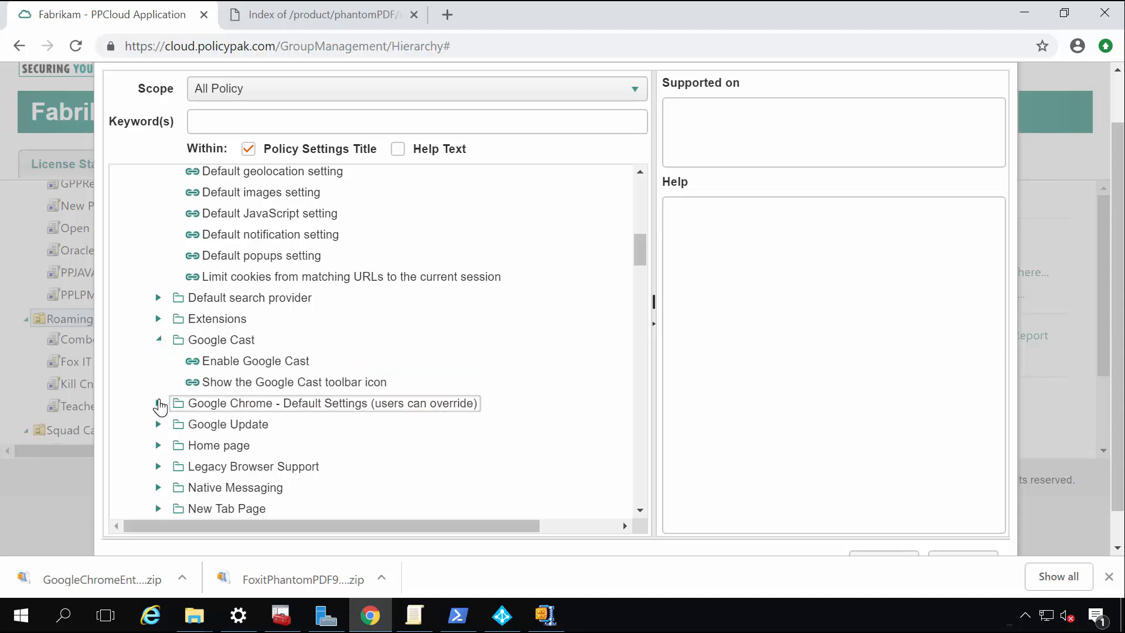
left_click(158, 403)
scroll(173, 453, "down", 4)
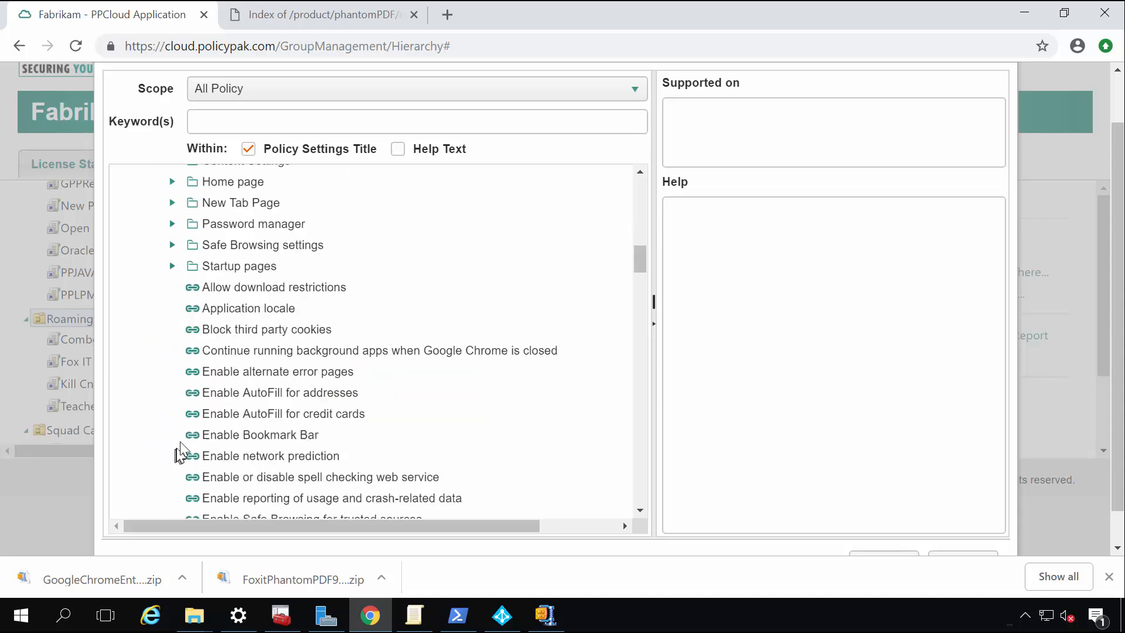
left_click(229, 249)
scroll(210, 357, "down", 5)
scroll(210, 358, "down", 3)
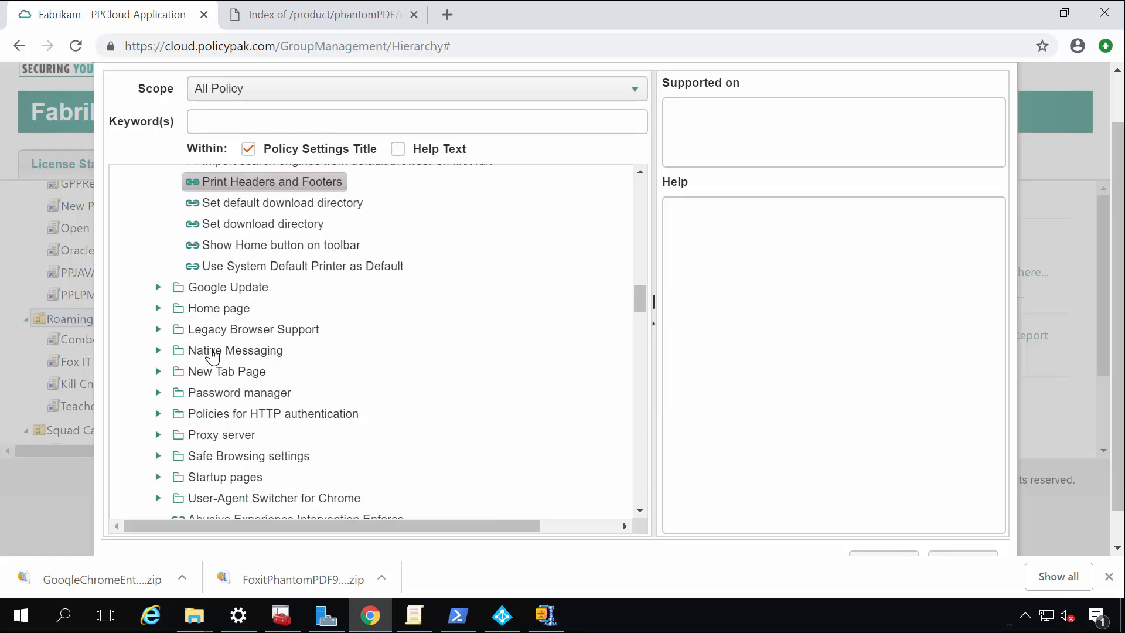
left_click(211, 352)
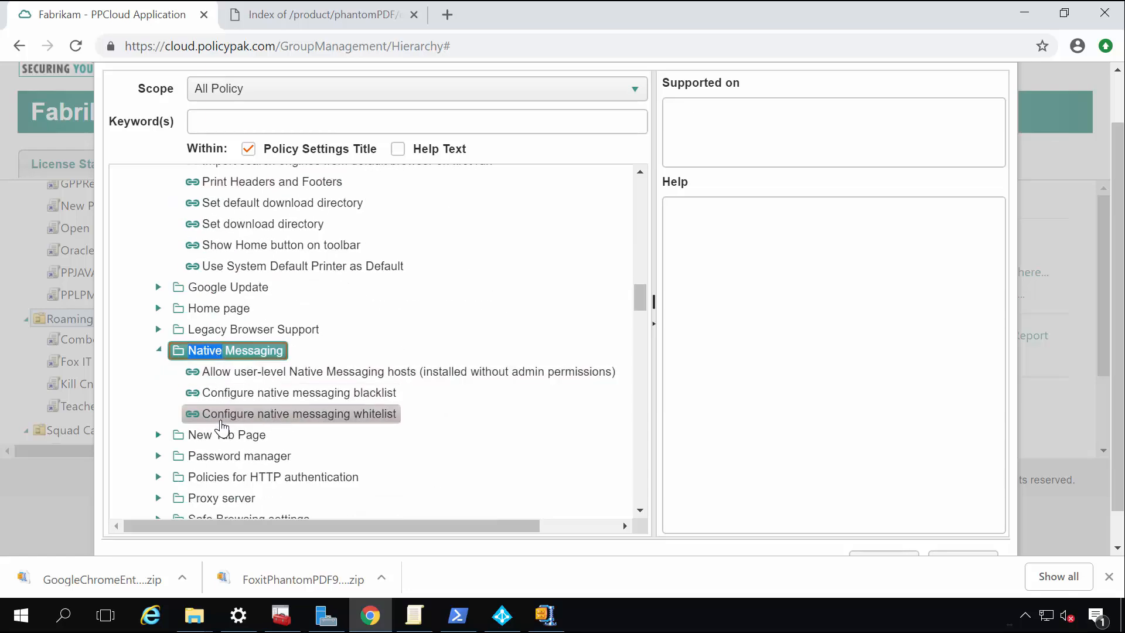
left_click(244, 414)
scroll(349, 416, "down", 2)
scroll(348, 416, "down", 2)
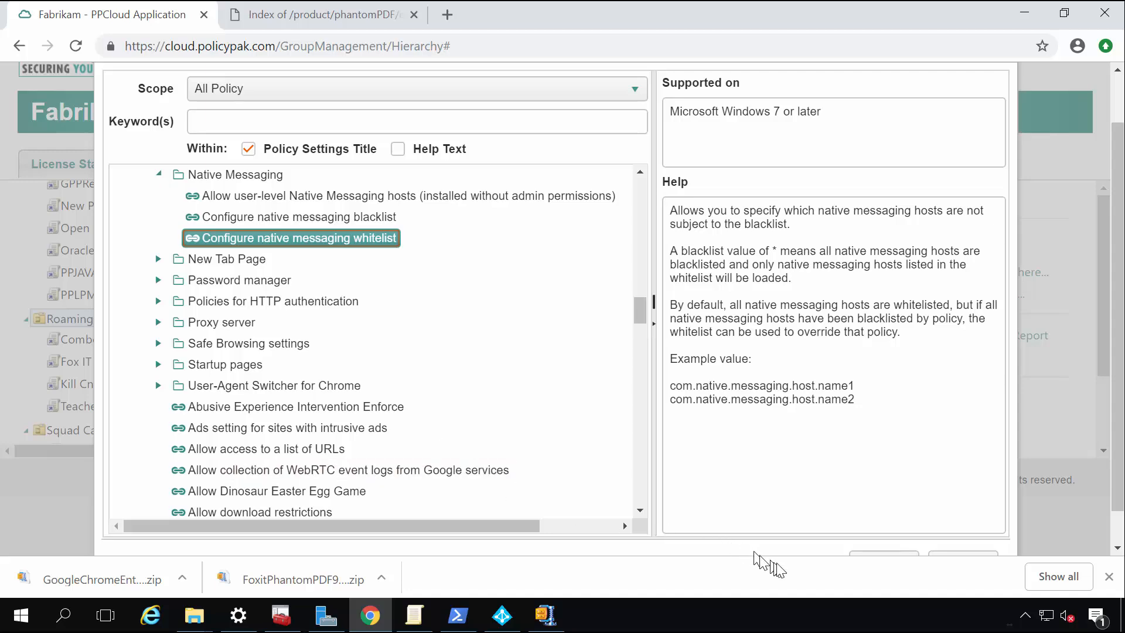
- Choose the Action on startup setting under Startup pages and give it the User scope
left_click(220, 365)
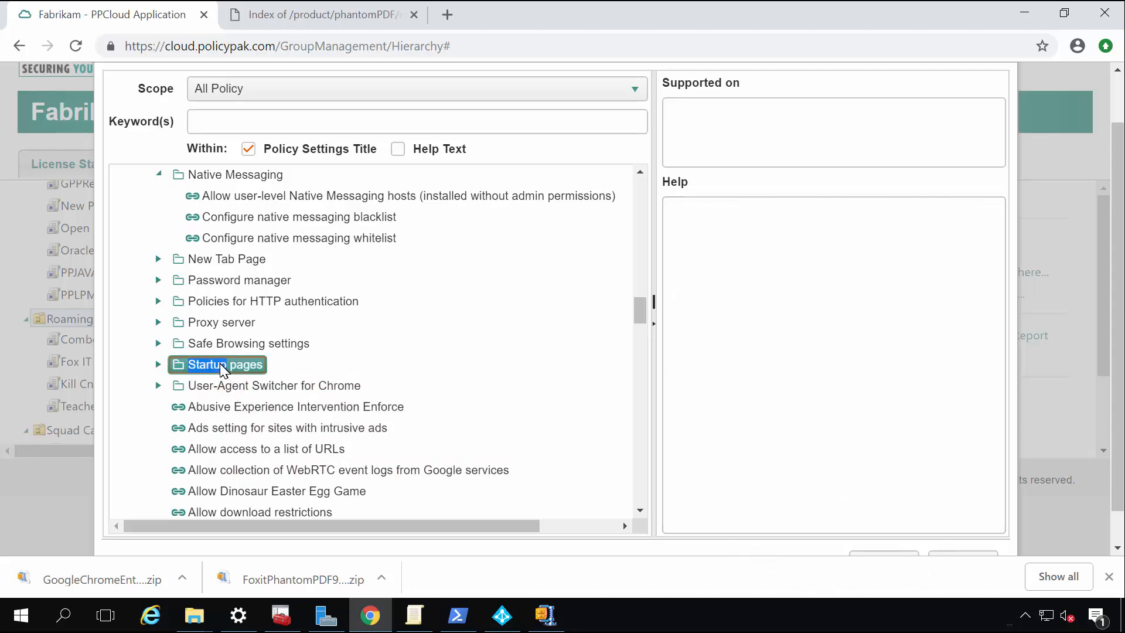
left_click(238, 385)
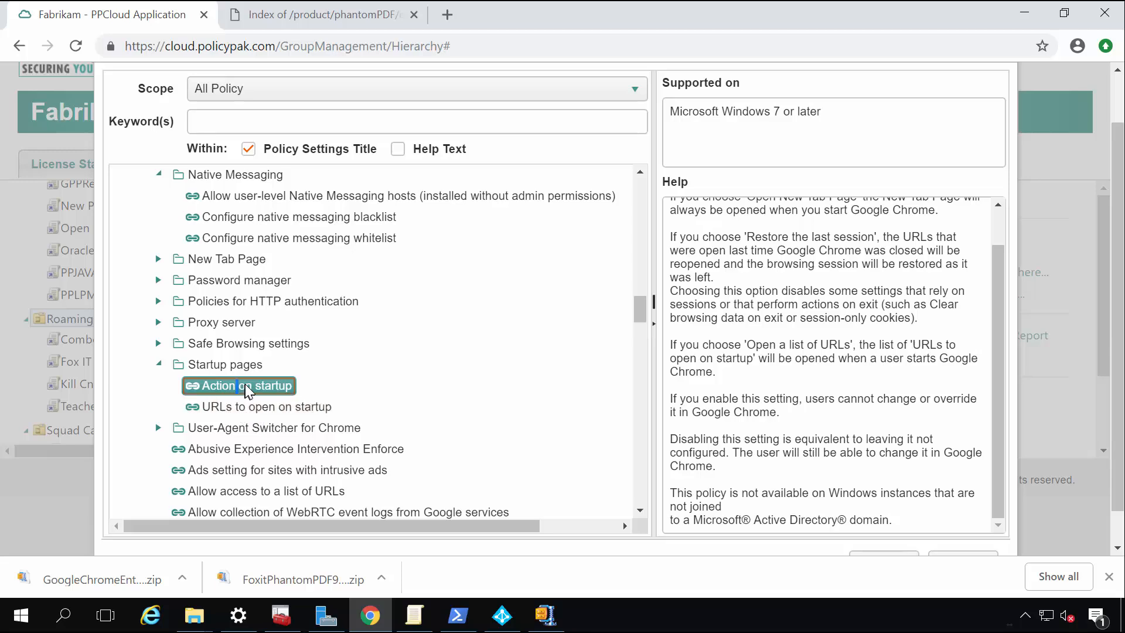
scroll(809, 469, "down", 1)
left_click(864, 525)
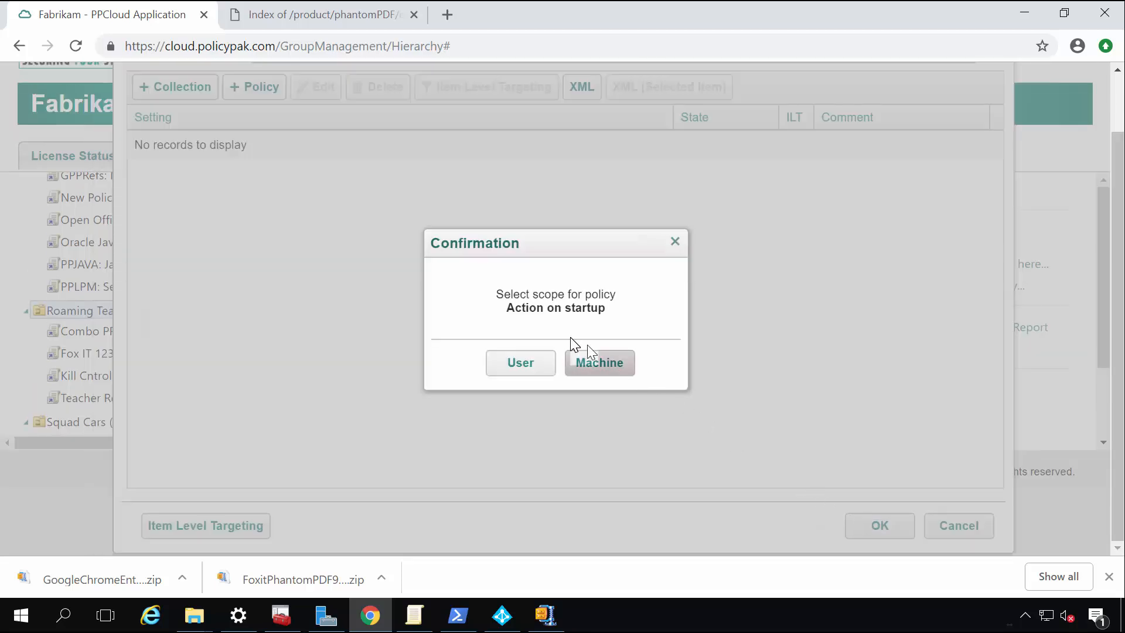
left_click(529, 369)
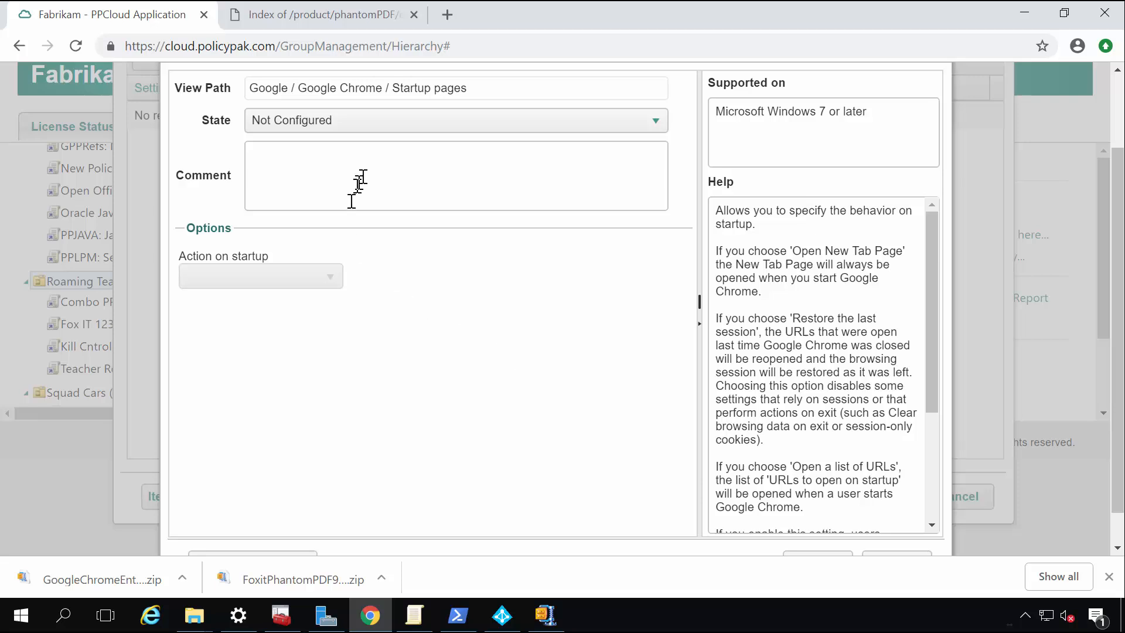
- Set the Action on startup policy to Enabled with the option Restore the last session
left_click(374, 125)
left_click(360, 170)
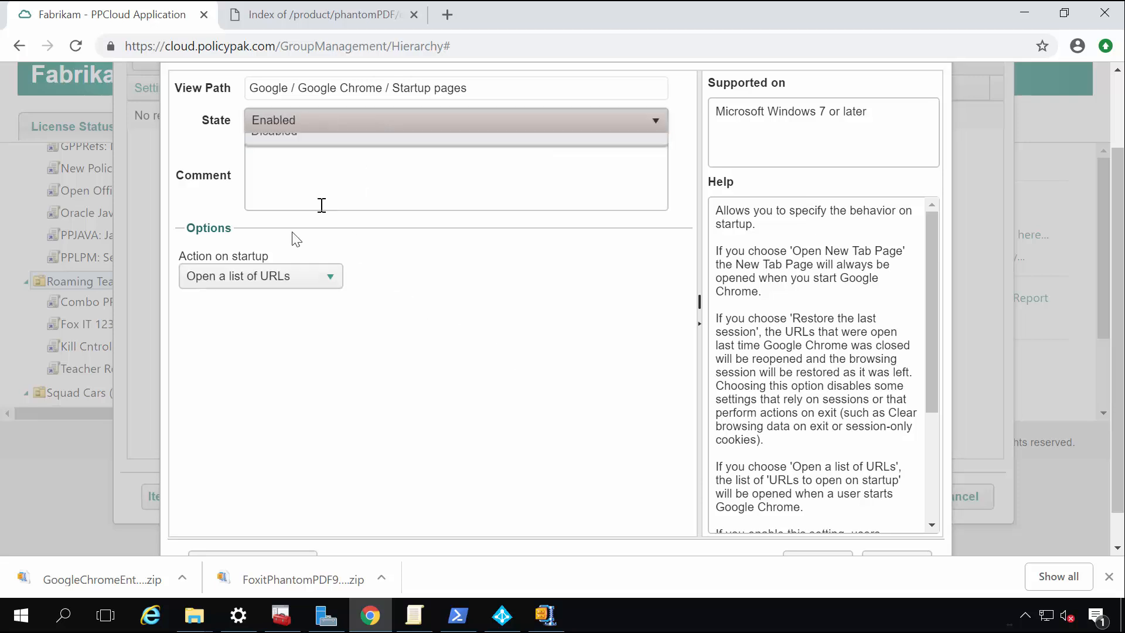
left_click(271, 277)
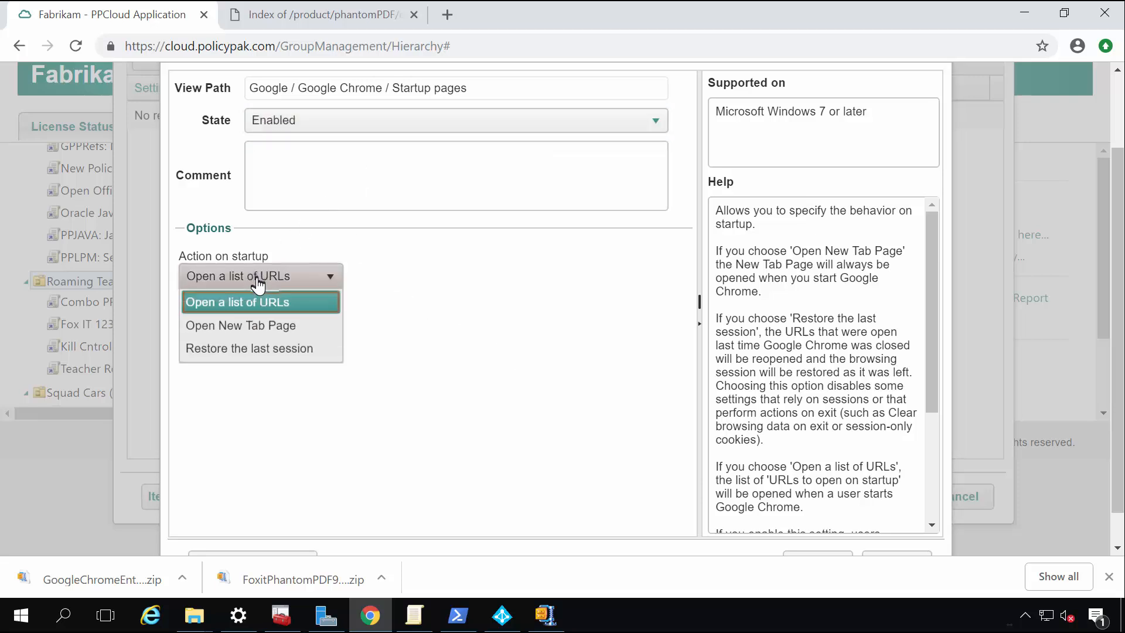
left_click(284, 349)
- Add a Security Group condition to the item-level targeting of the Action on startup policy
scroll(795, 386, "down", 3)
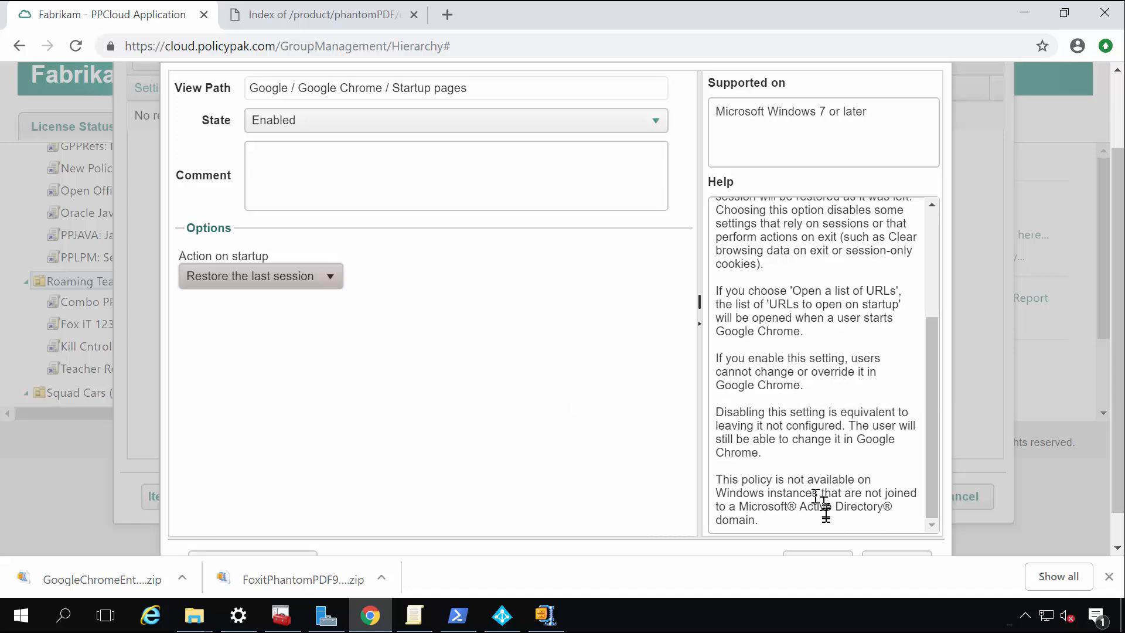
scroll(820, 515, "down", 1)
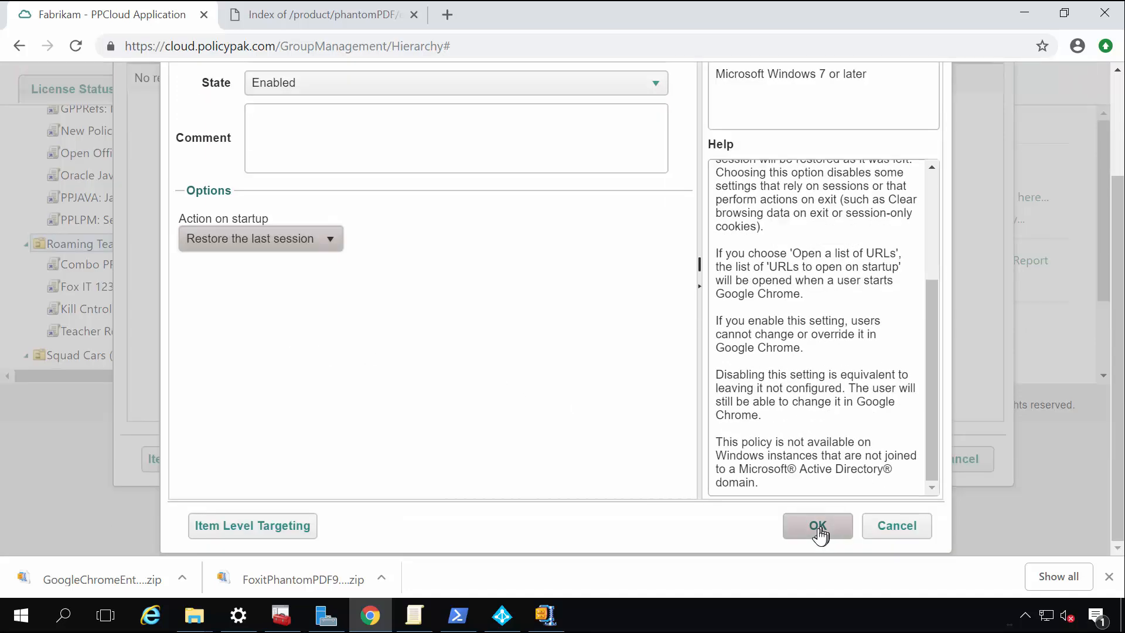
left_click(231, 527)
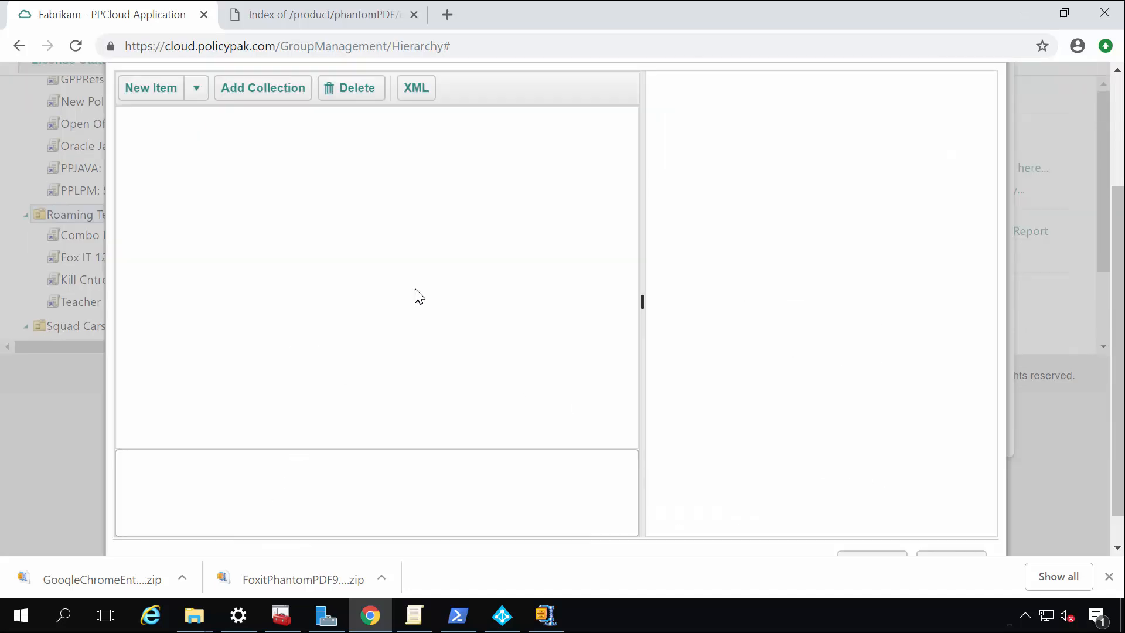
left_click(196, 89)
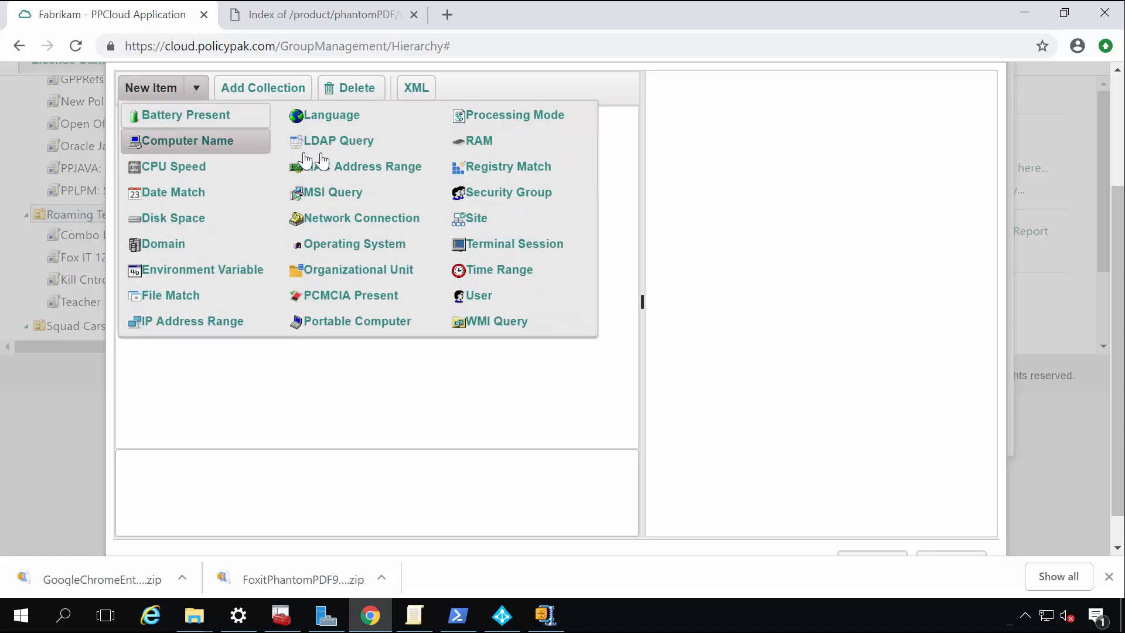
left_click(485, 191)
left_click(759, 146)
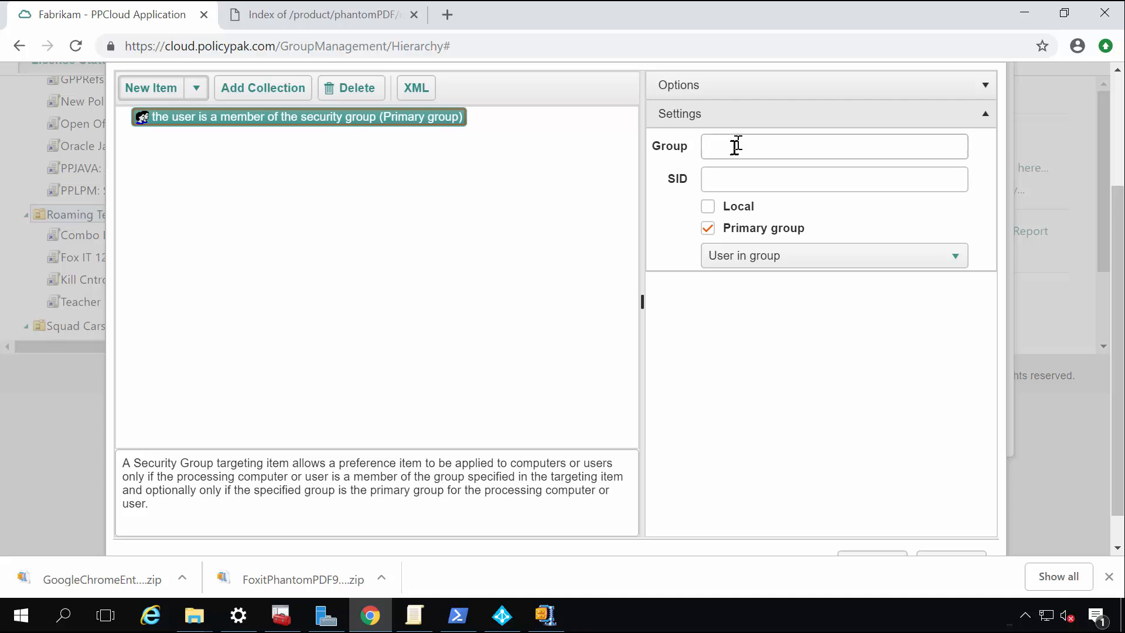
left_click(737, 146)
left_click(743, 183)
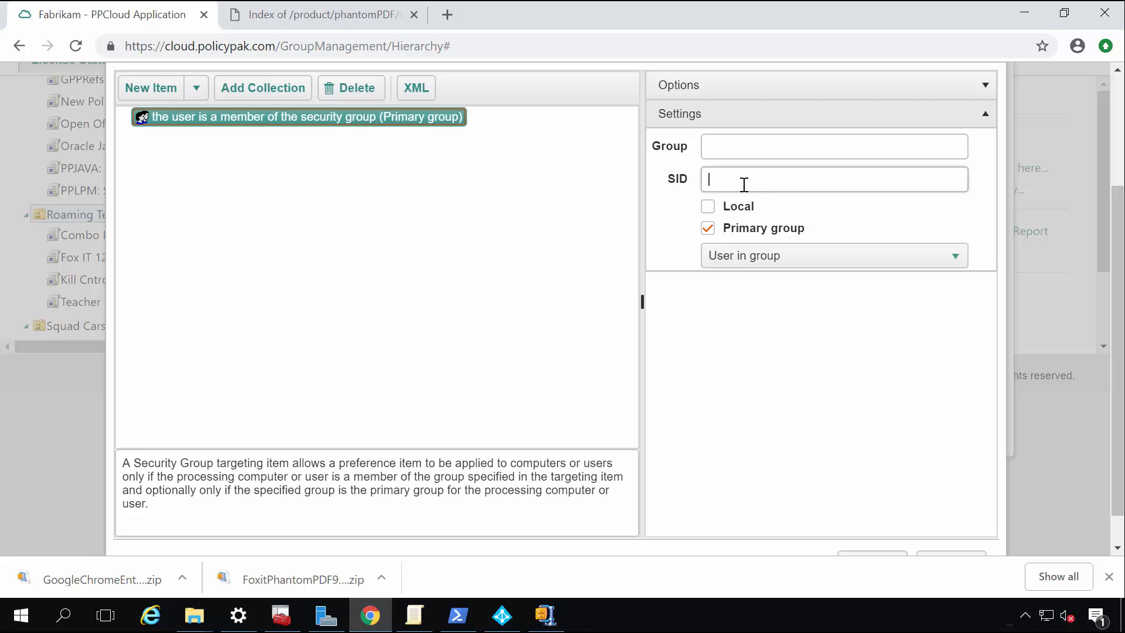
- Delete the security group condition from the Action on startup targeting
scroll(698, 248, "up", 3)
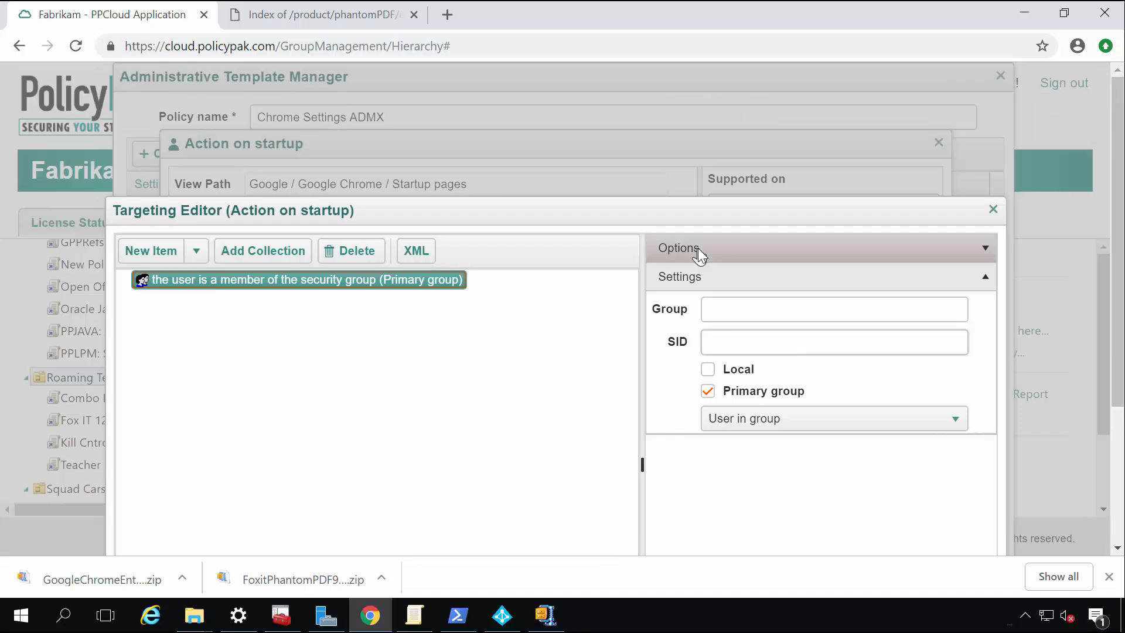
left_click(244, 276)
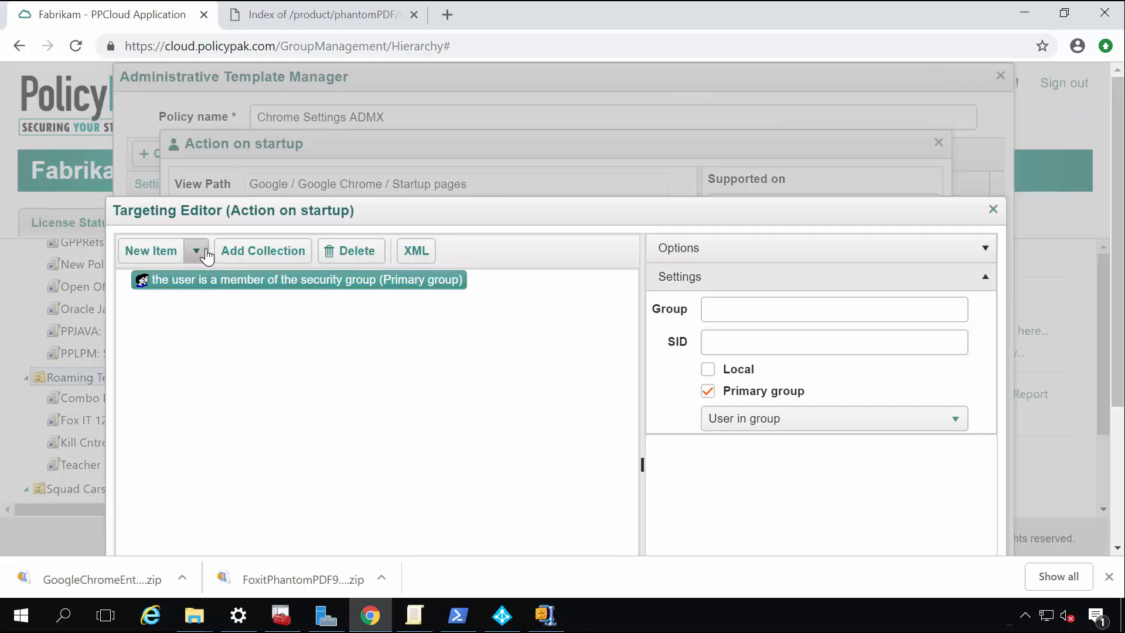
left_click(346, 258)
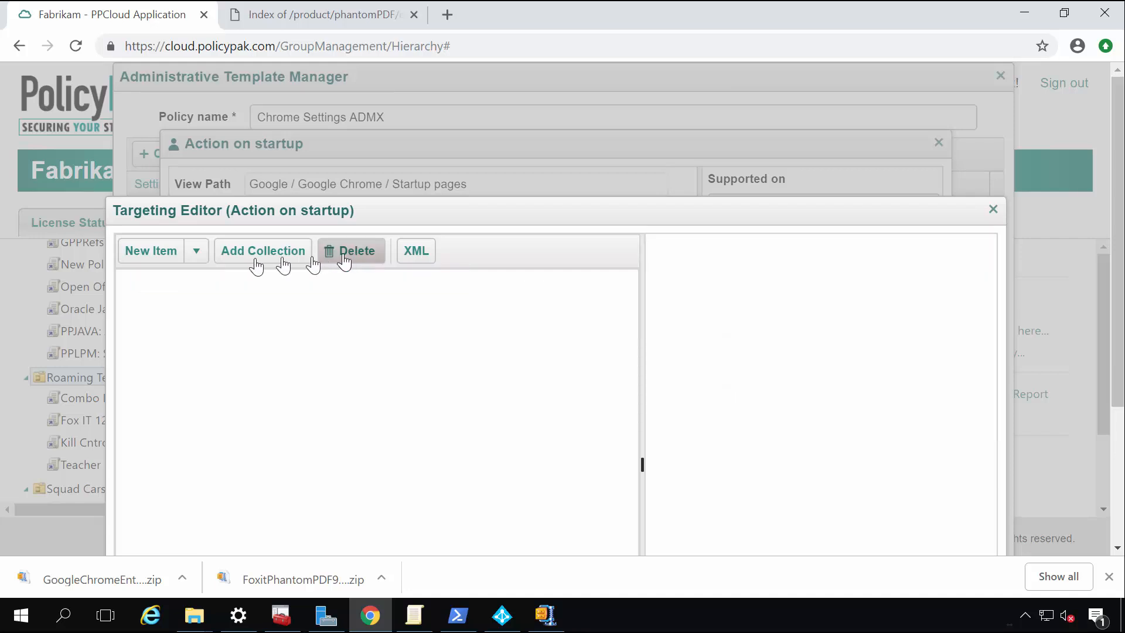
- Look over the condition types available for item-level targeting, and close the targeting editor without adding one
left_click(197, 250)
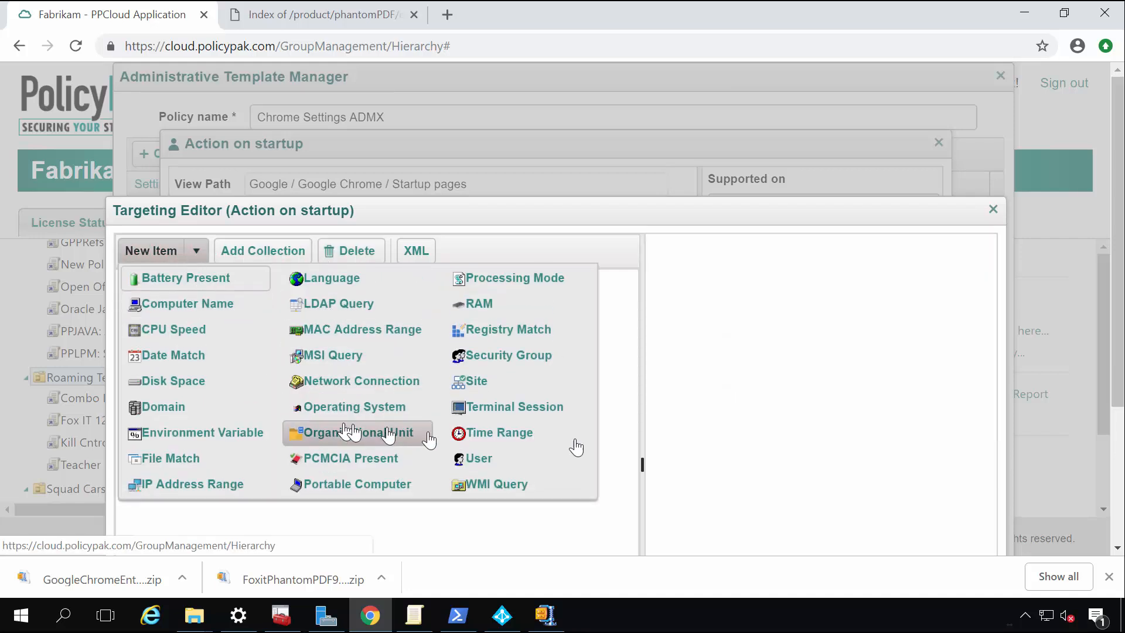
left_click(914, 246)
left_click(993, 81)
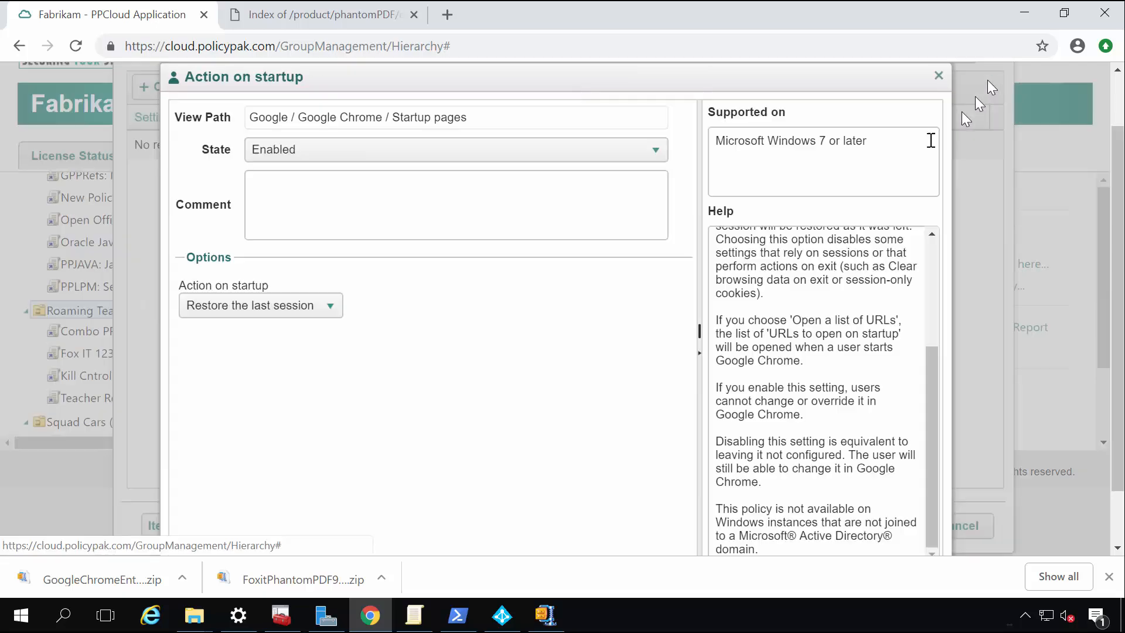
- Confirm the Action on startup setting and save the Chrome Settings ADMX policy
scroll(788, 359, "down", 1)
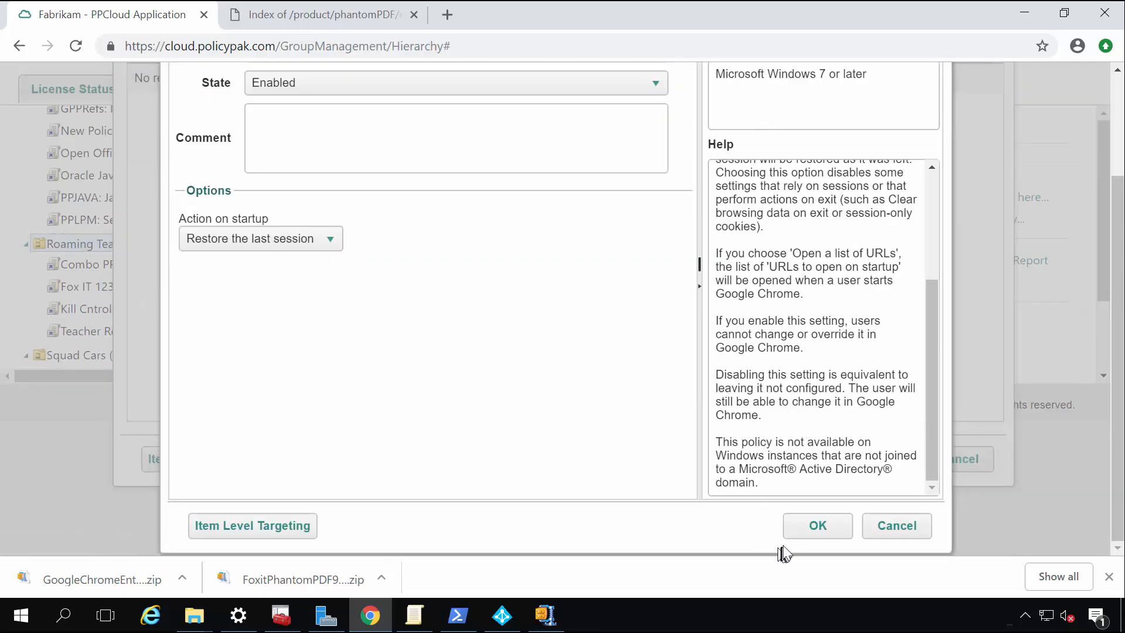
left_click(812, 526)
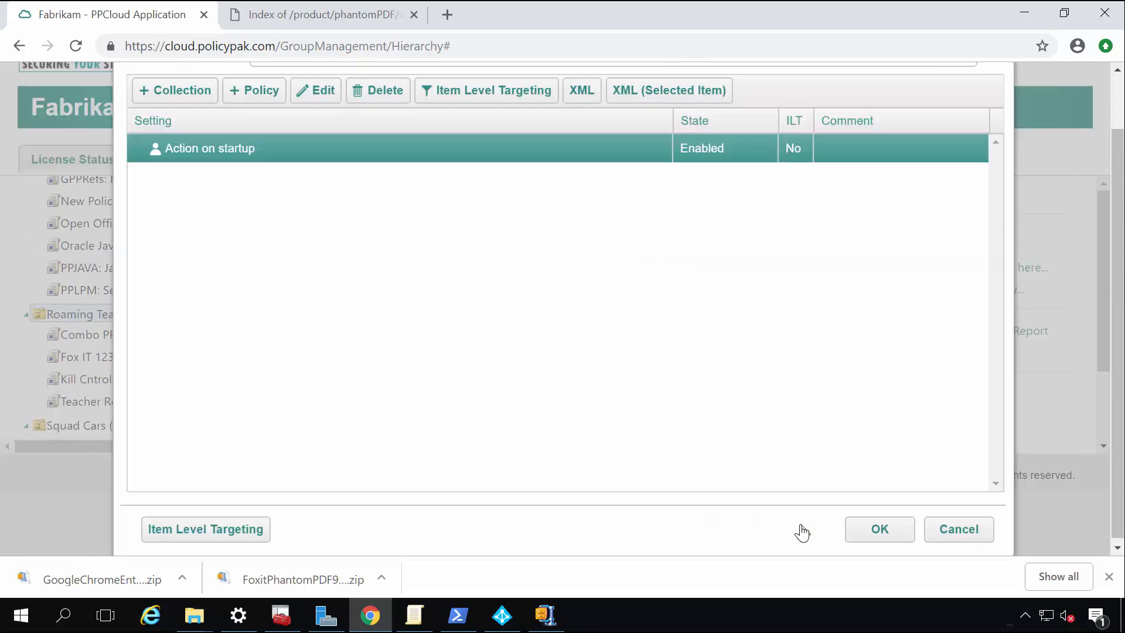
left_click(866, 535)
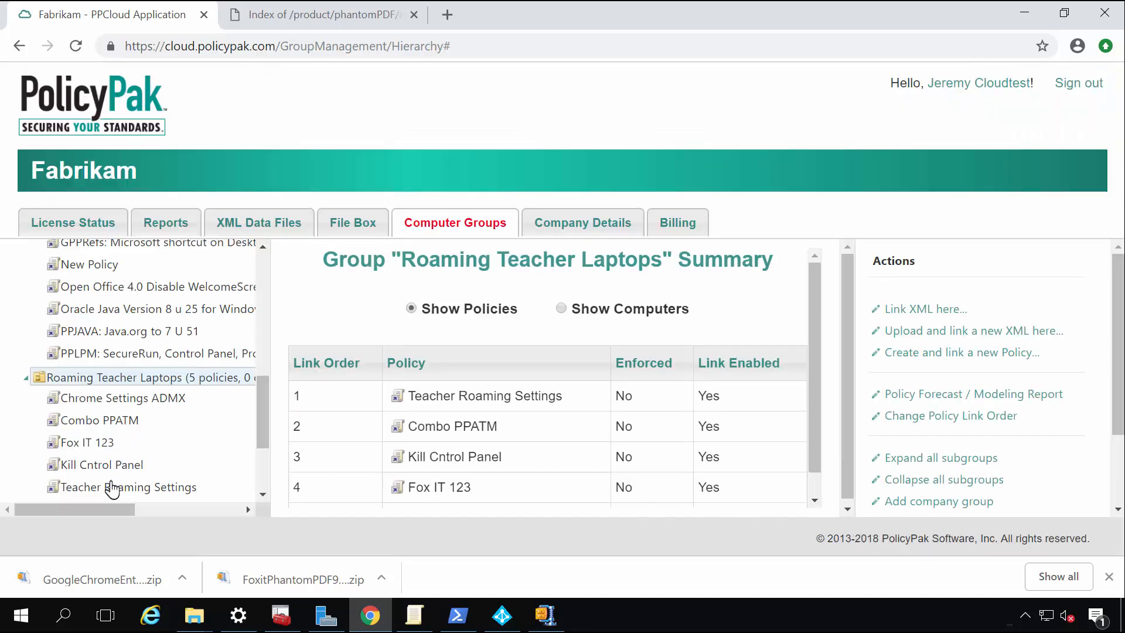
- Show the policy settings of Chrome Settings ADMX under Roaming Teacher Laptops and examine the Action on startup details
left_click(144, 399)
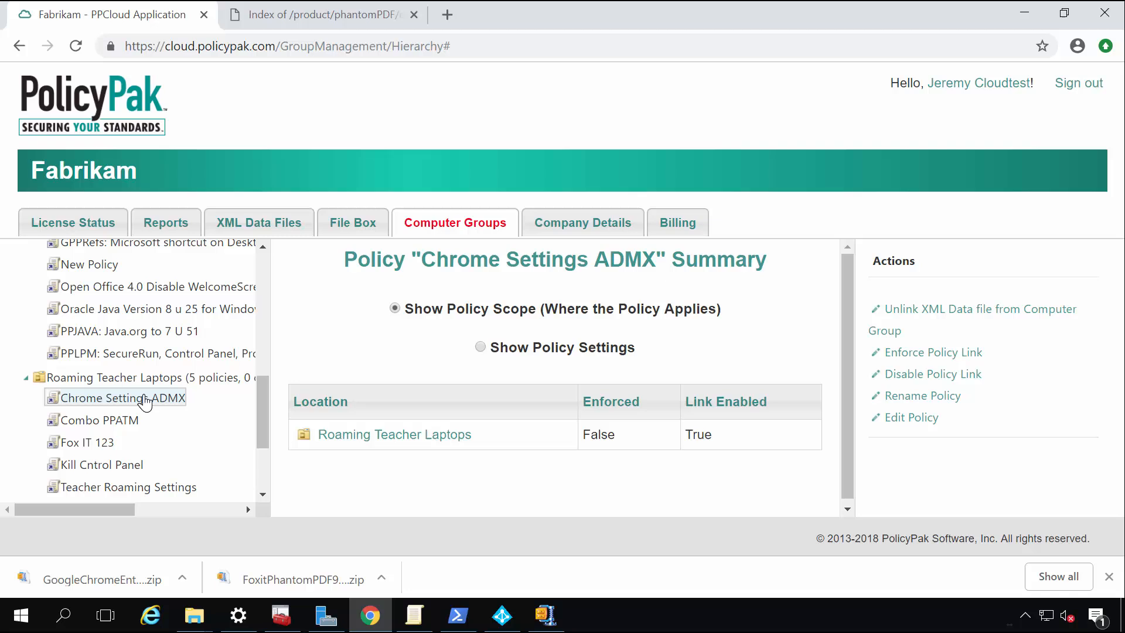
left_click(534, 347)
scroll(534, 356, "down", 2)
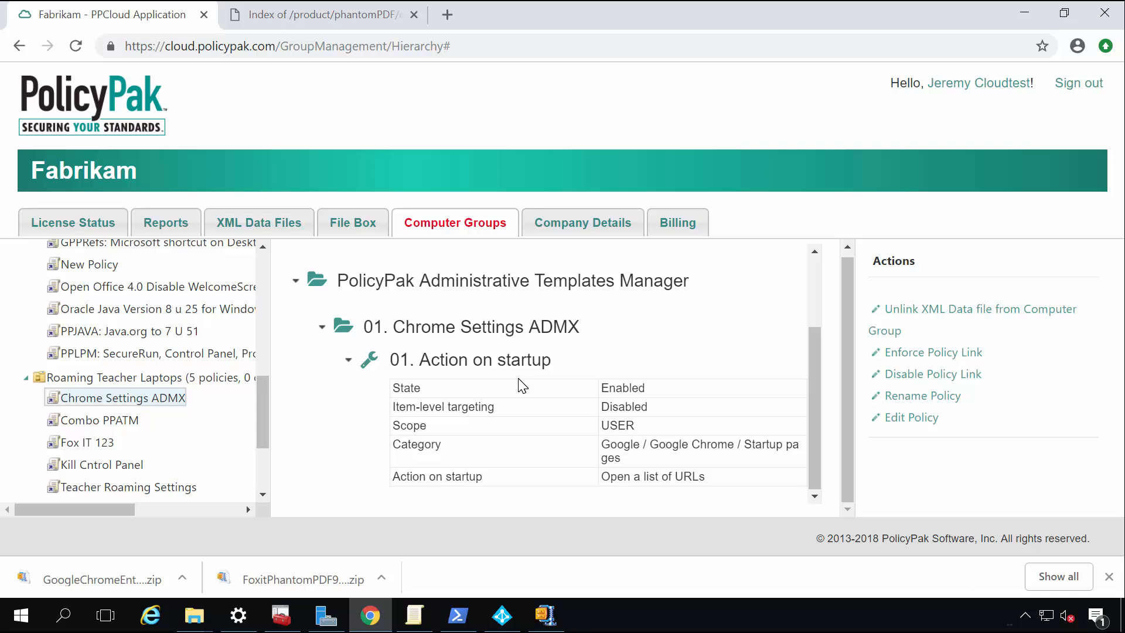
- Open the File Box and review the list of uploaded and PolicyPak-managed ADMX files
left_click(361, 234)
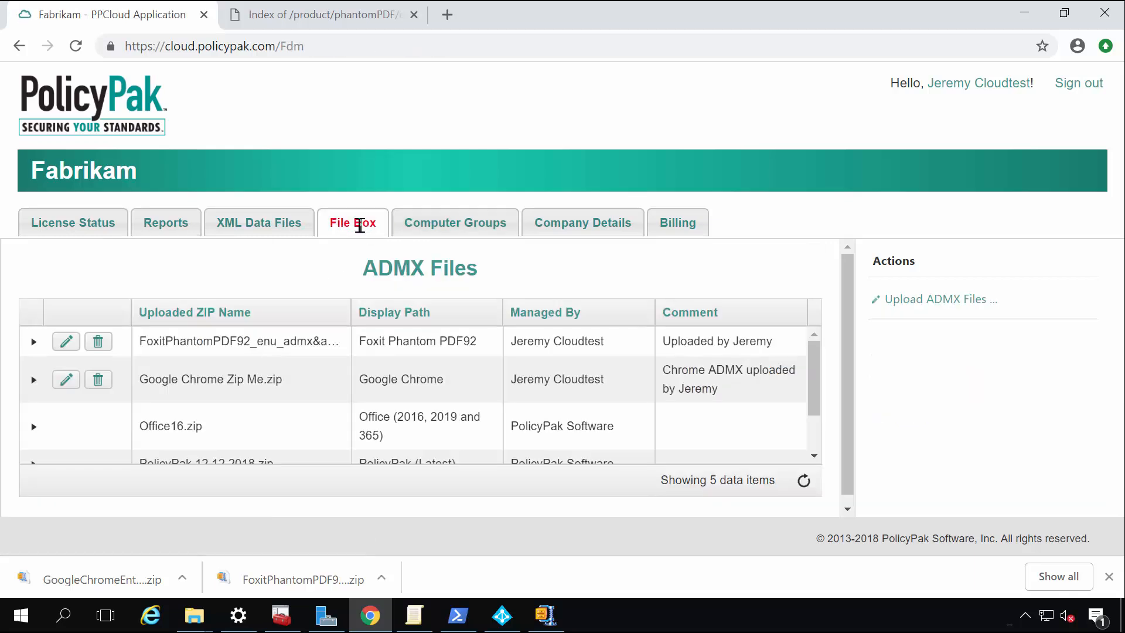
scroll(336, 353, "down", 2)
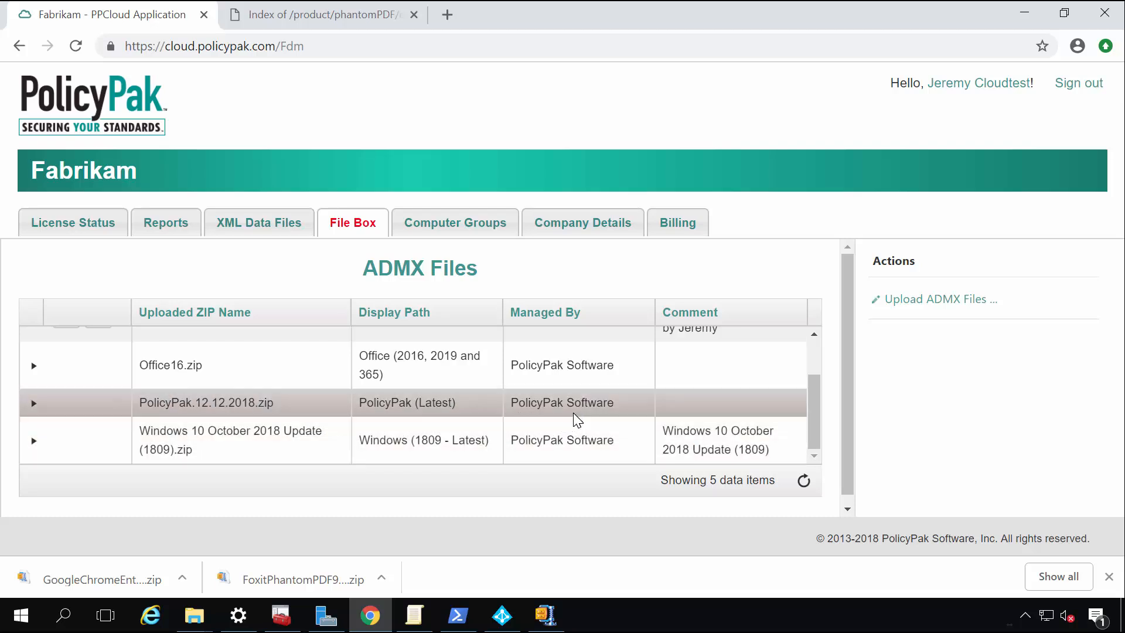
scroll(572, 413, "up", 1)
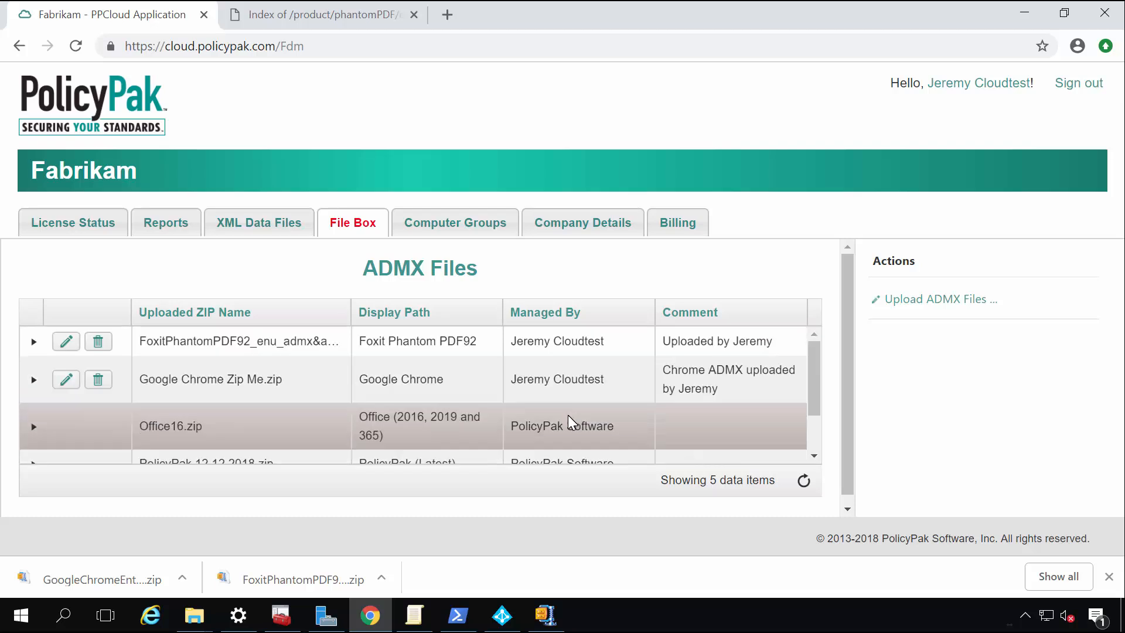